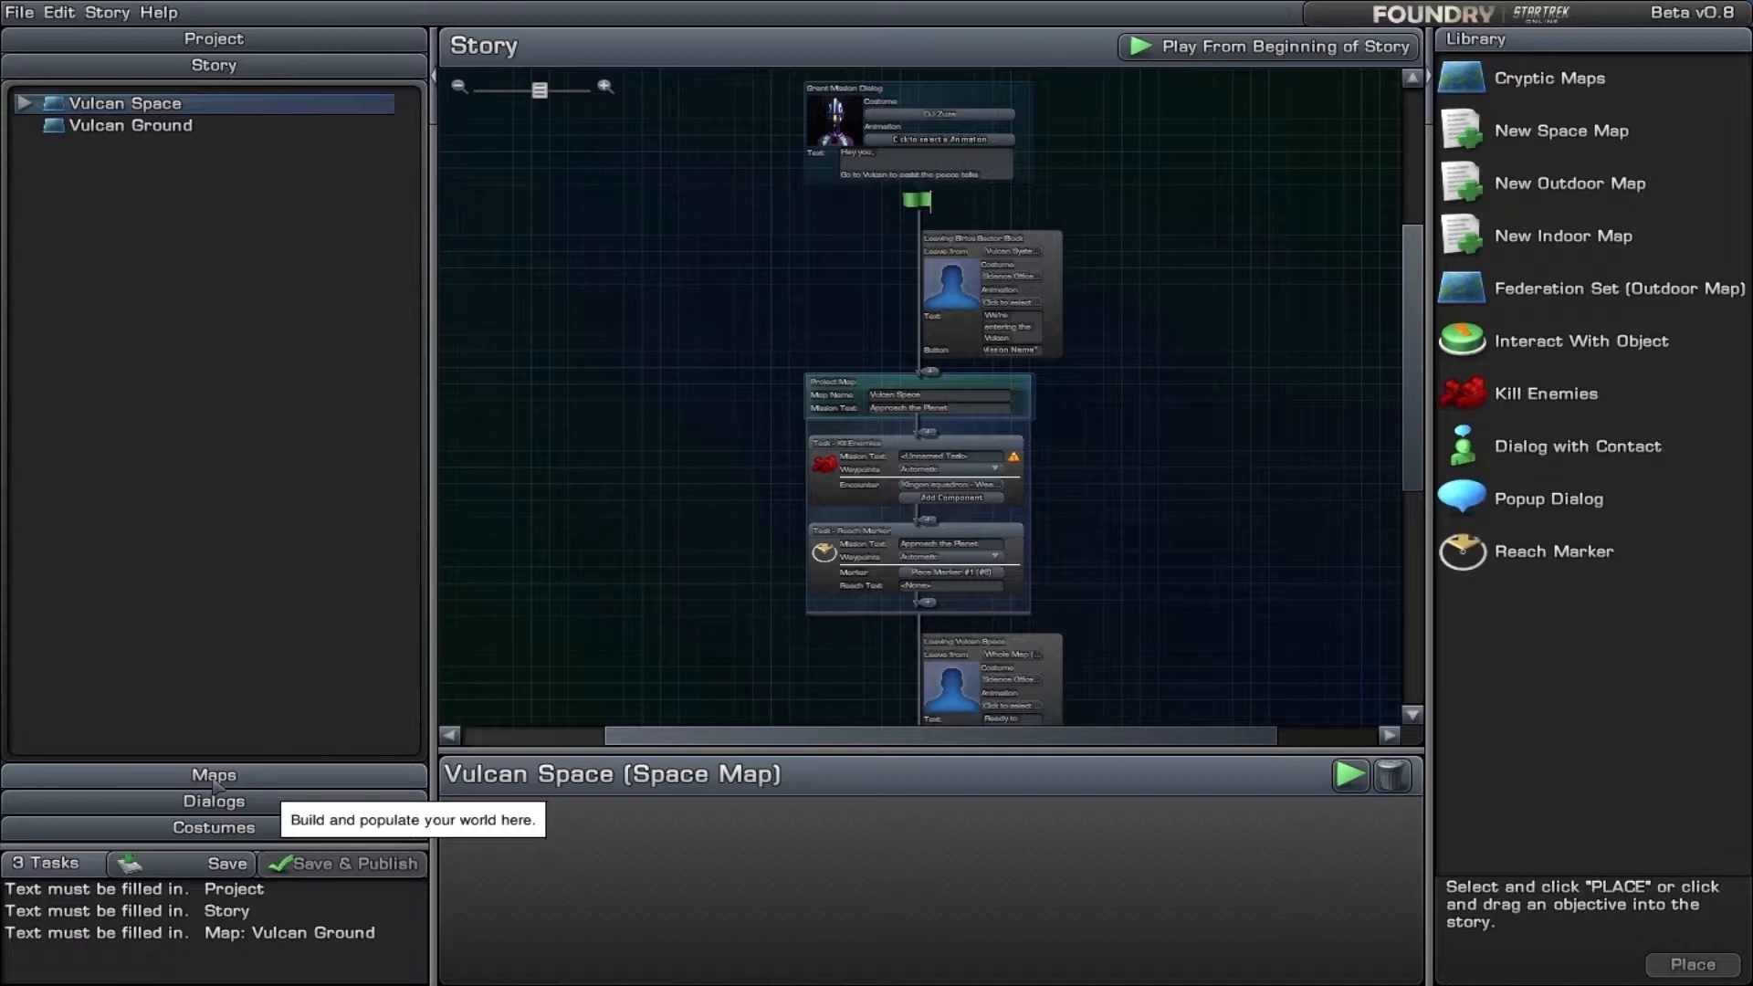
# - Look over the Federation Set, Vulcan Space and Vulcan Ground maps and the story's objective flow down to its end
pyautogui.click(213, 776)
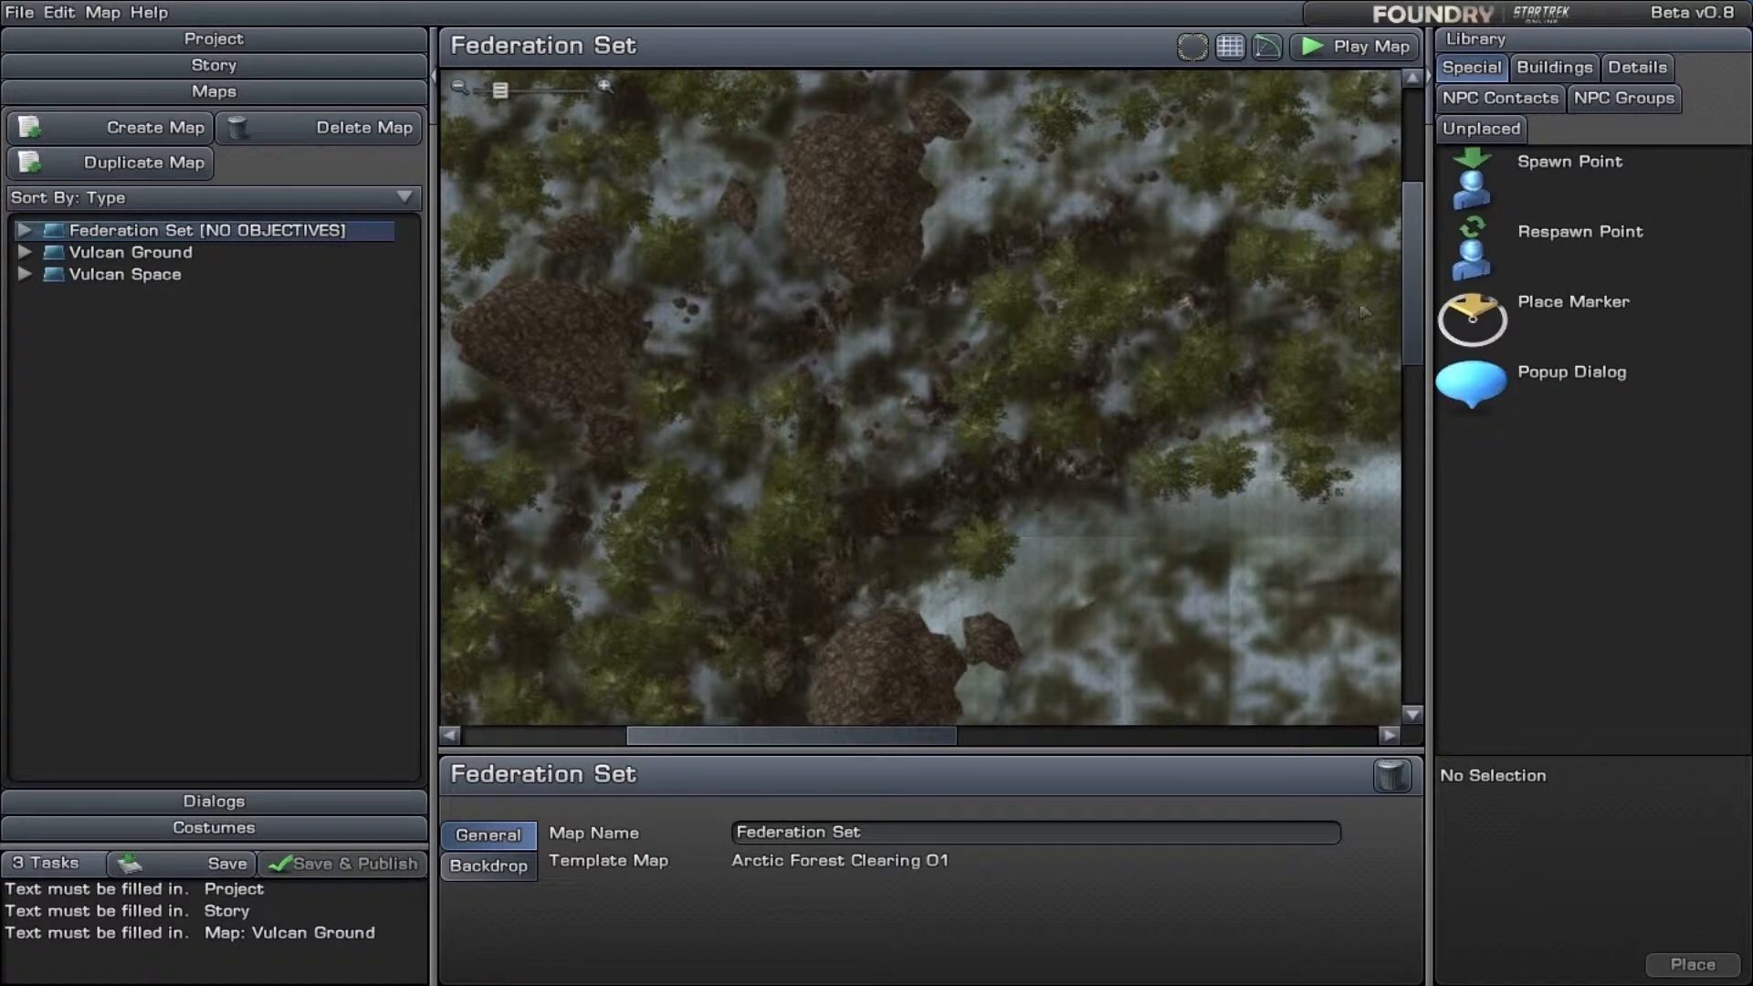
pyautogui.scroll(-3, 1411, 263)
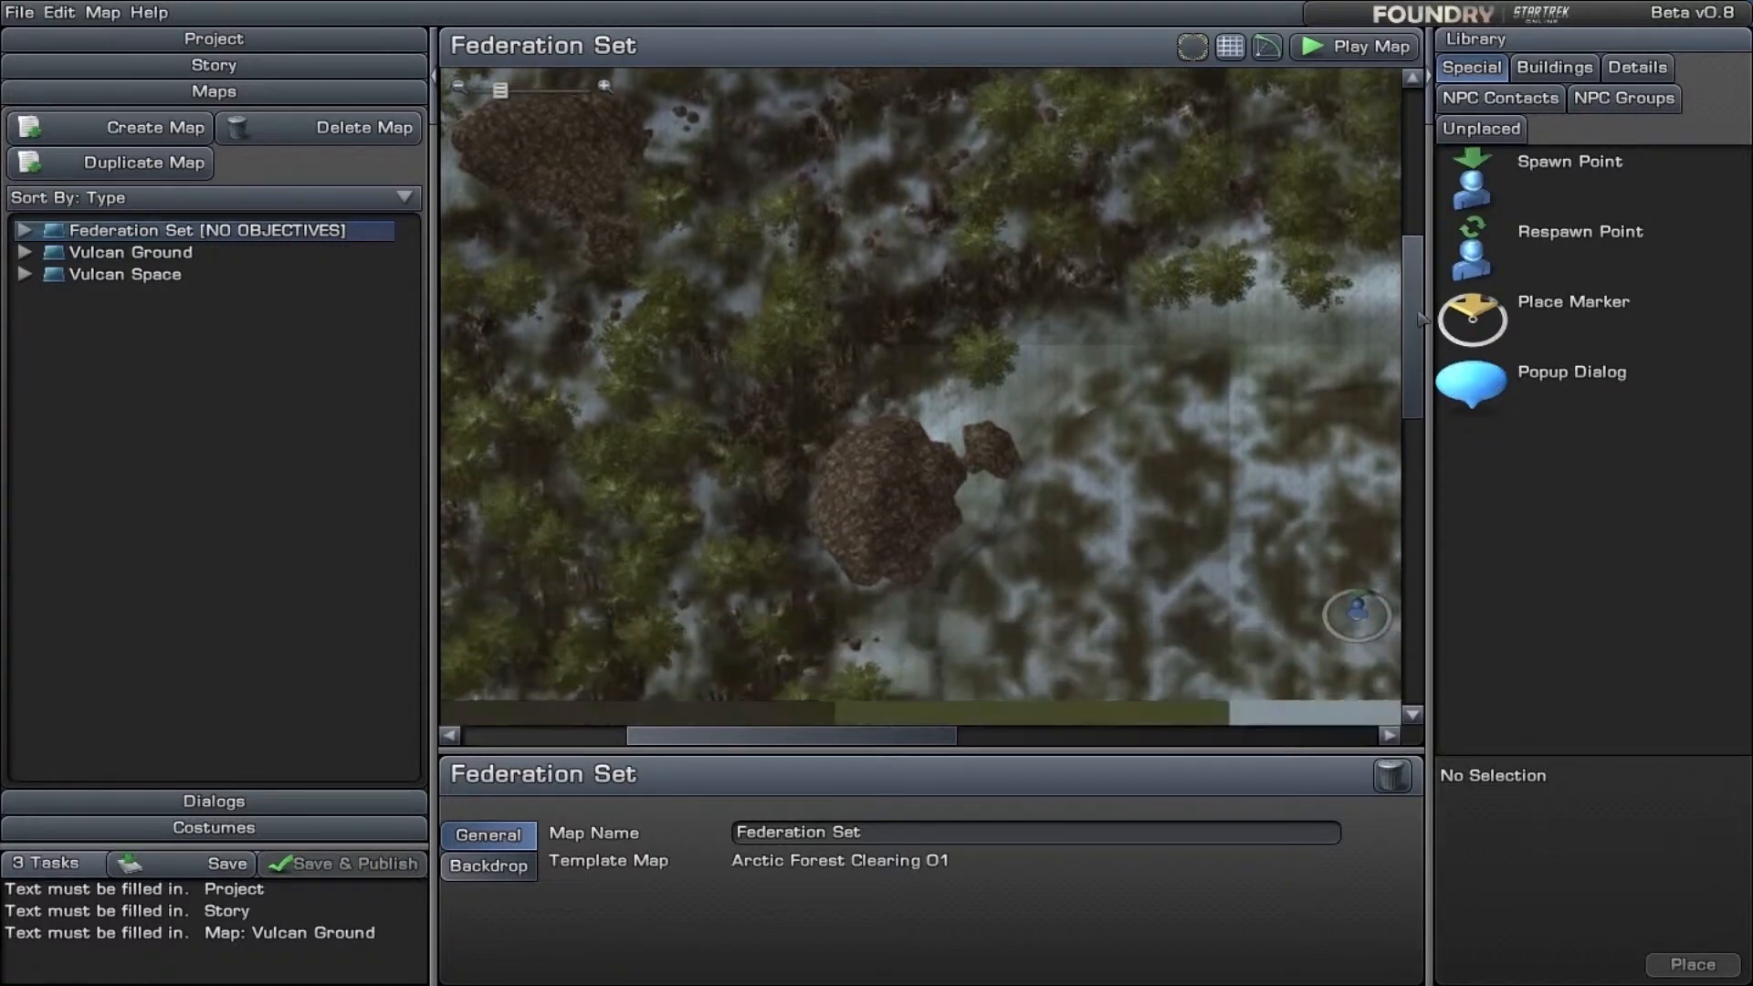
pyautogui.click(157, 277)
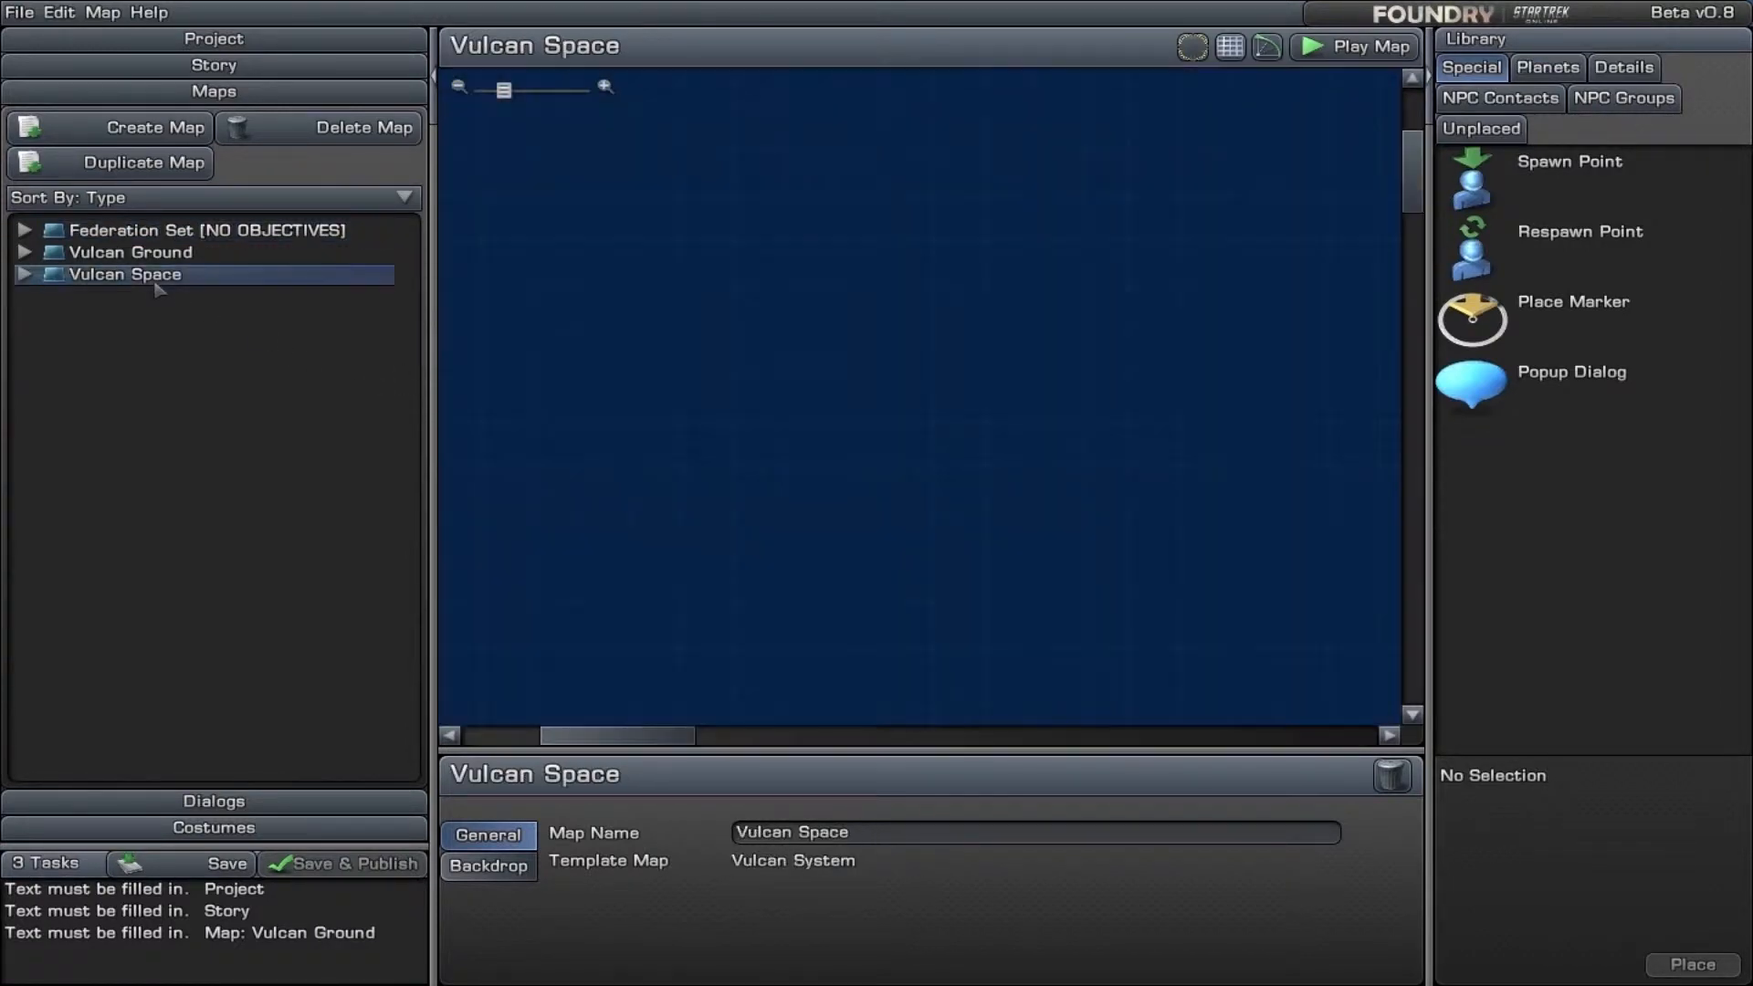
pyautogui.click(172, 256)
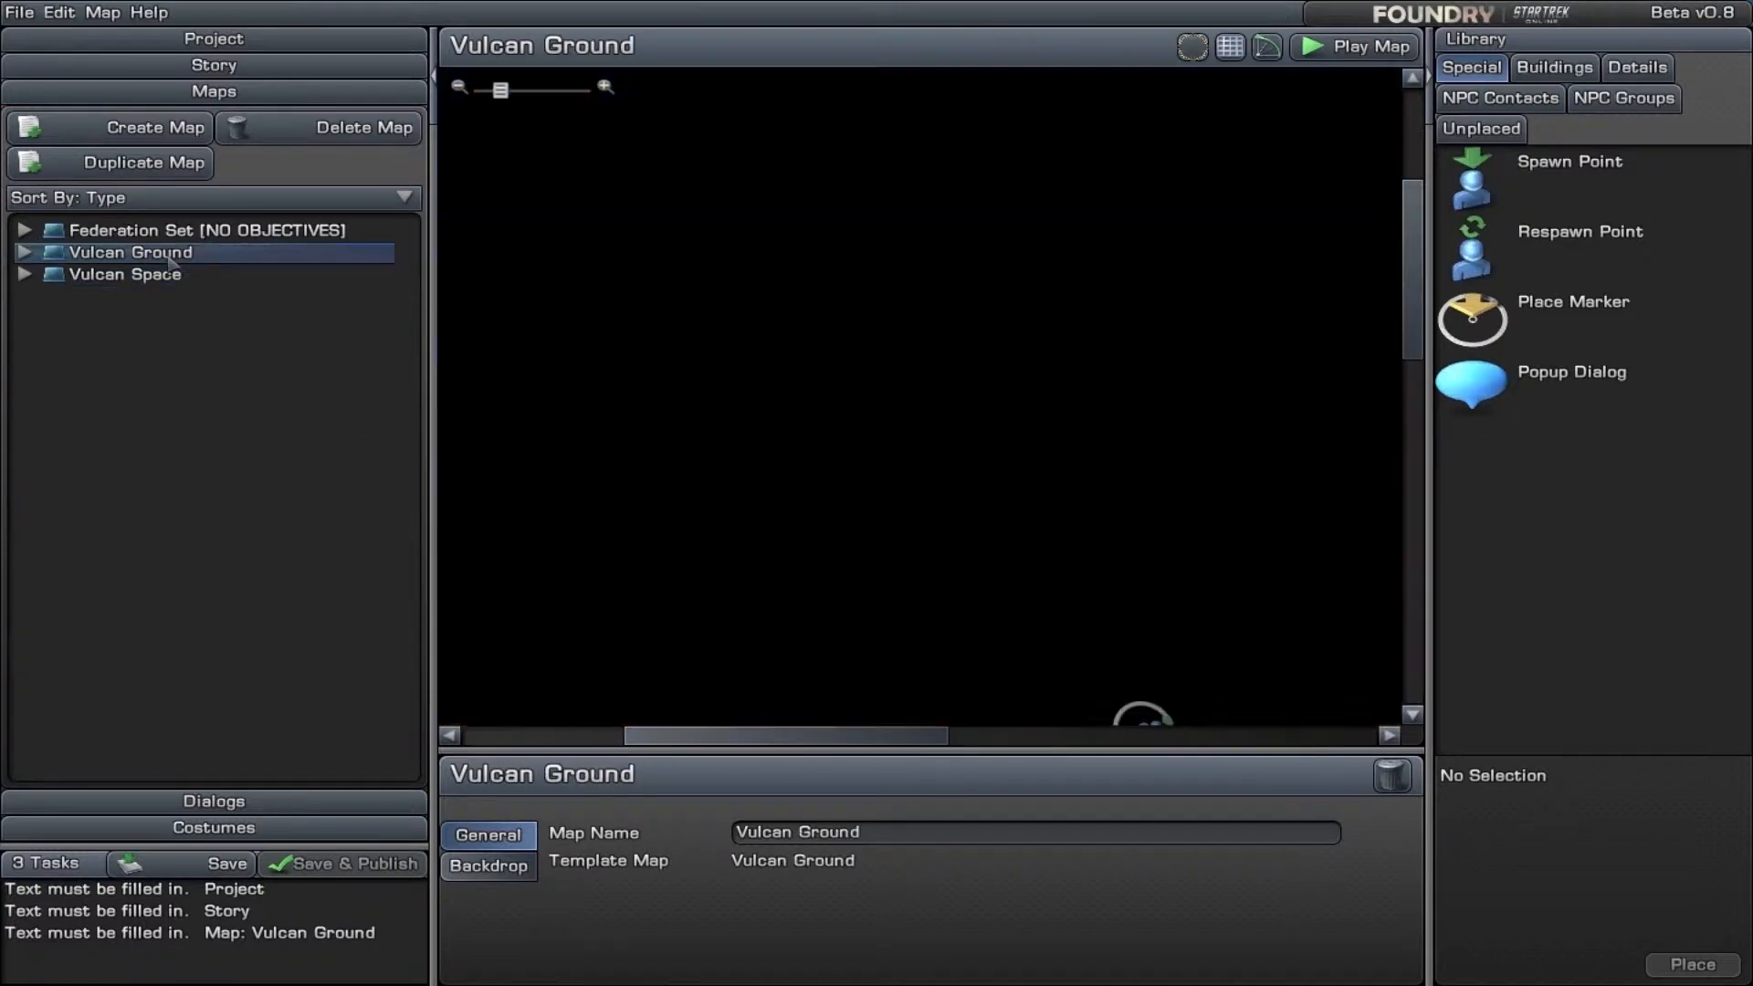
pyautogui.scroll(-5, 1412, 252)
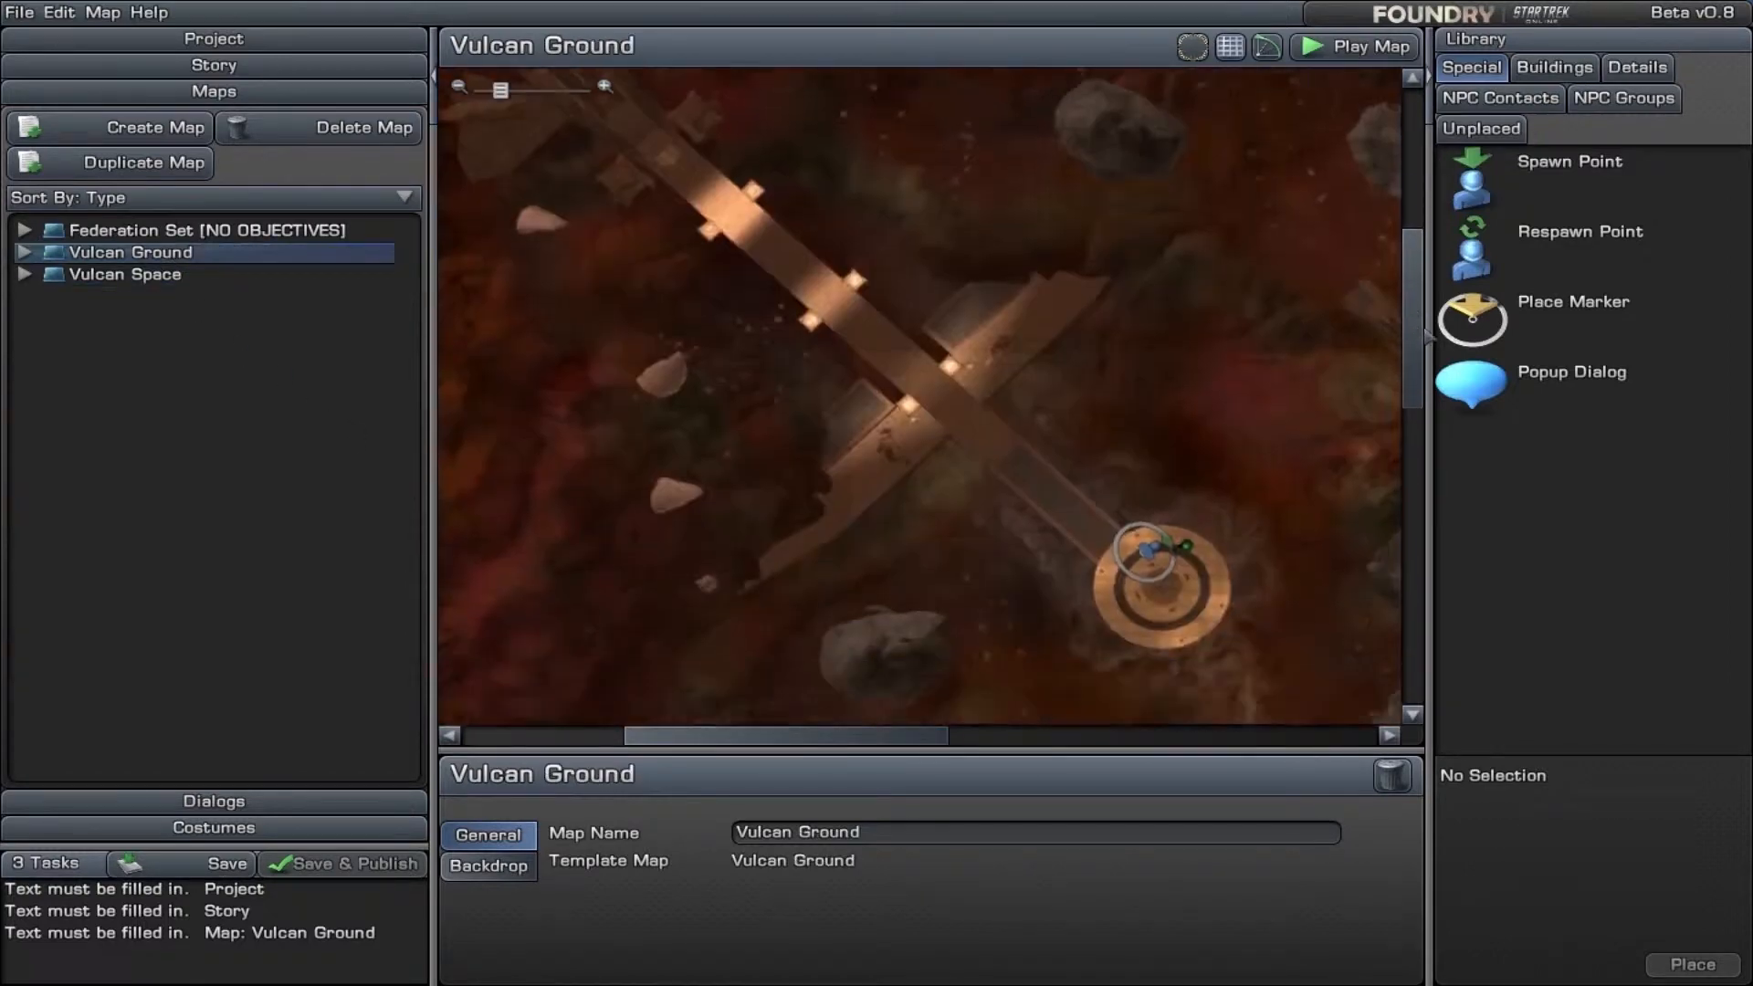
pyautogui.click(283, 65)
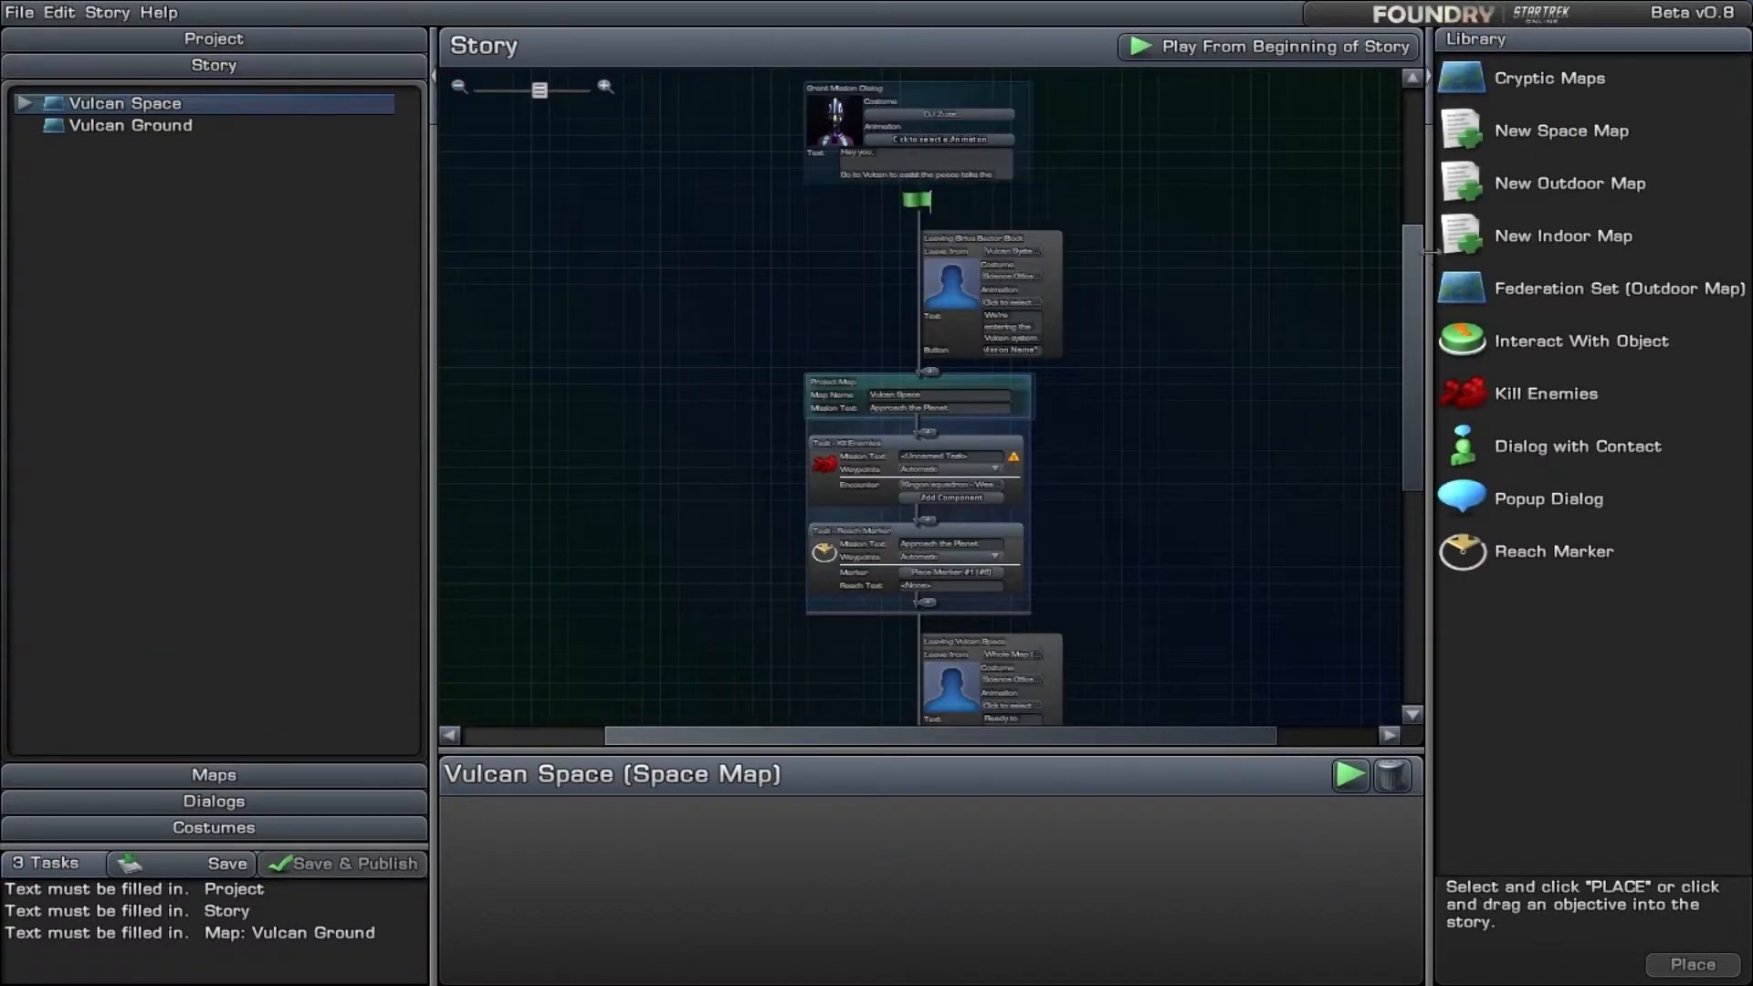
pyautogui.scroll(-7, 1414, 273)
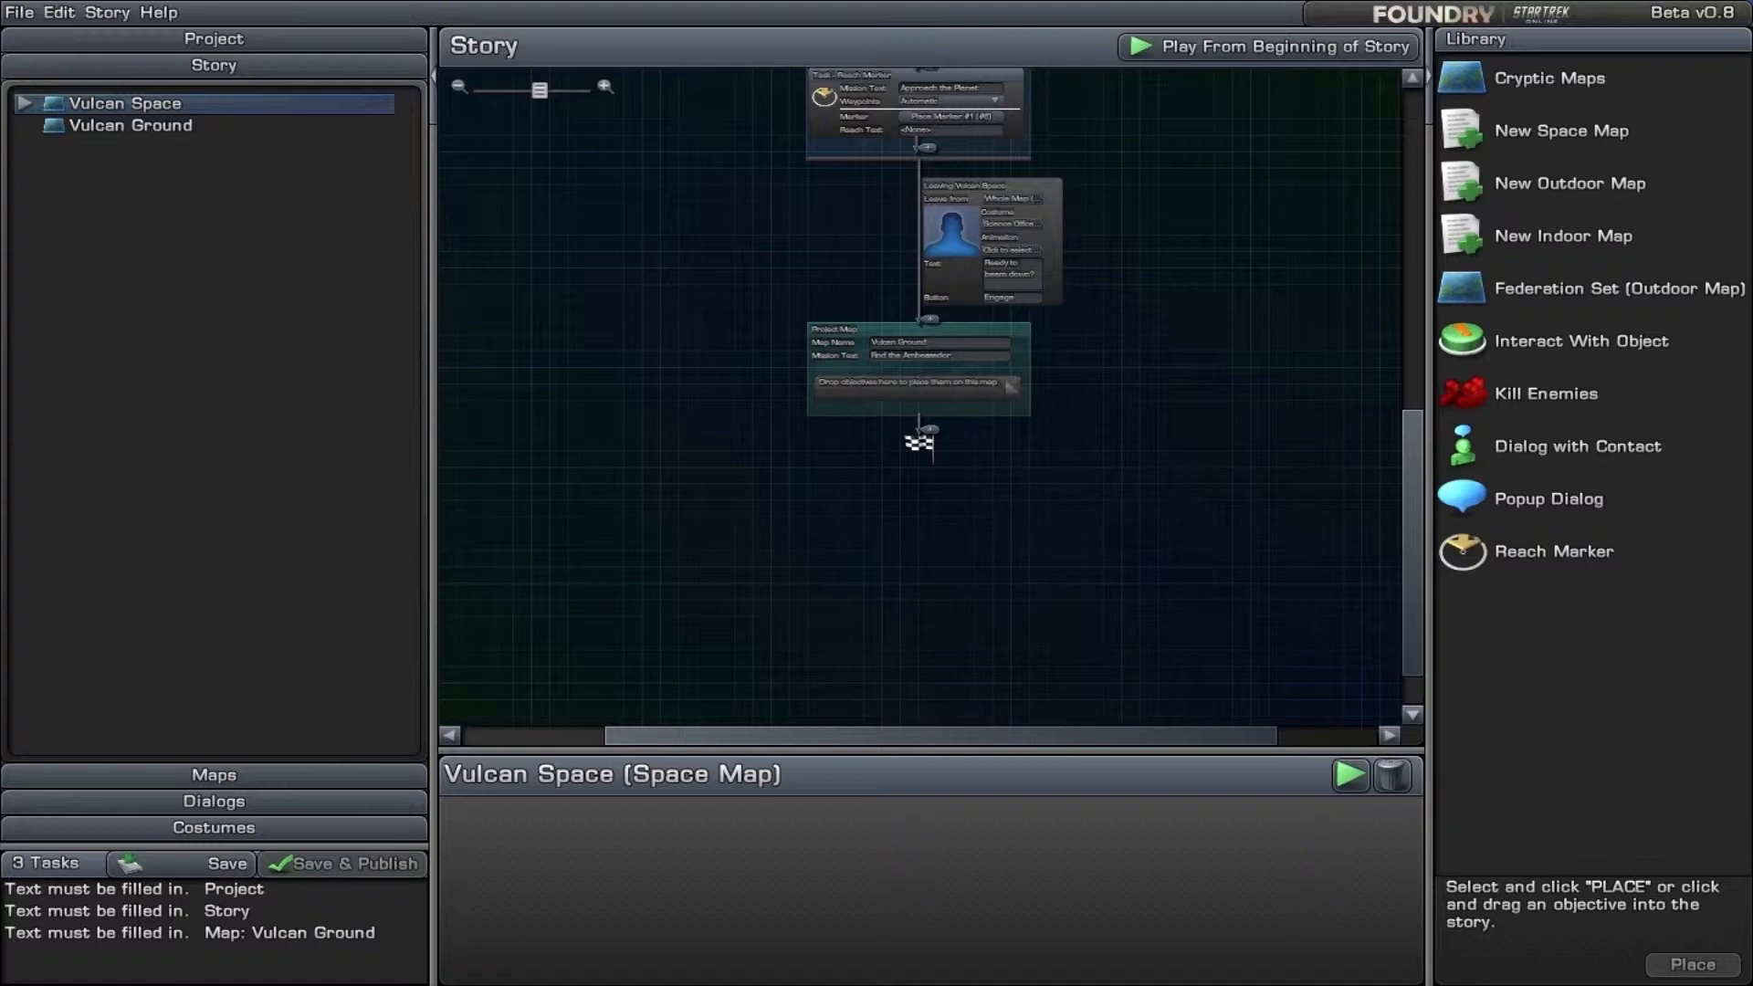
# - Find FX - Explosion 01 among the detail objects and place it on the Vulcan Ground map's circular platform, near the Vulcan Diplomat
pyautogui.click(197, 776)
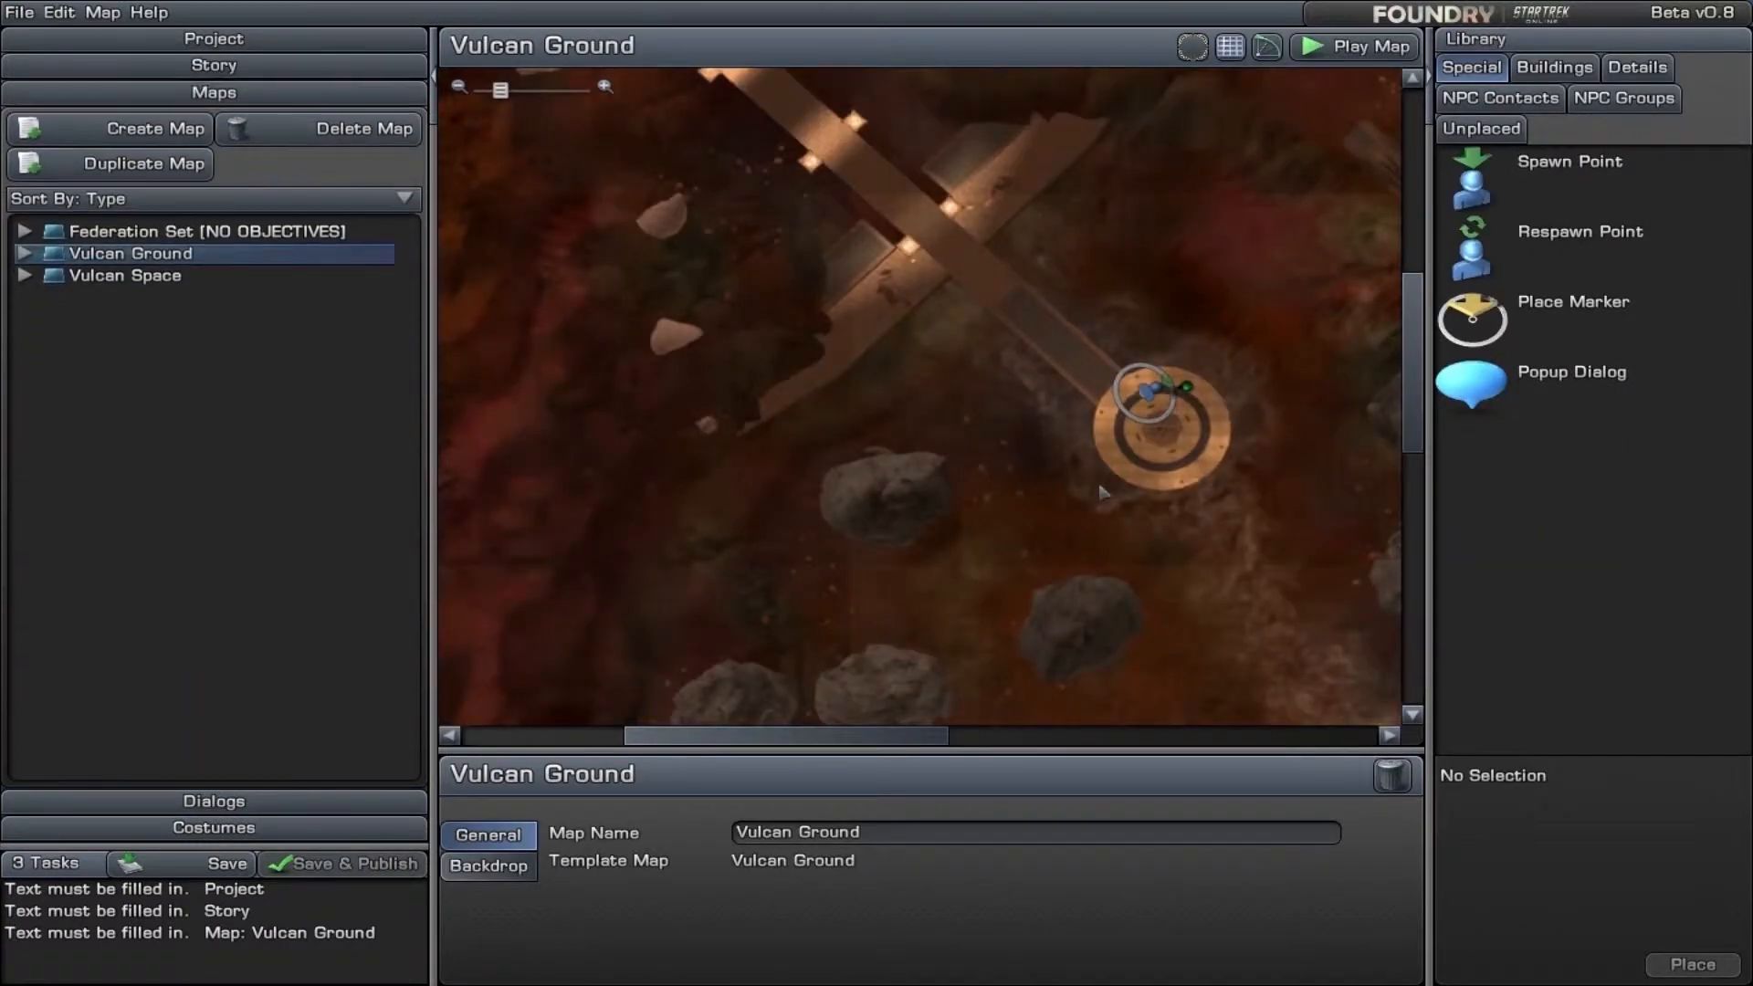
pyautogui.scroll(3, 1113, 496)
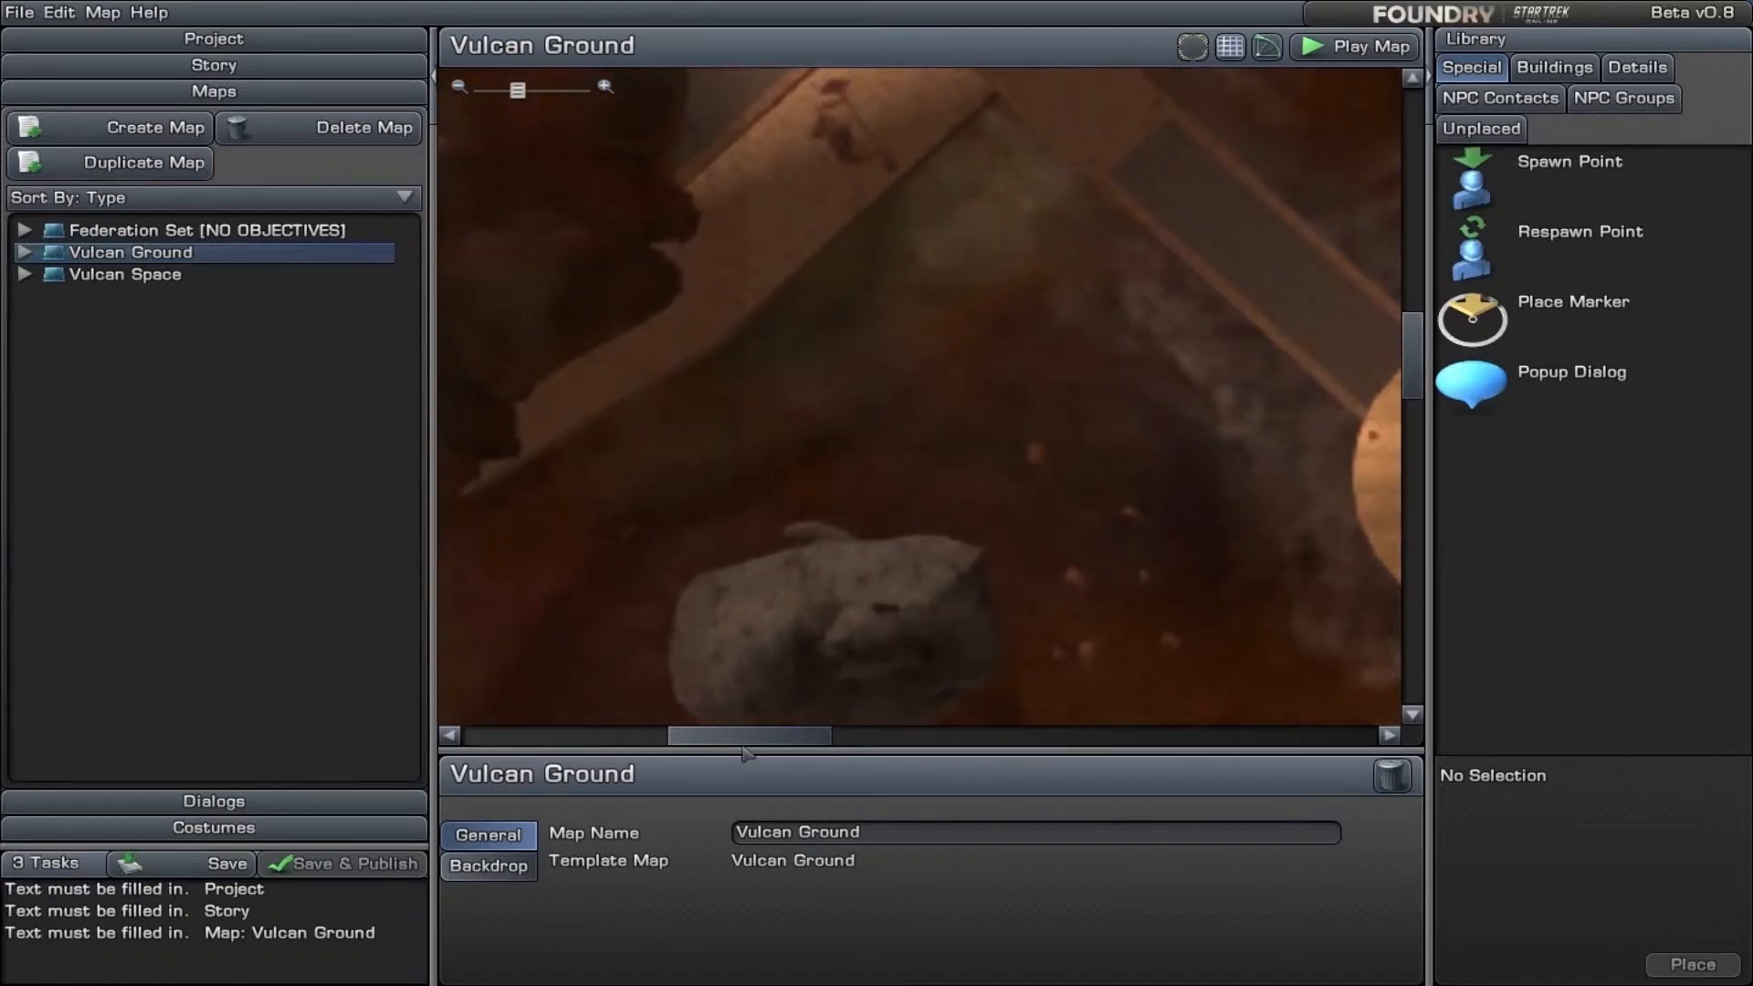
pyautogui.moveTo(730, 742); pyautogui.dragTo(875, 742)
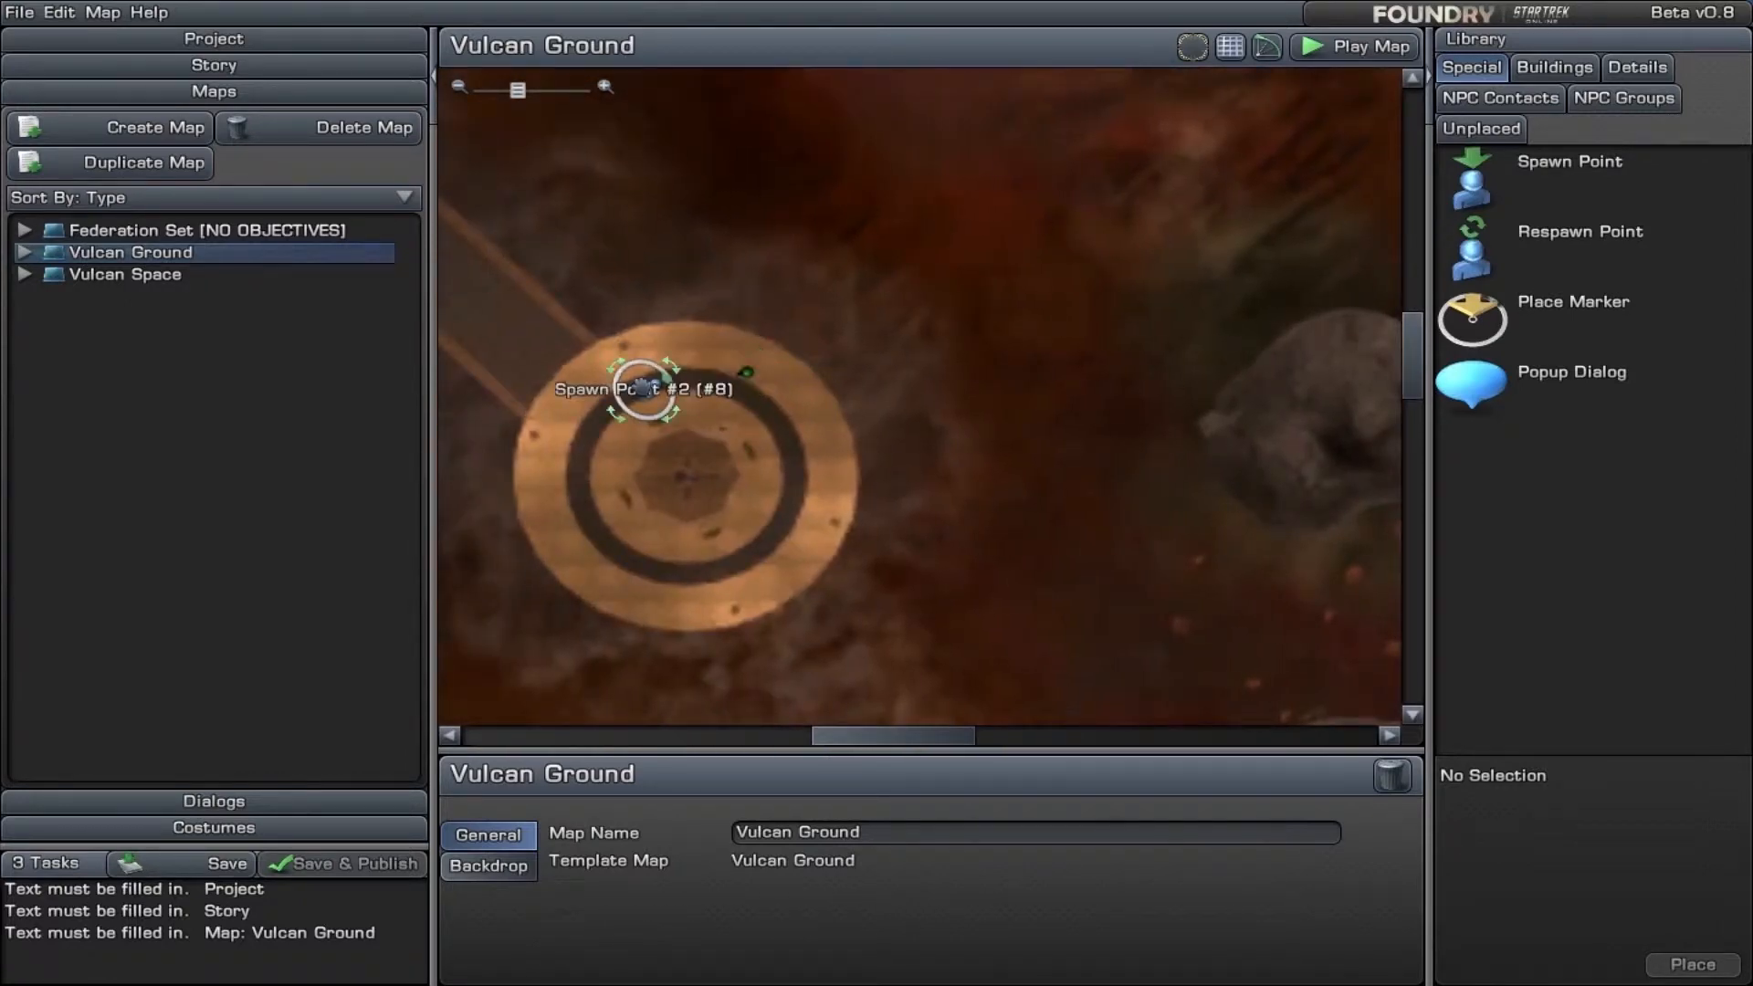
pyautogui.scroll(2, 815, 630)
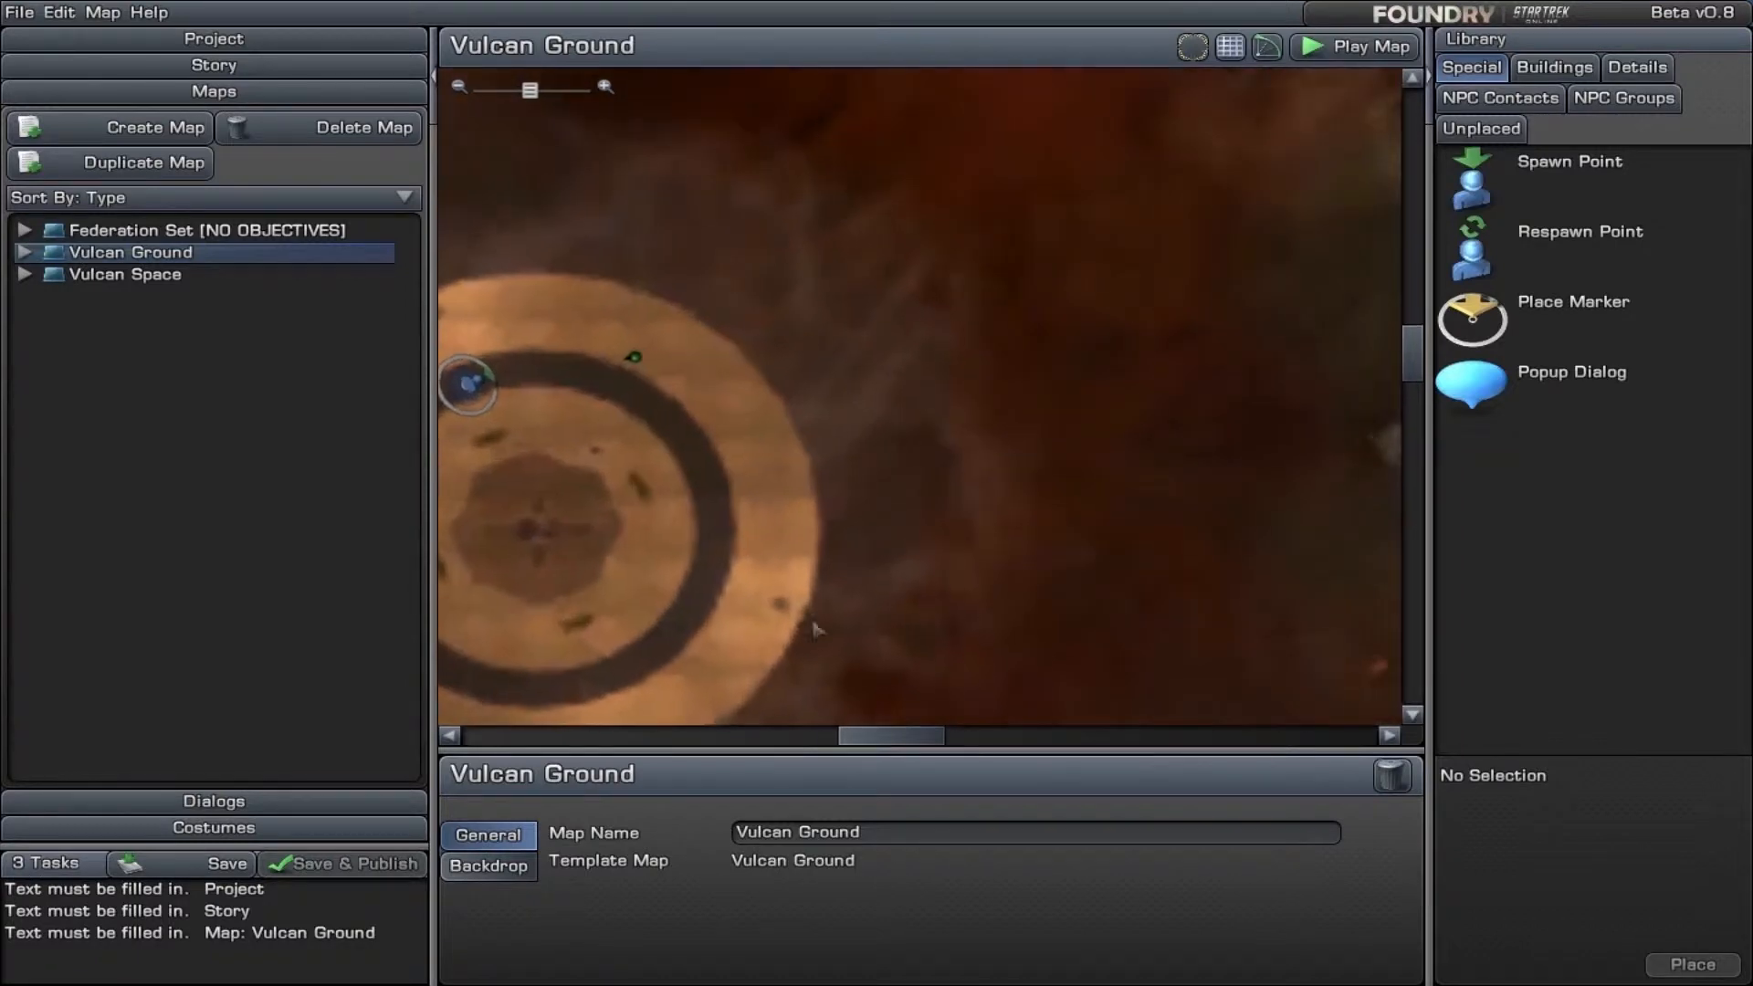
pyautogui.moveTo(940, 741); pyautogui.dragTo(884, 747)
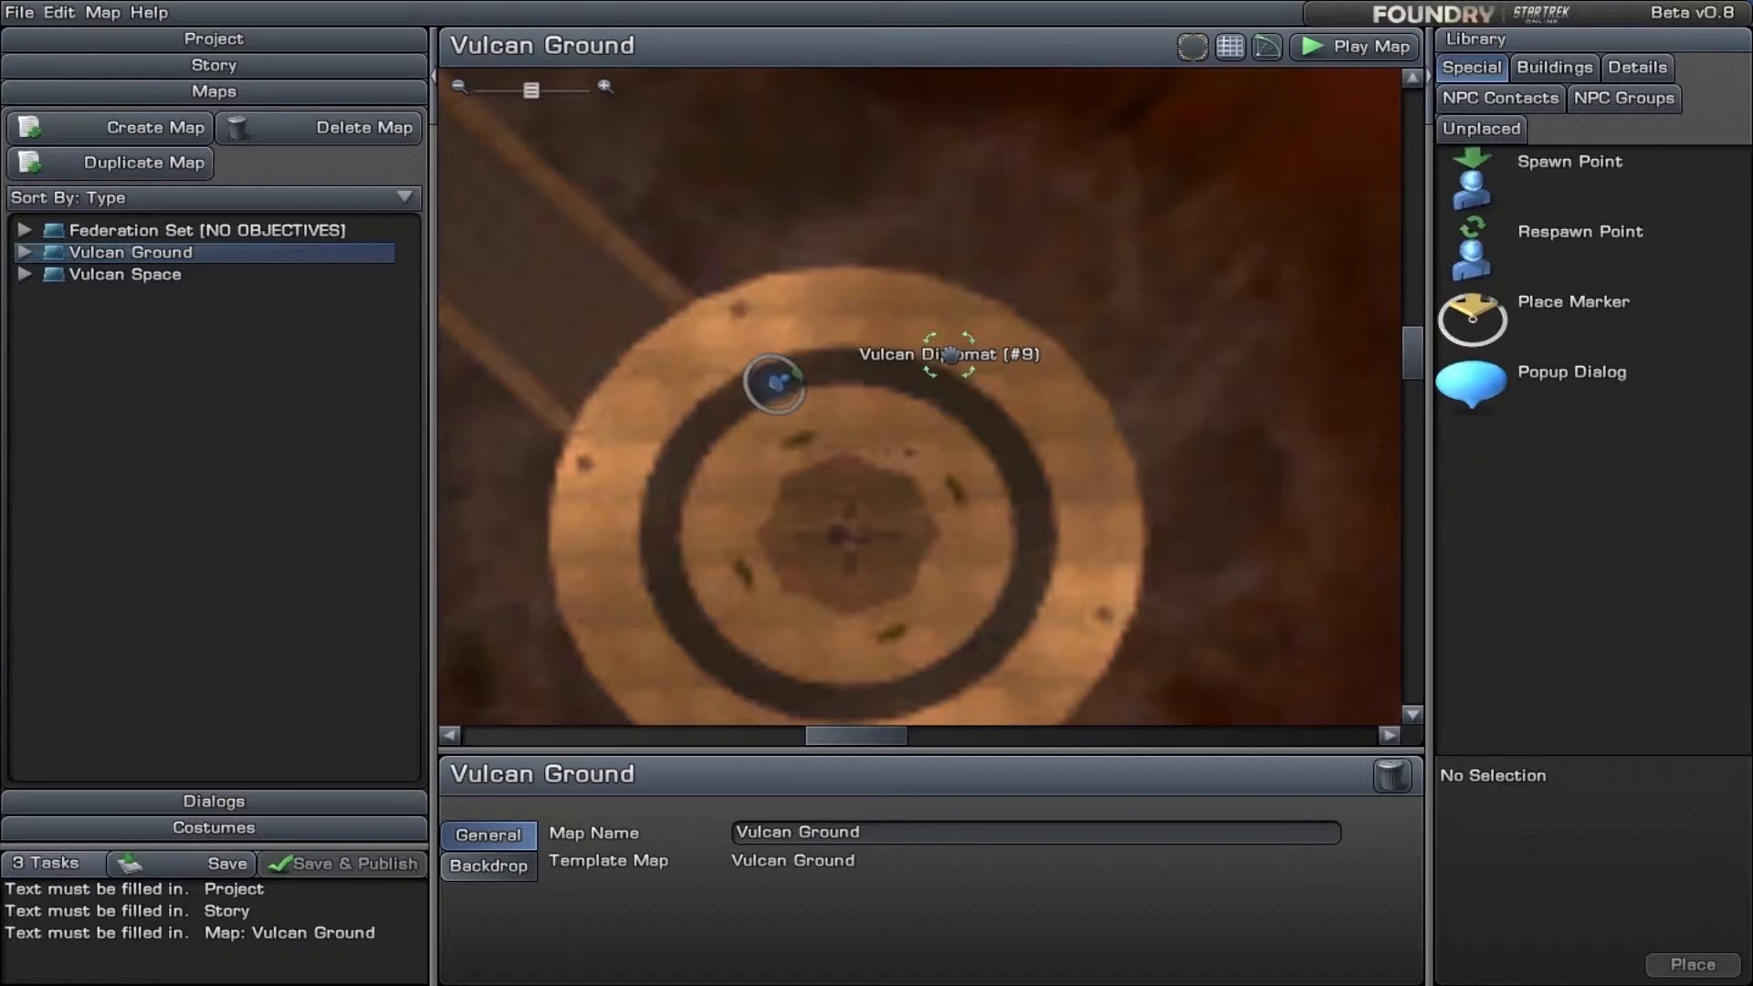
pyautogui.click(1651, 66)
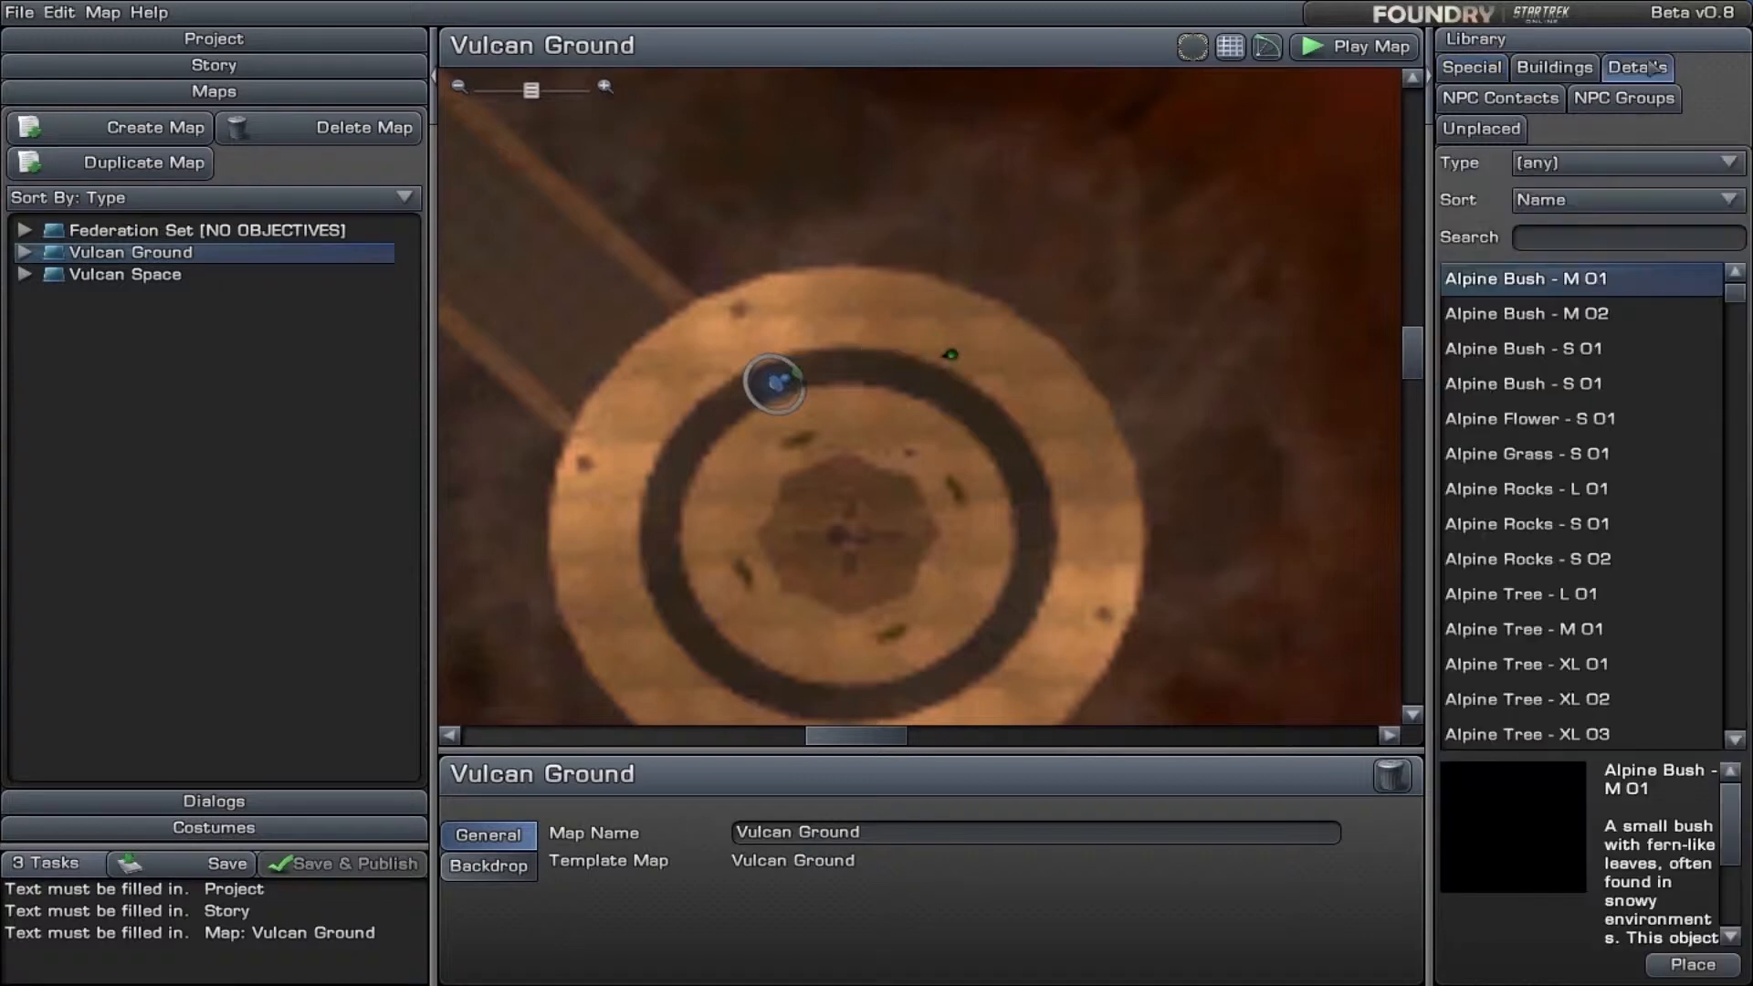
pyautogui.click(1652, 237)
pyautogui.write('ex')
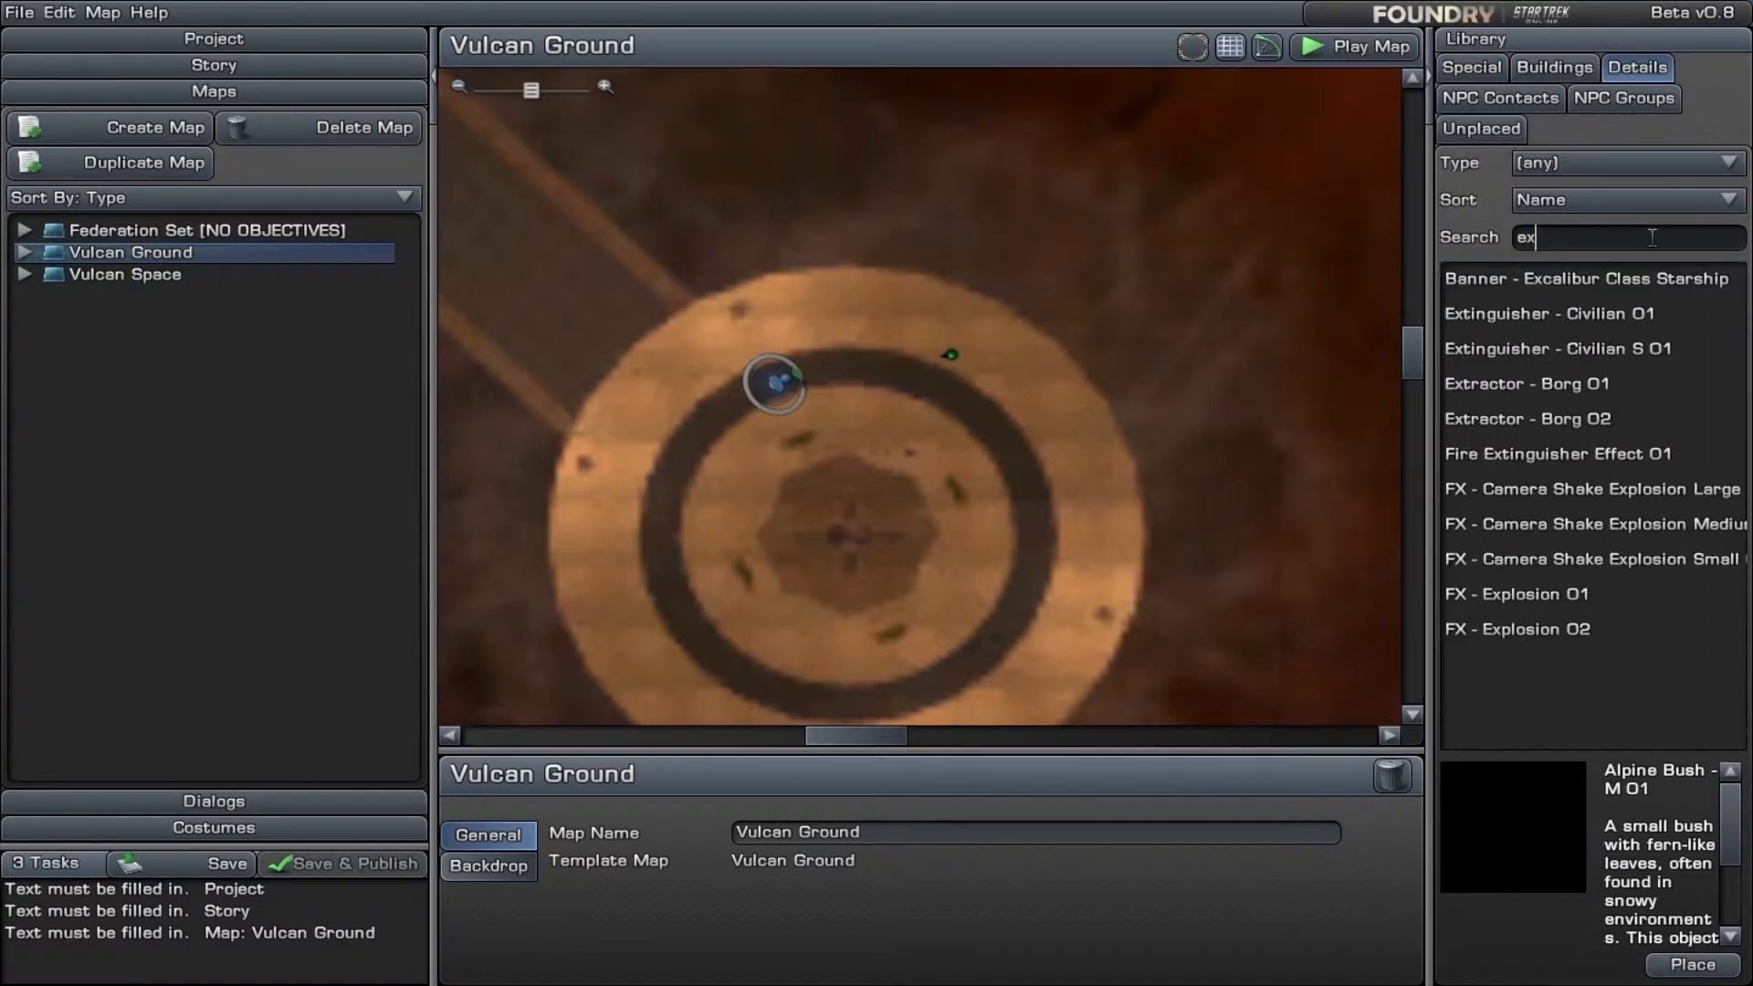
pyautogui.write('p')
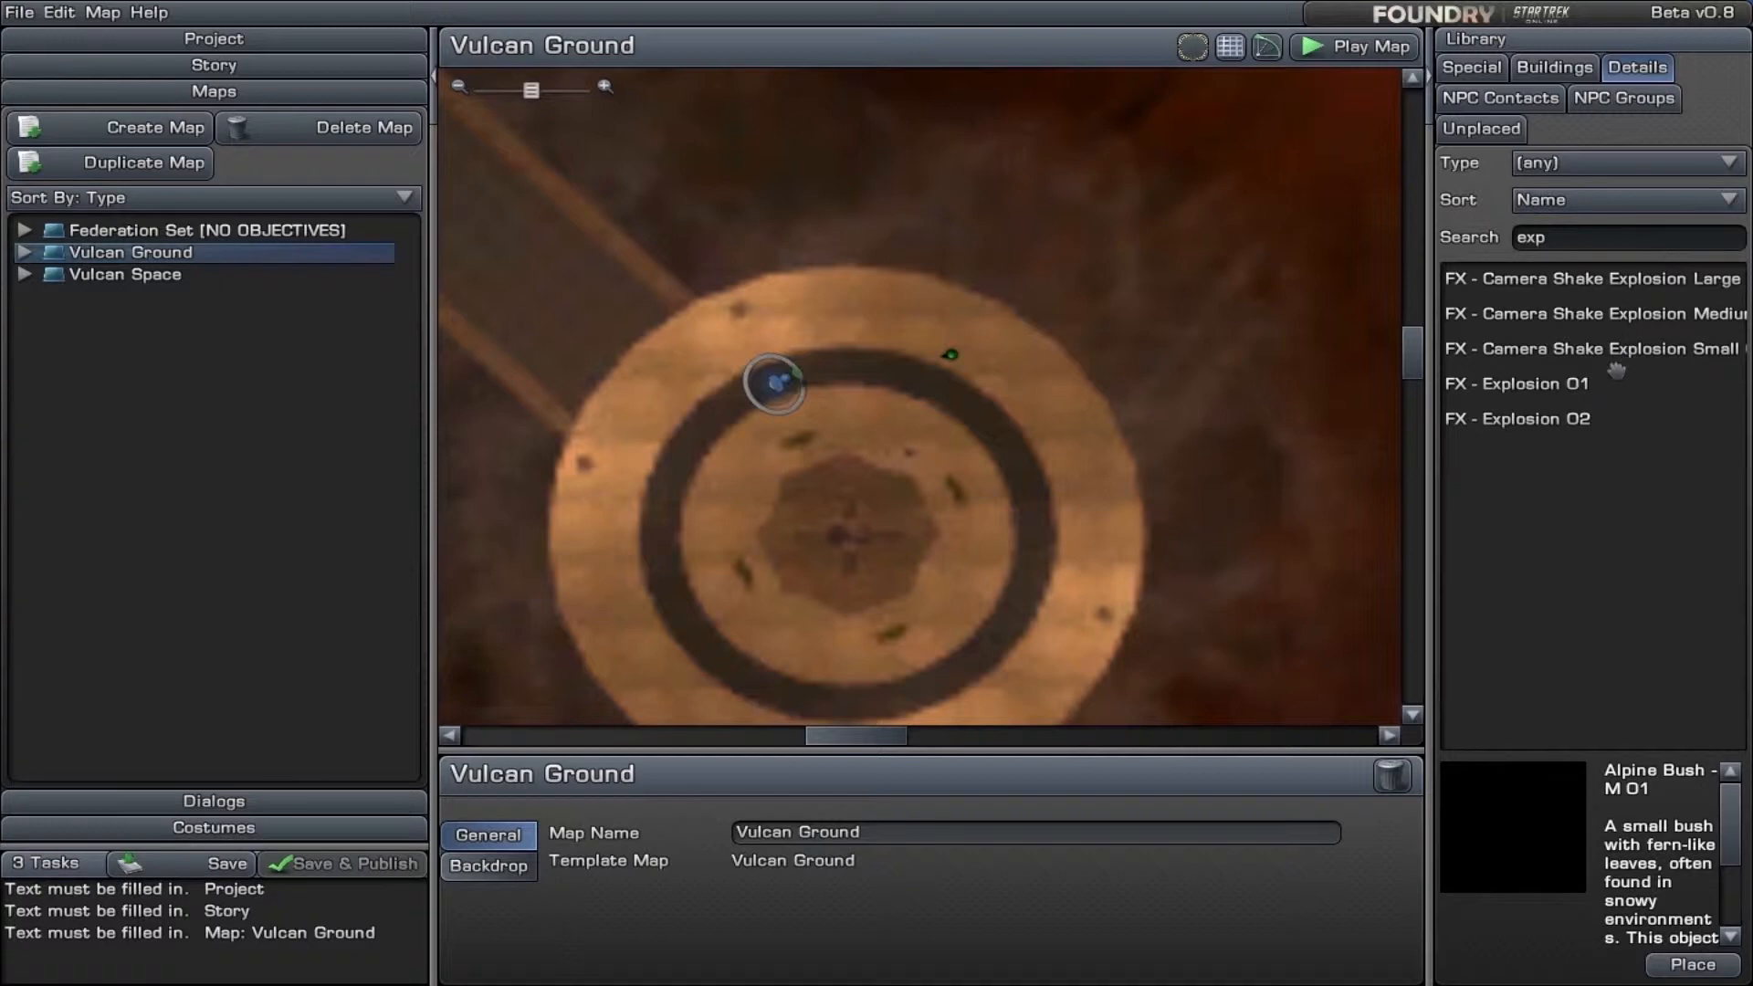
pyautogui.moveTo(1521, 384); pyautogui.dragTo(1059, 393)
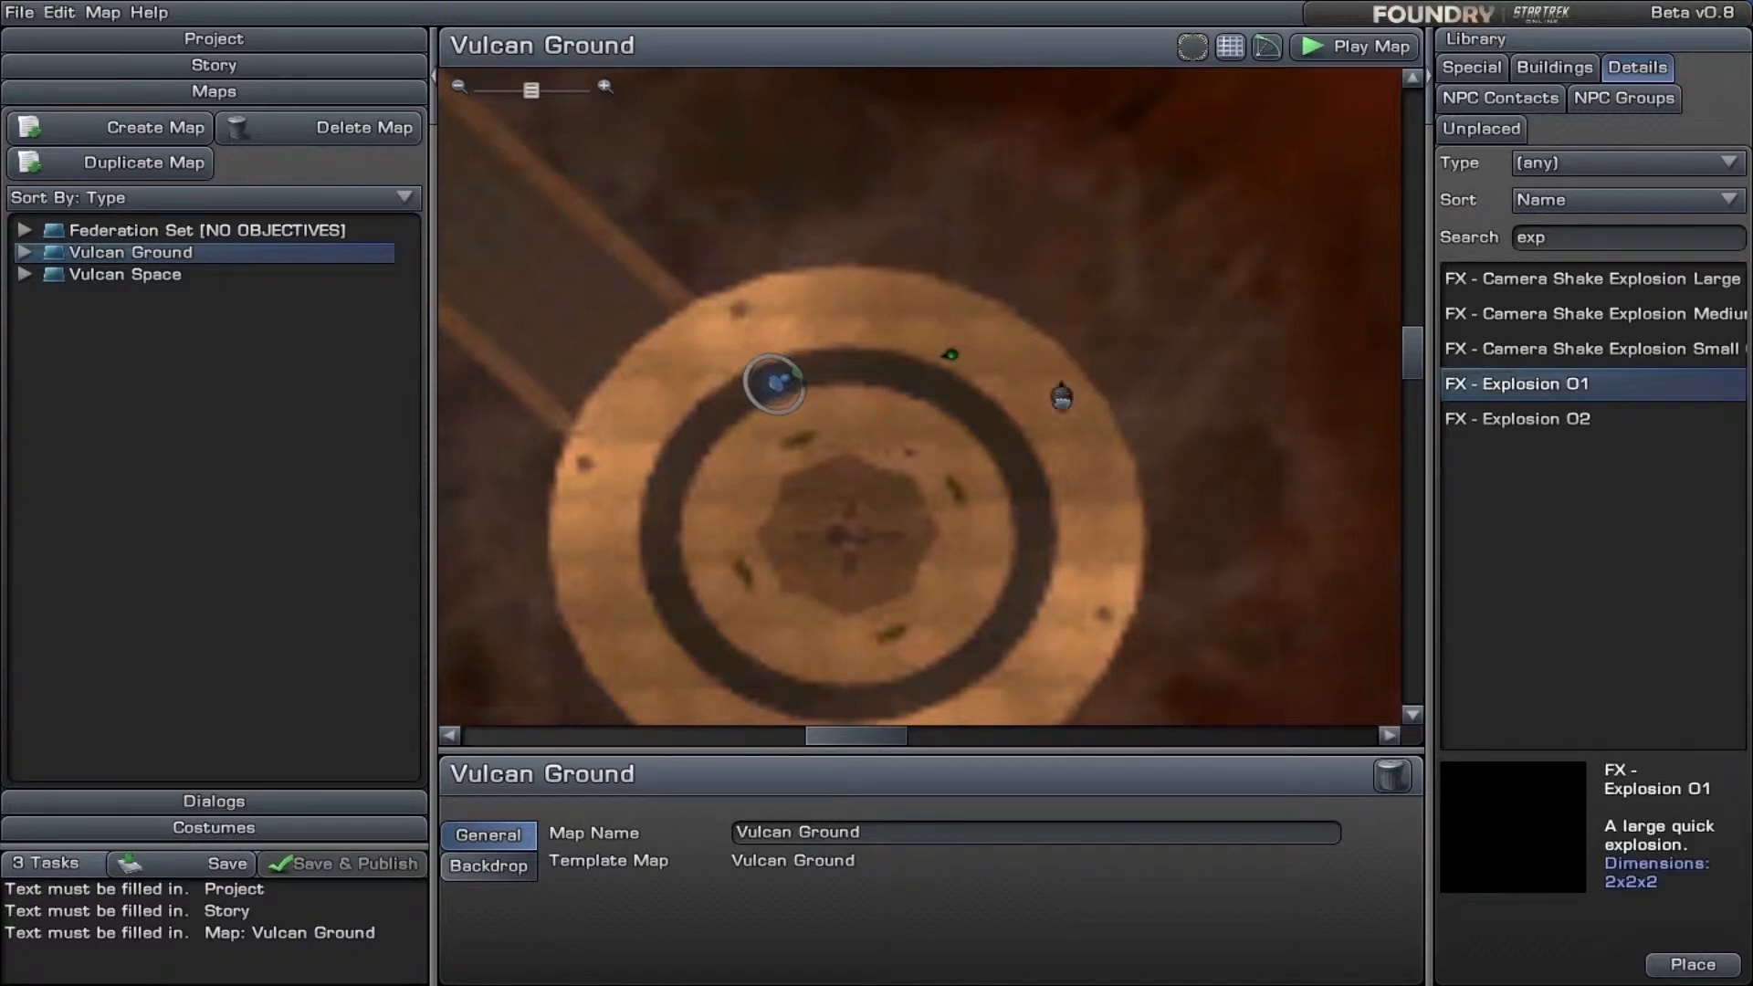
pyautogui.scroll(3, 913, 516)
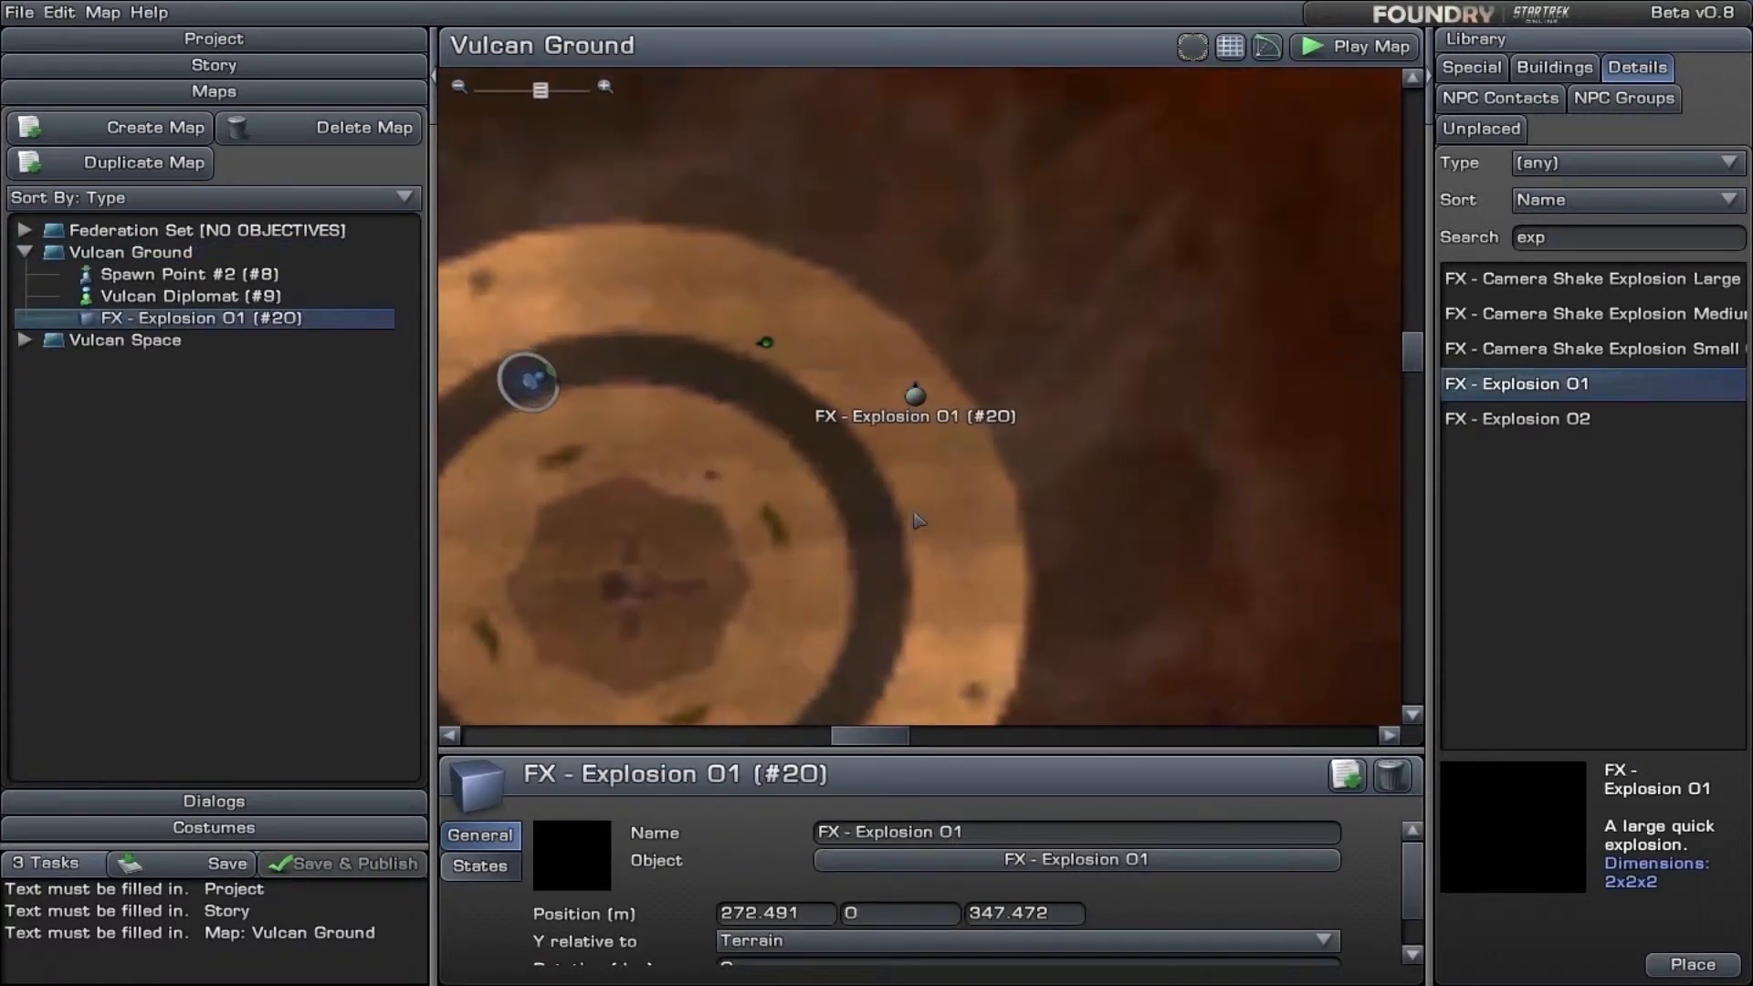
# - Examine the explosion's state sequence and the trigger options for making it visible, checking the story flow in between
pyautogui.click(477, 875)
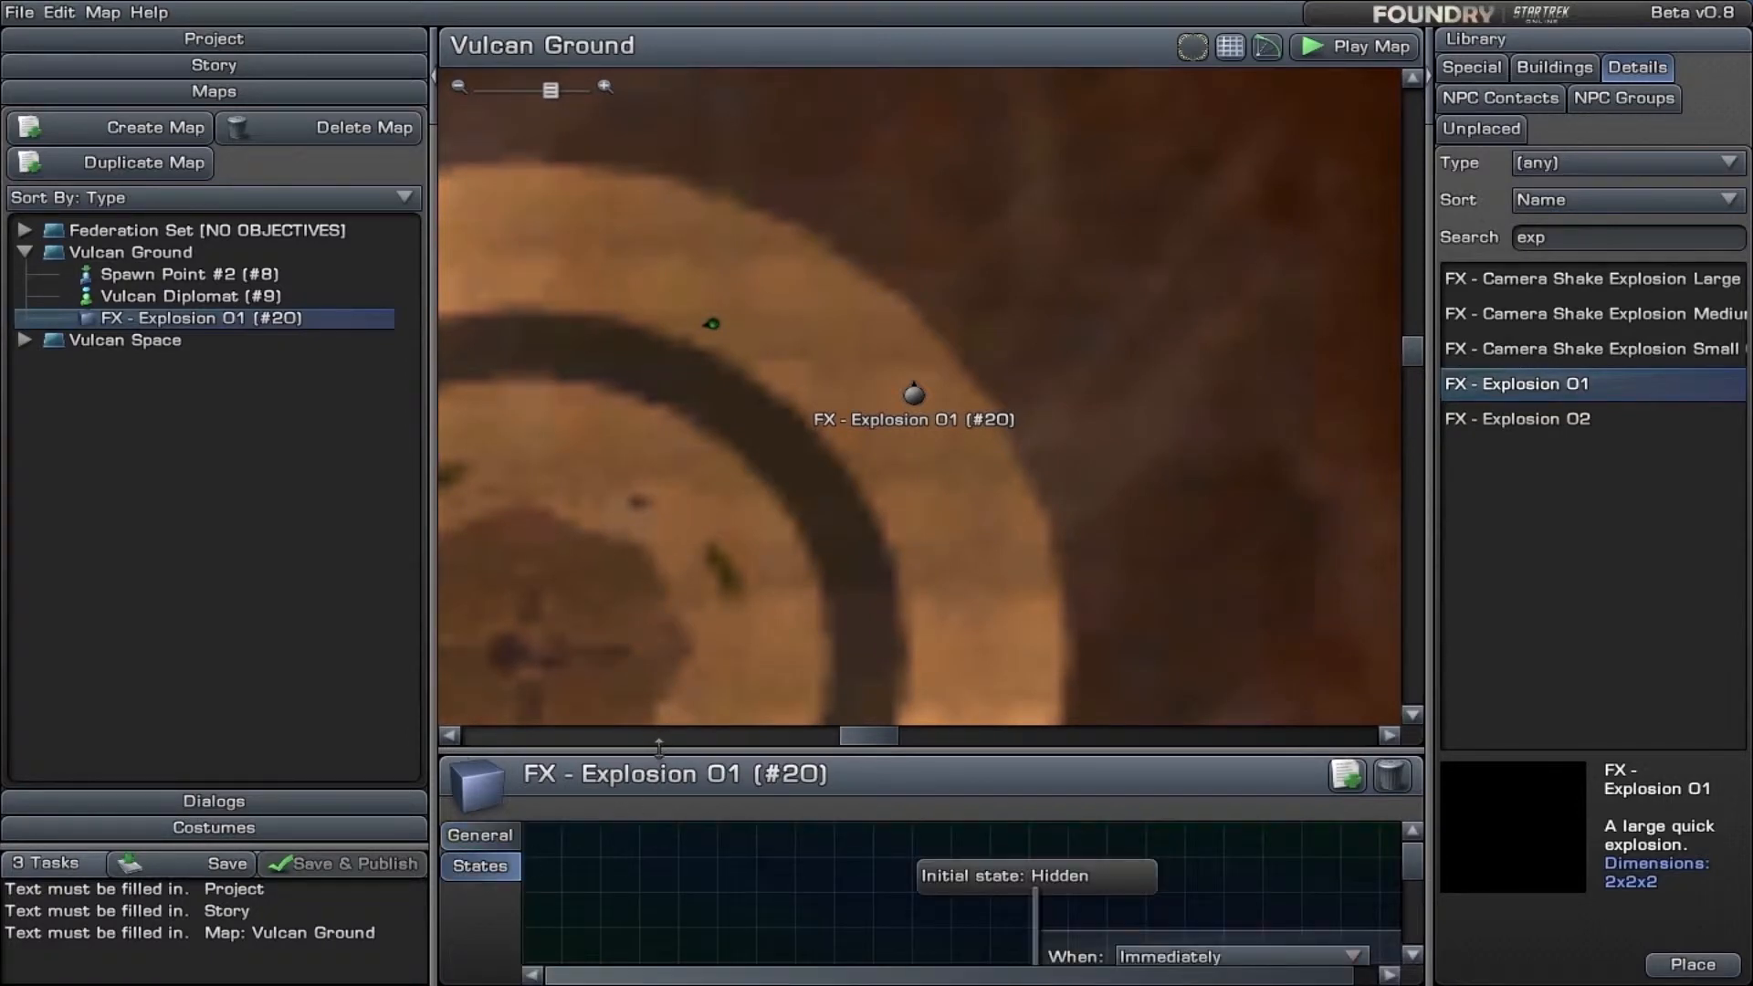
pyautogui.moveTo(661, 758); pyautogui.dragTo(683, 373)
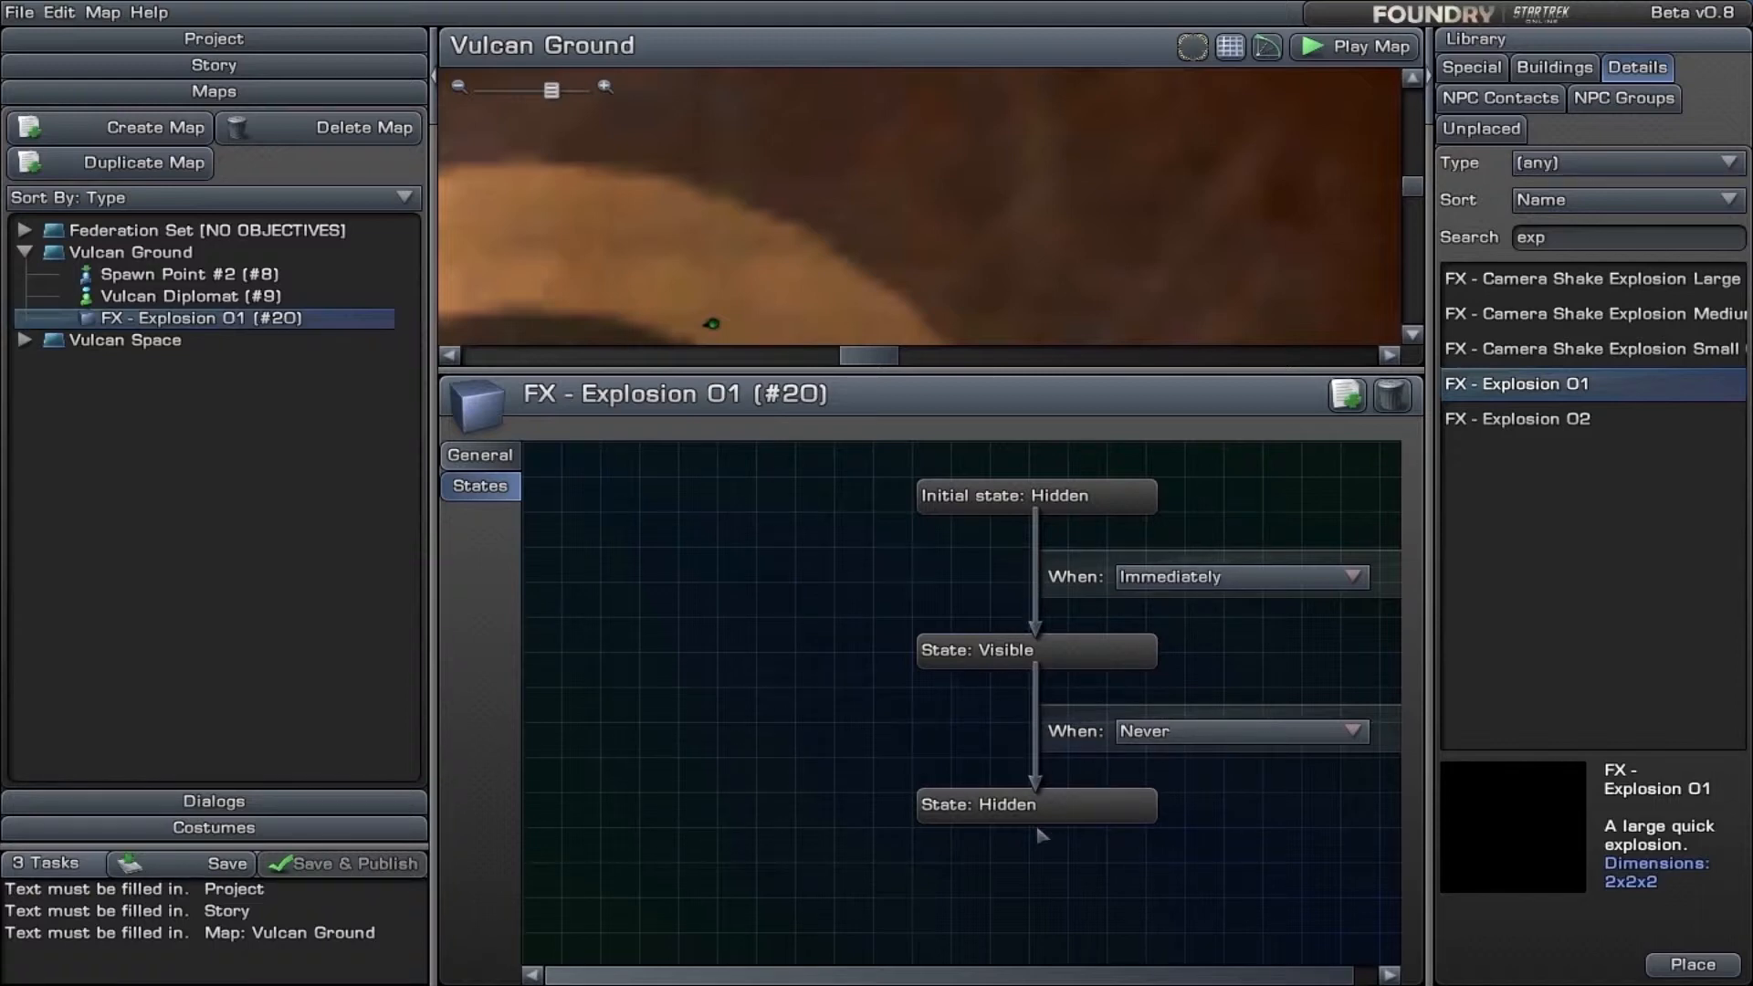
pyautogui.click(1232, 584)
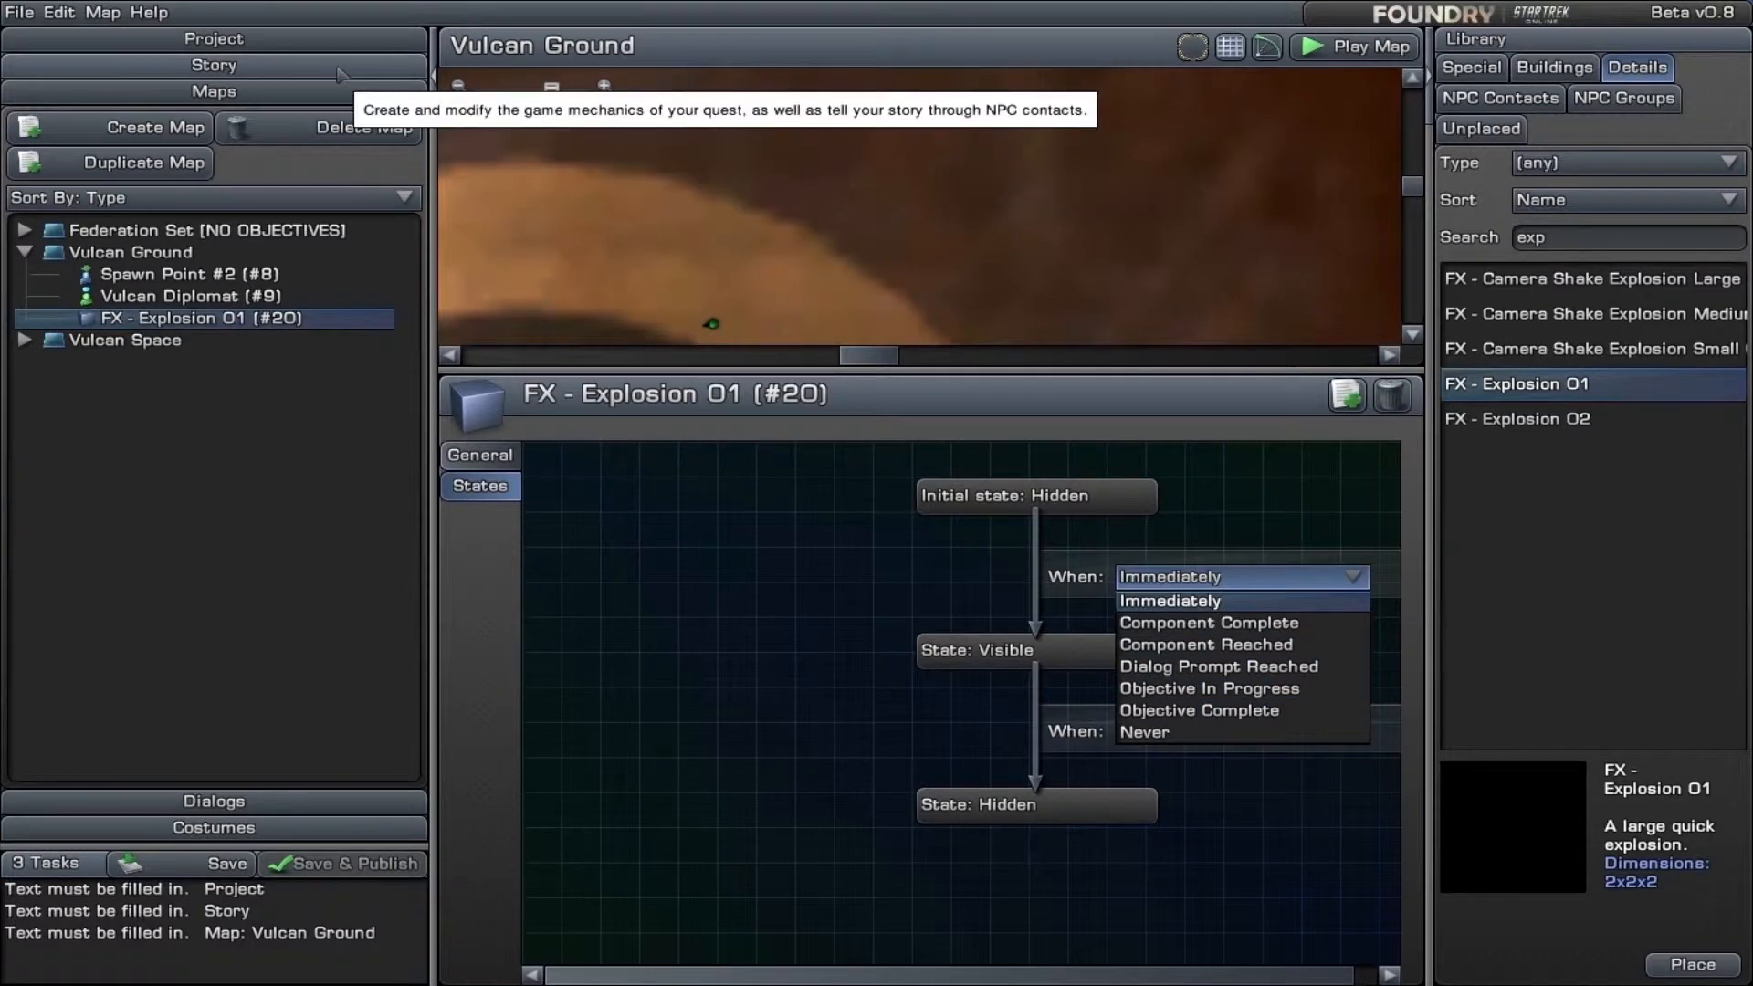
pyautogui.click(214, 65)
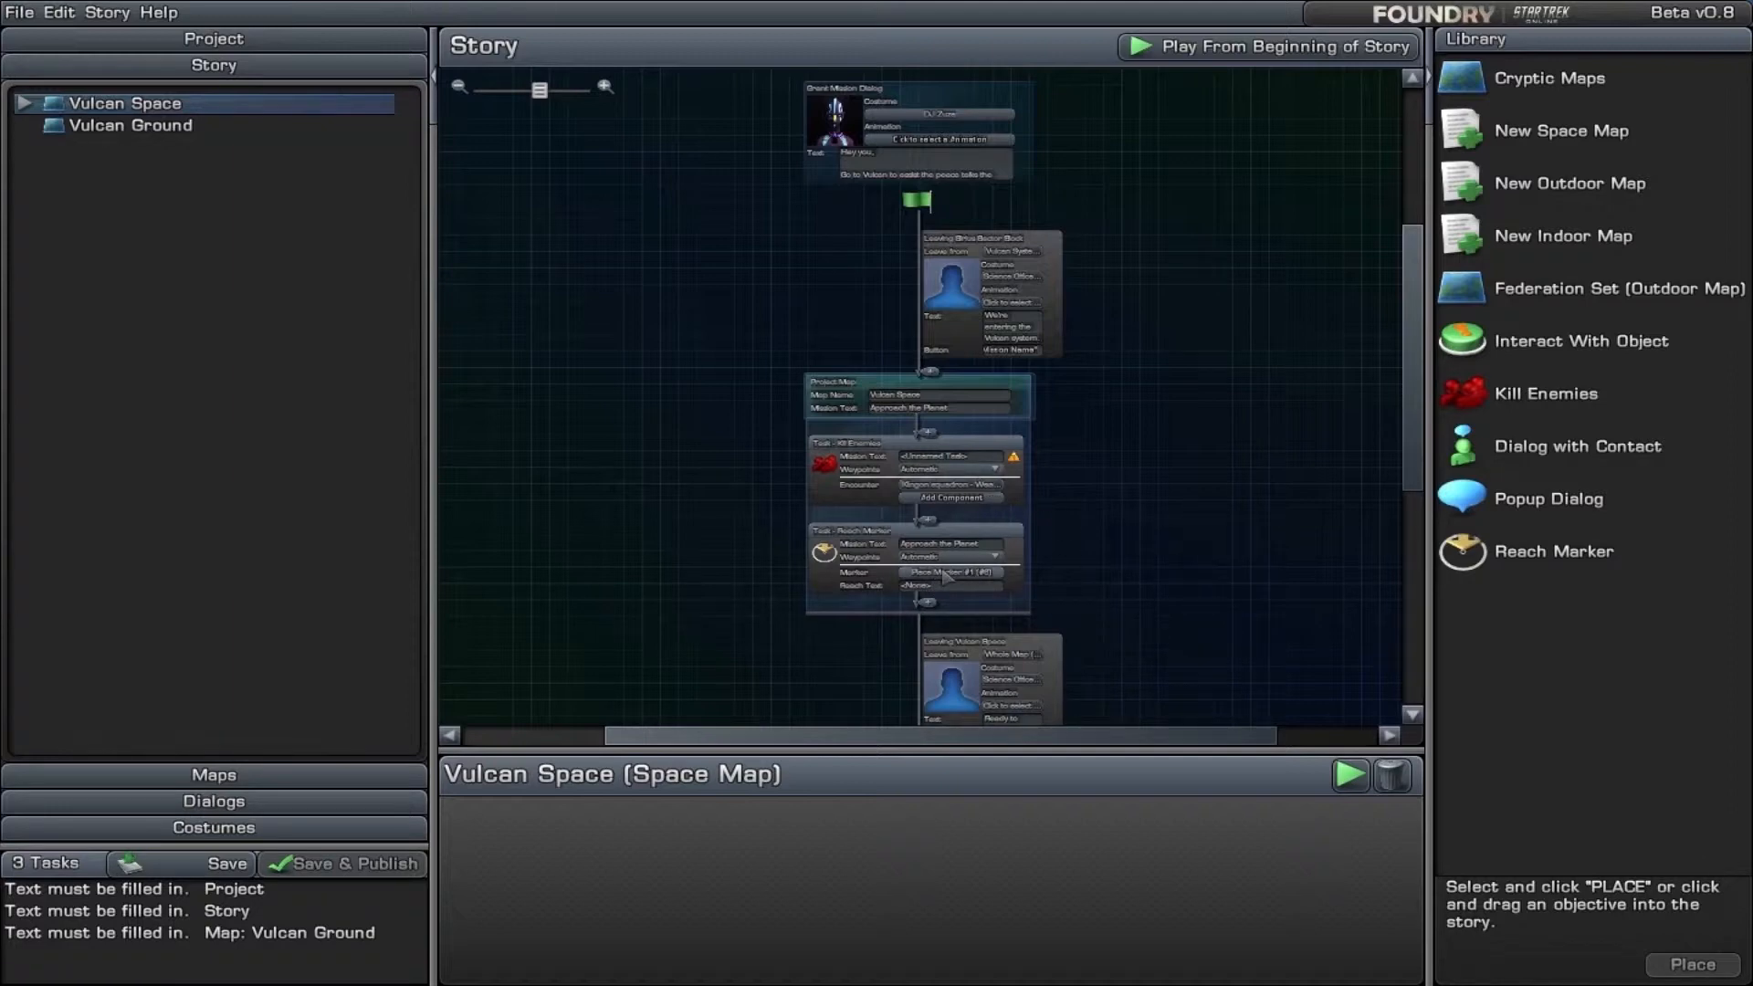
pyautogui.click(311, 775)
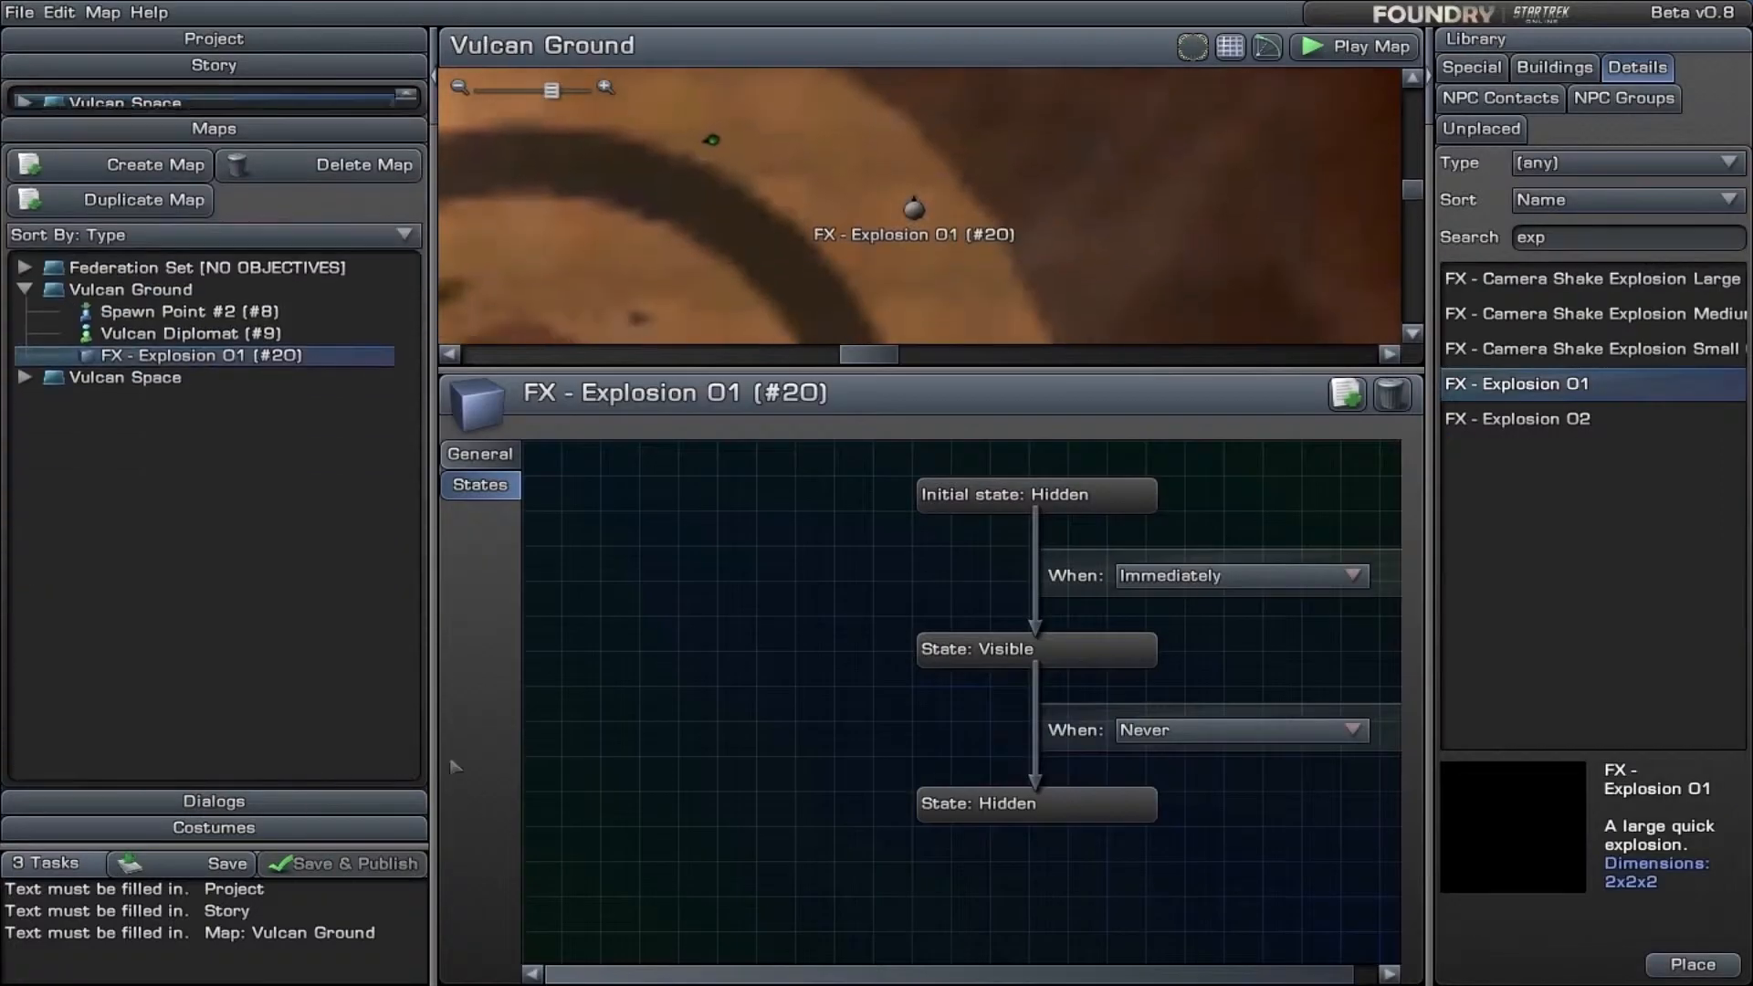
pyautogui.click(1198, 582)
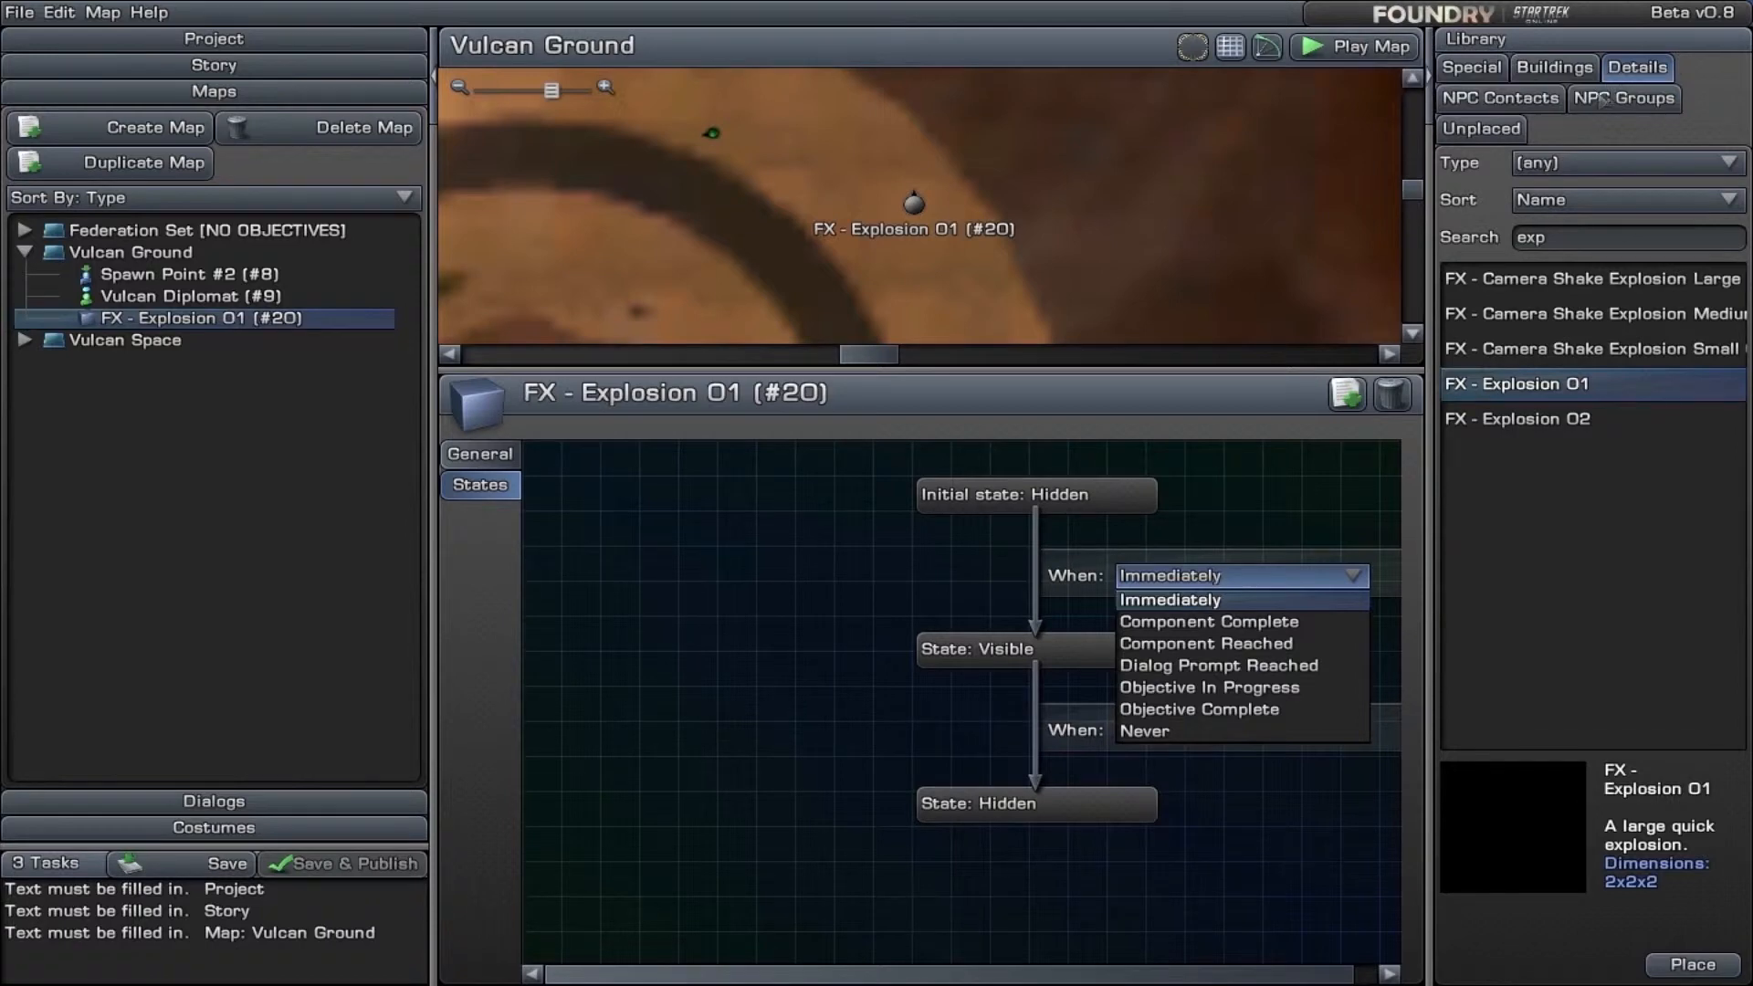
# - Search the object library for "wall" and place a Console - Wall 03 on the Vulcan Ground map beside the explosion
pyautogui.click(1516, 241)
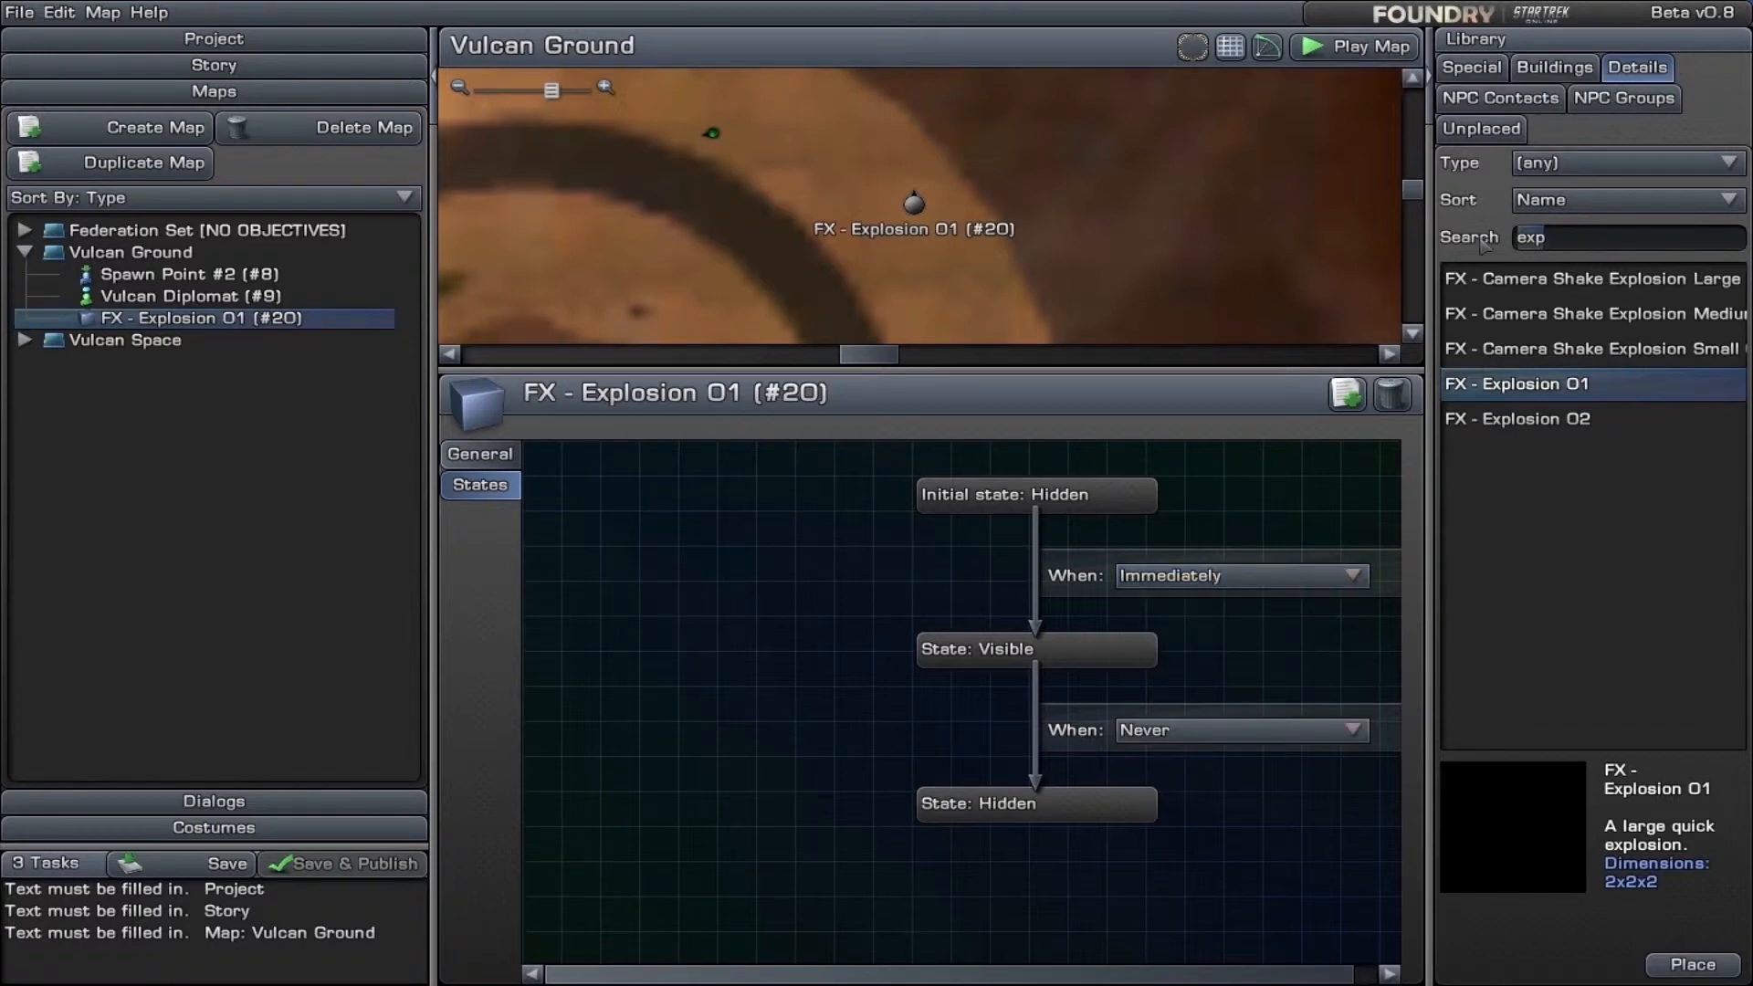
pyautogui.press('BackSpace')
pyautogui.write('wall')
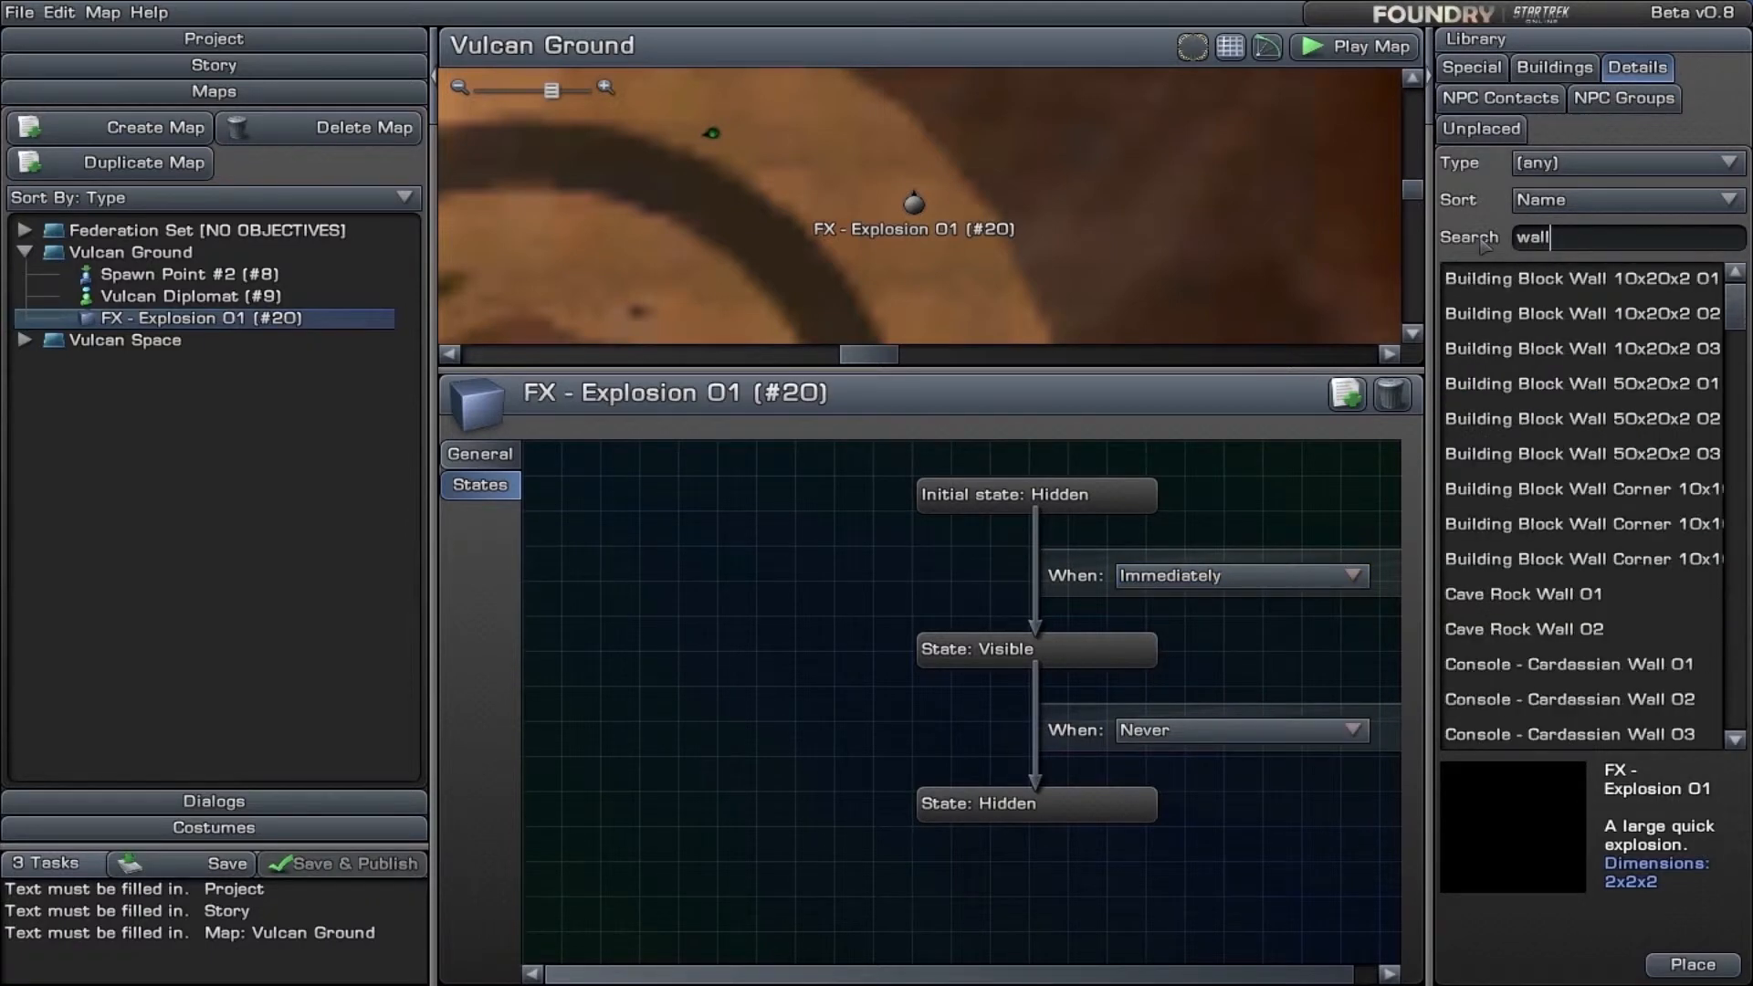
pyautogui.moveTo(1513, 598); pyautogui.dragTo(1571, 644)
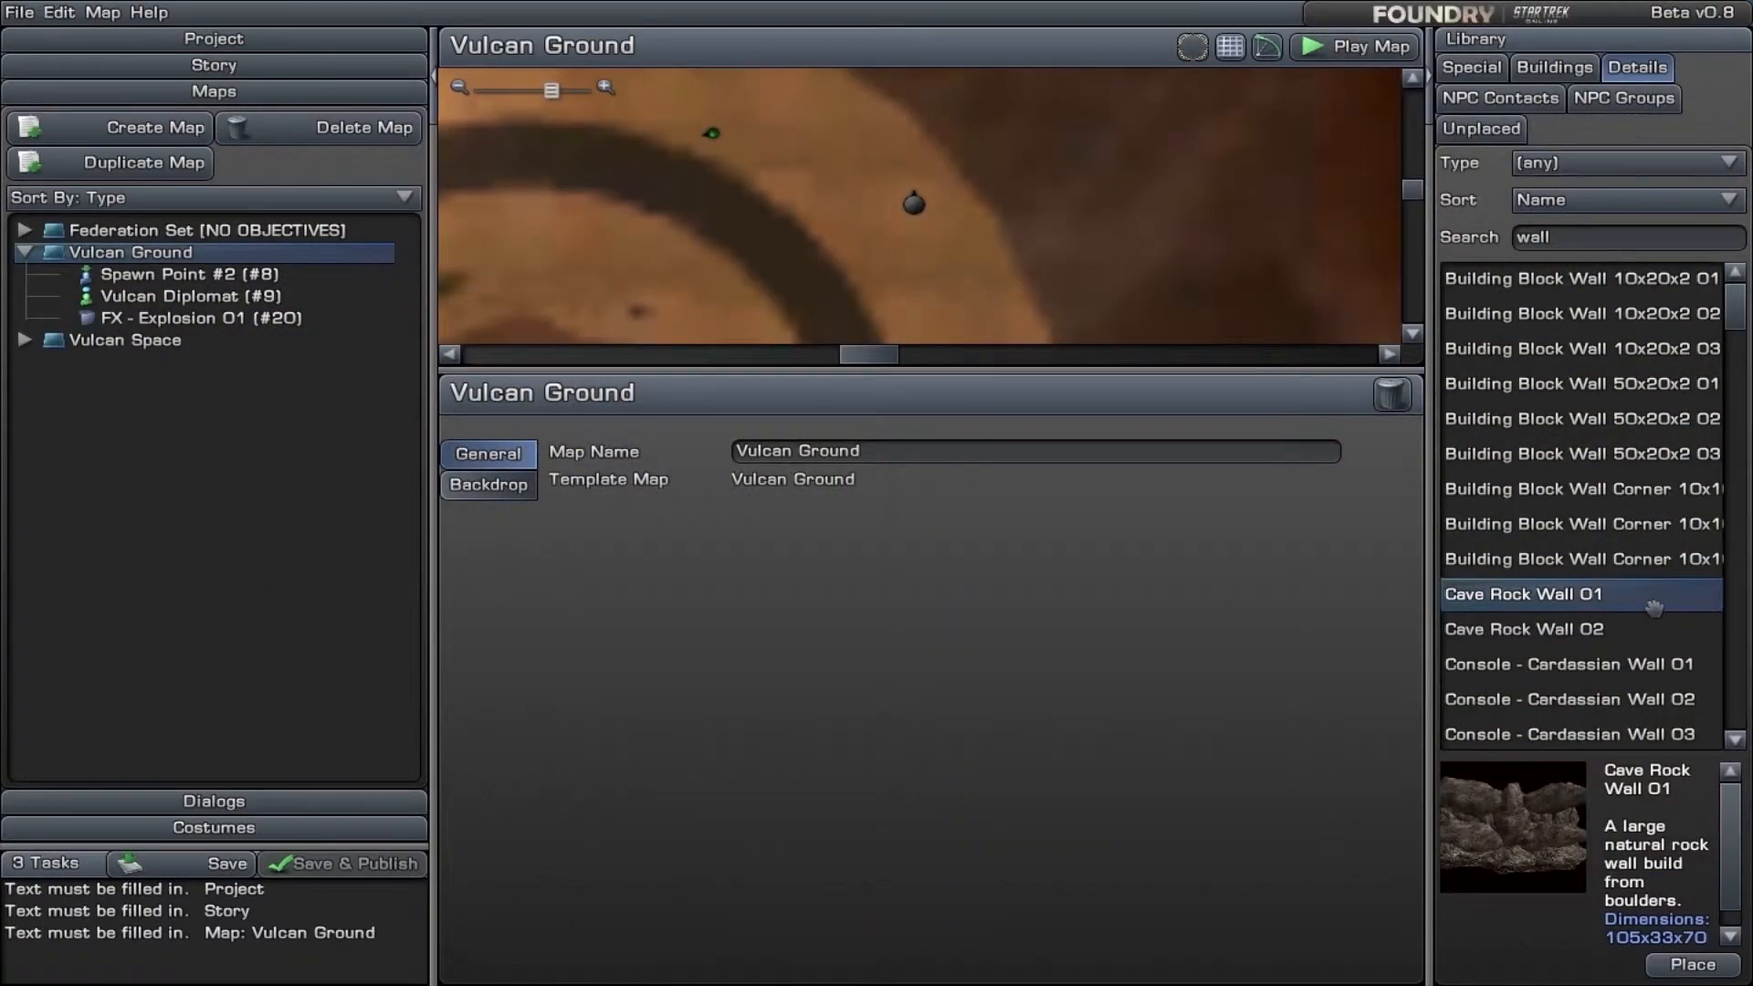
pyautogui.scroll(-5, 1648, 602)
pyautogui.scroll(-1, 1655, 602)
pyautogui.scroll(3, 1589, 630)
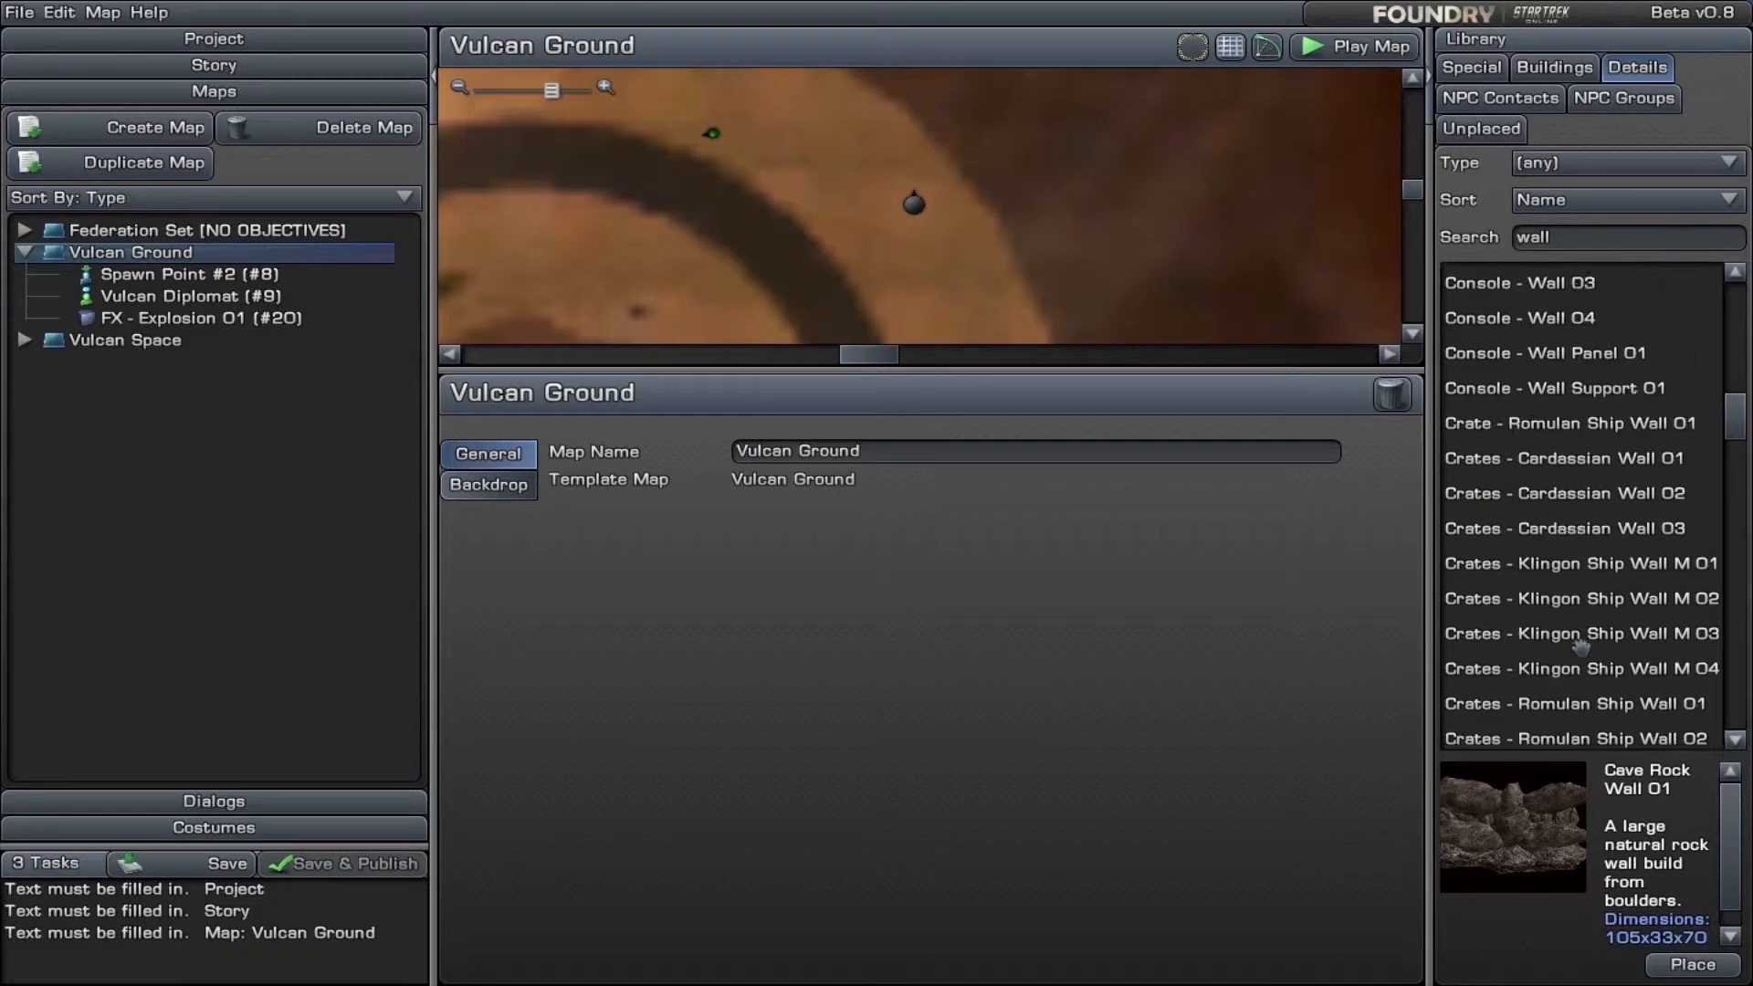
pyautogui.moveTo(1500, 416); pyautogui.dragTo(994, 143)
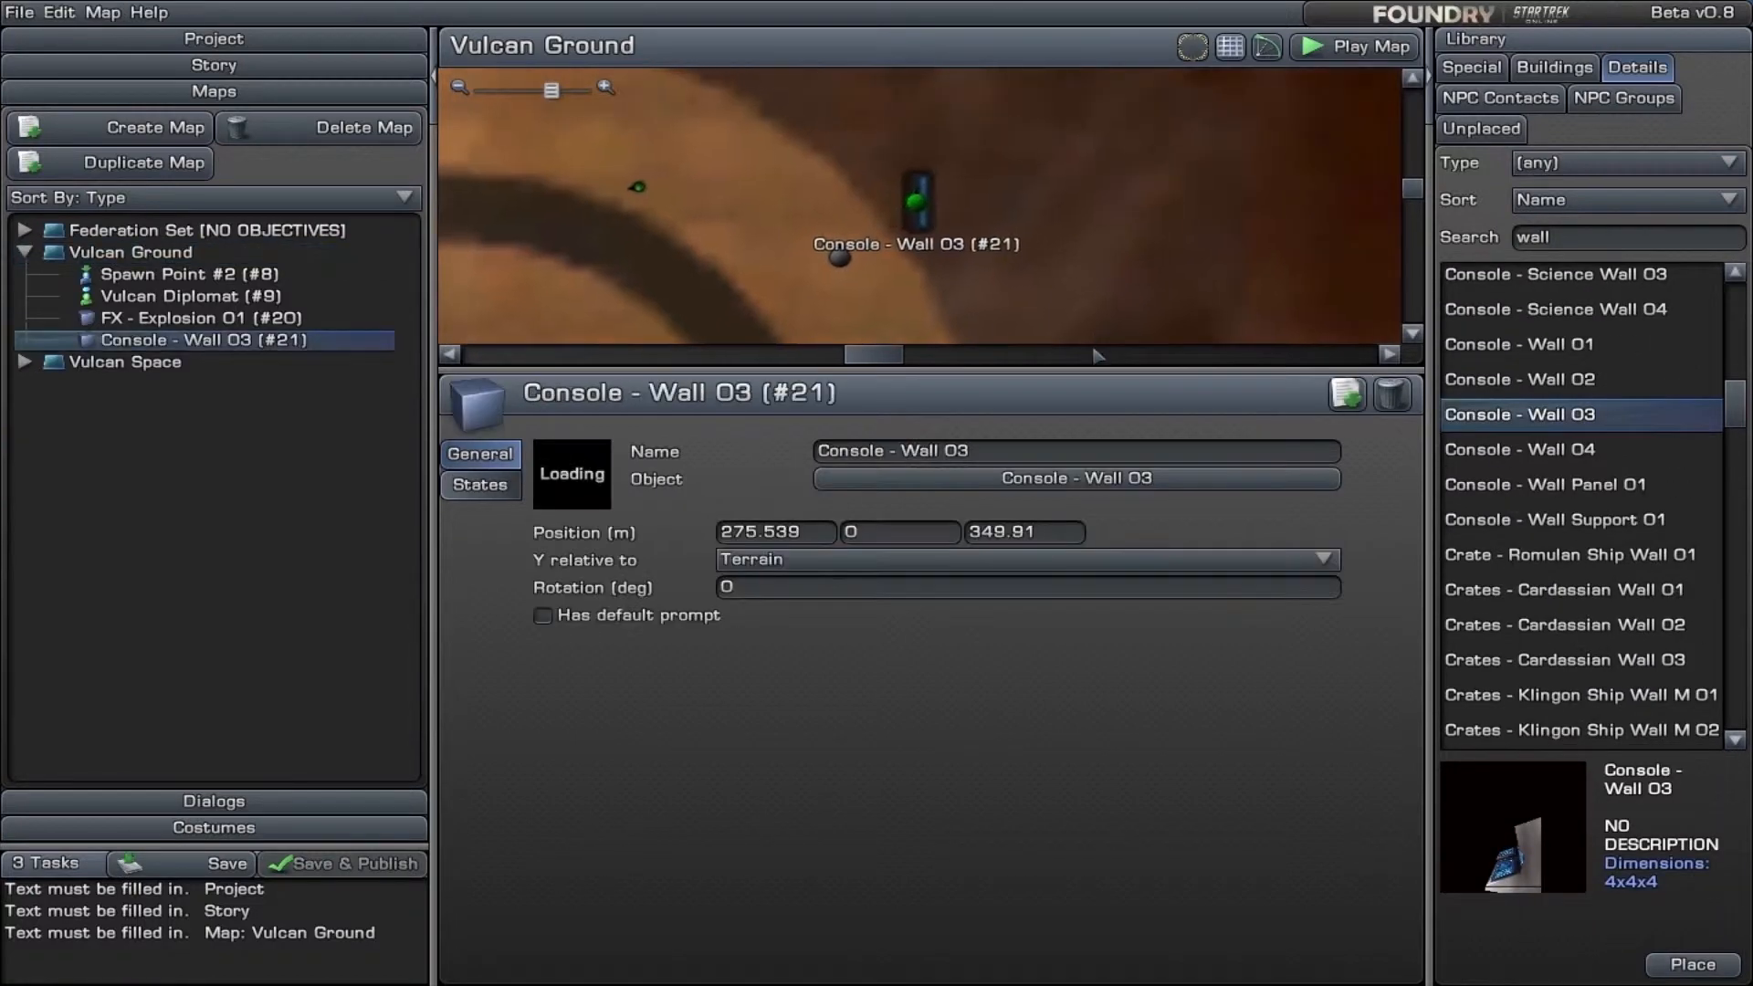
# - Set FX - Explosion 01 to become visible on Component Complete, with the placed Console - Wall 03 as the trigger object
pyautogui.click(837, 254)
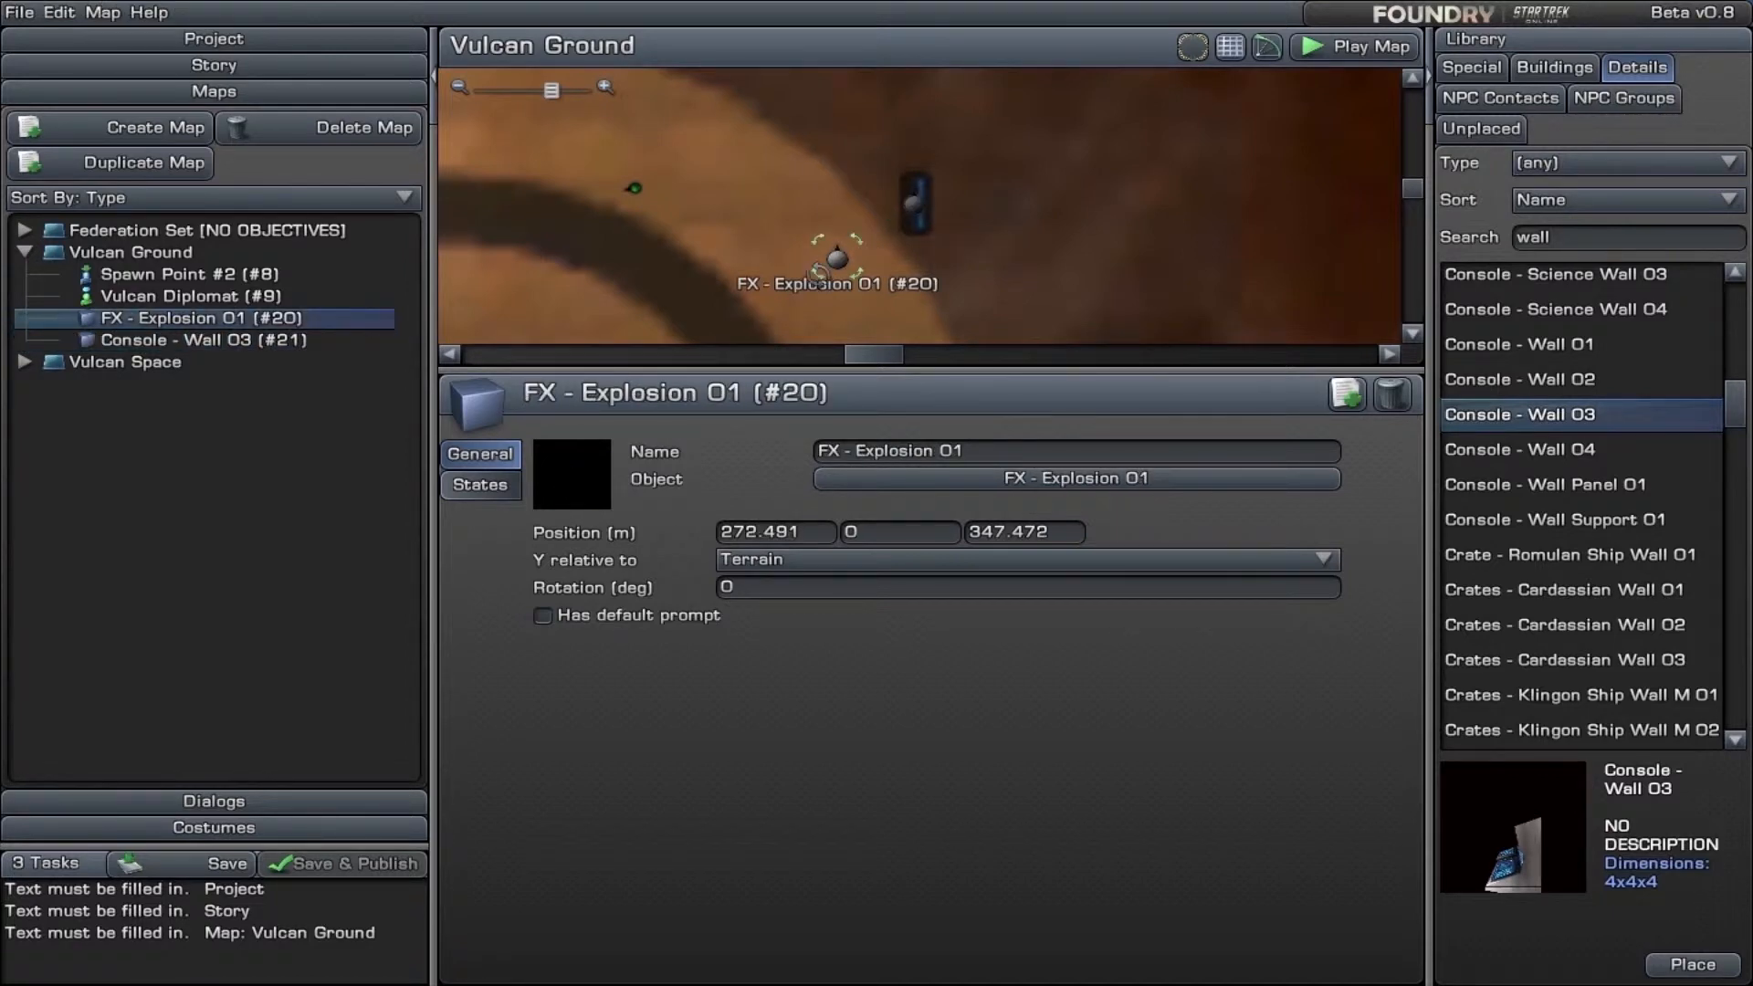
pyautogui.click(480, 485)
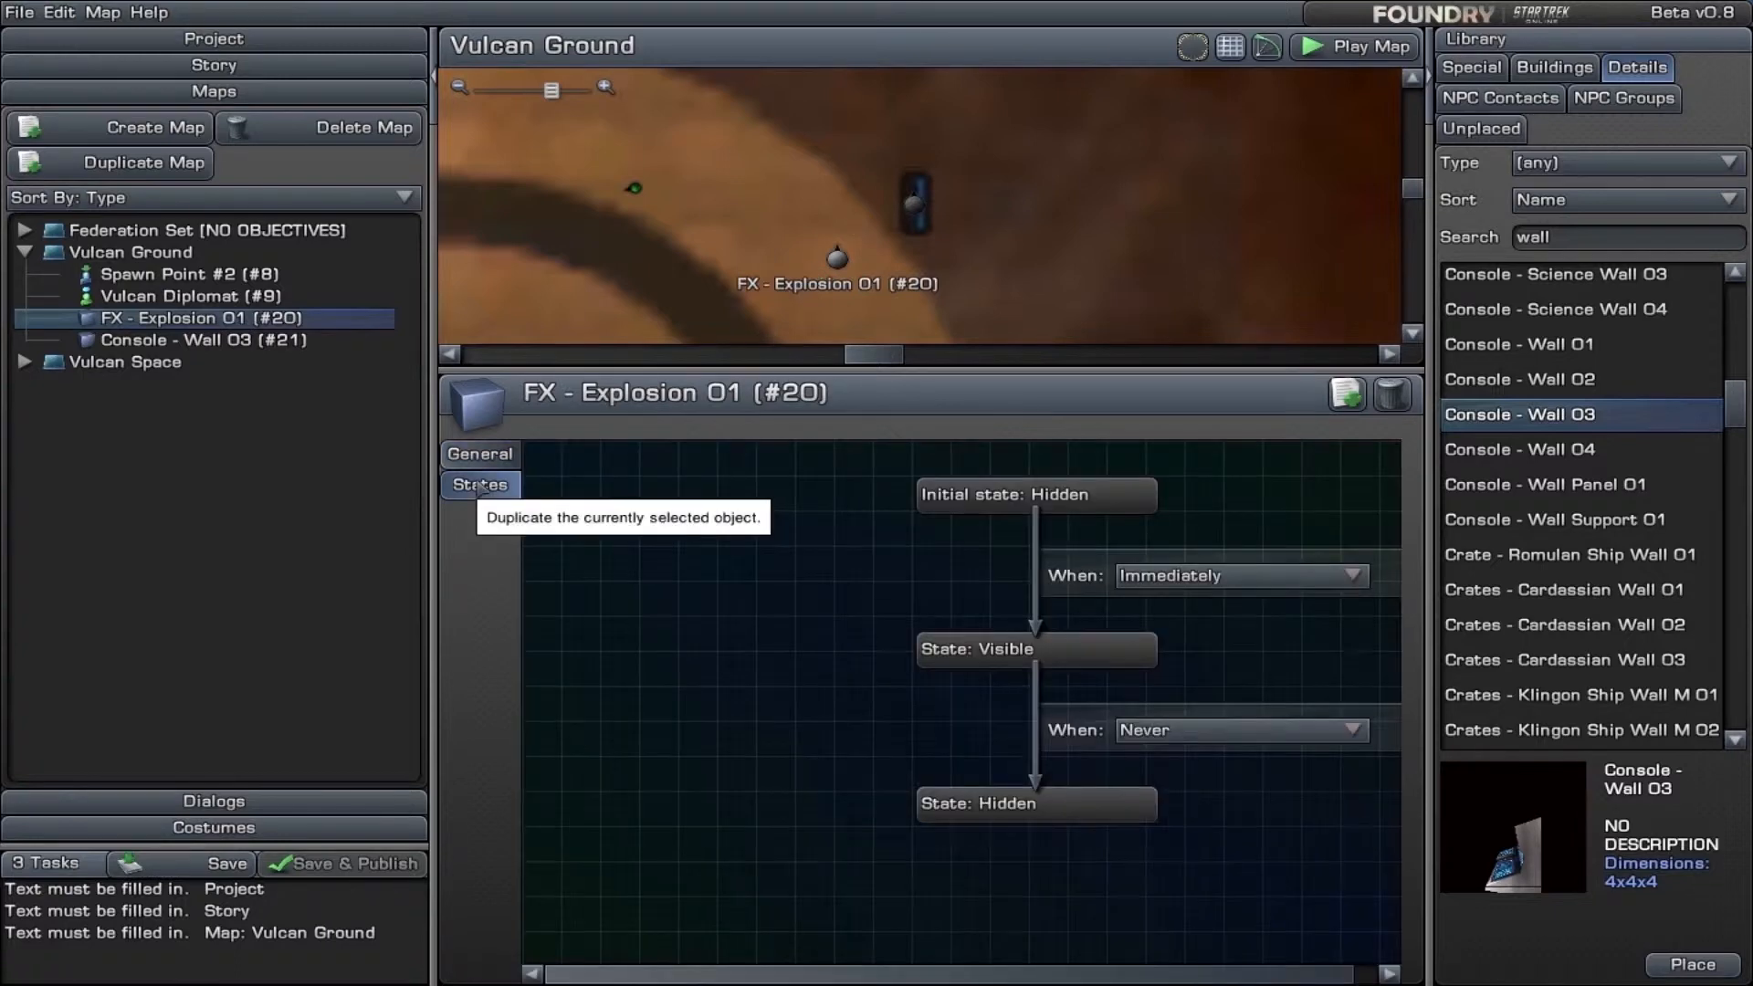
pyautogui.click(1224, 579)
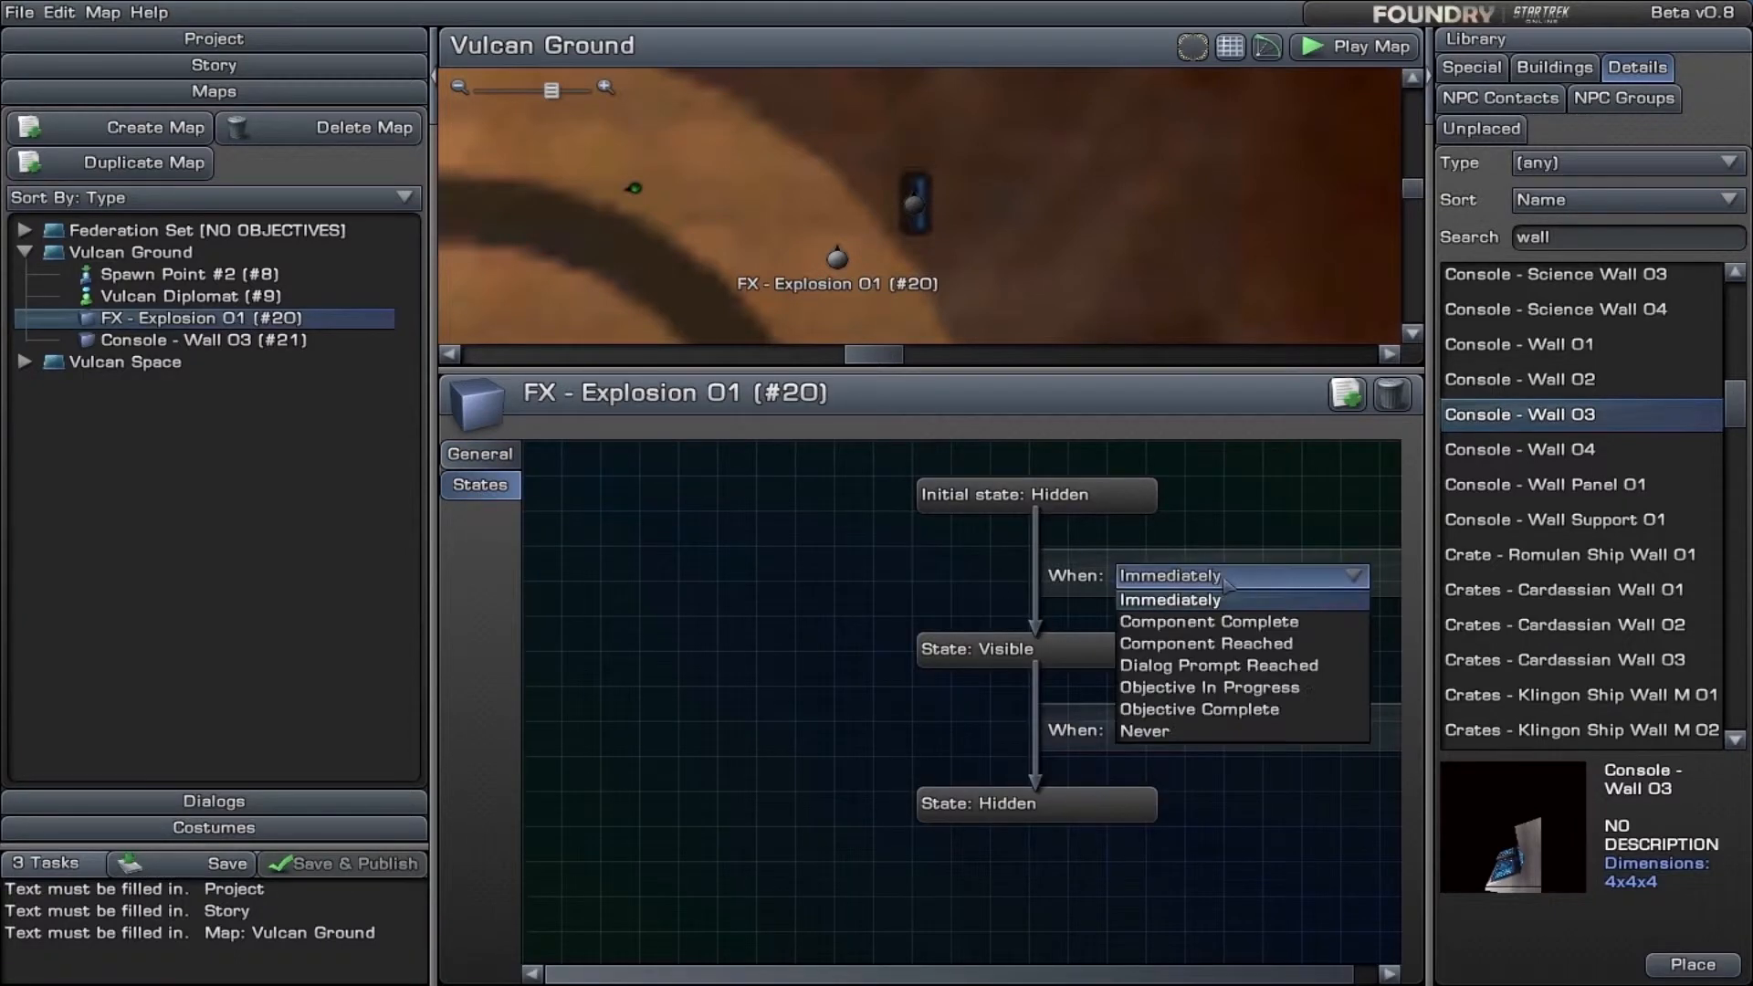
pyautogui.click(1253, 625)
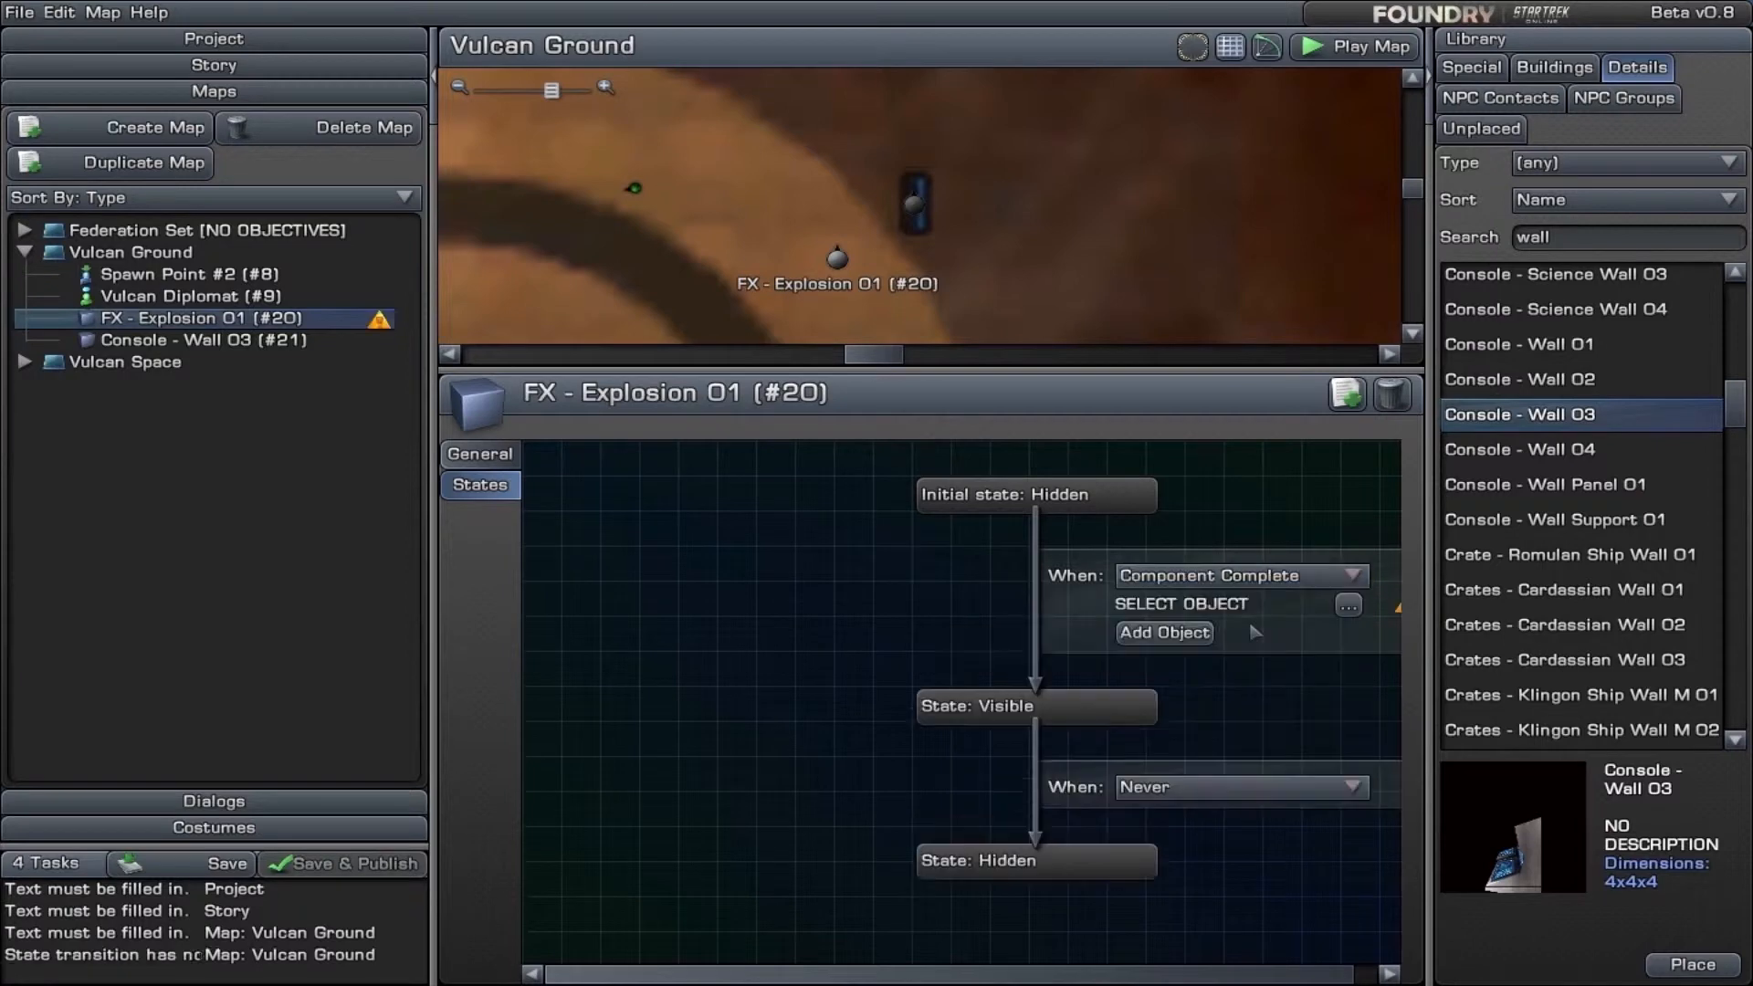
pyautogui.click(1349, 607)
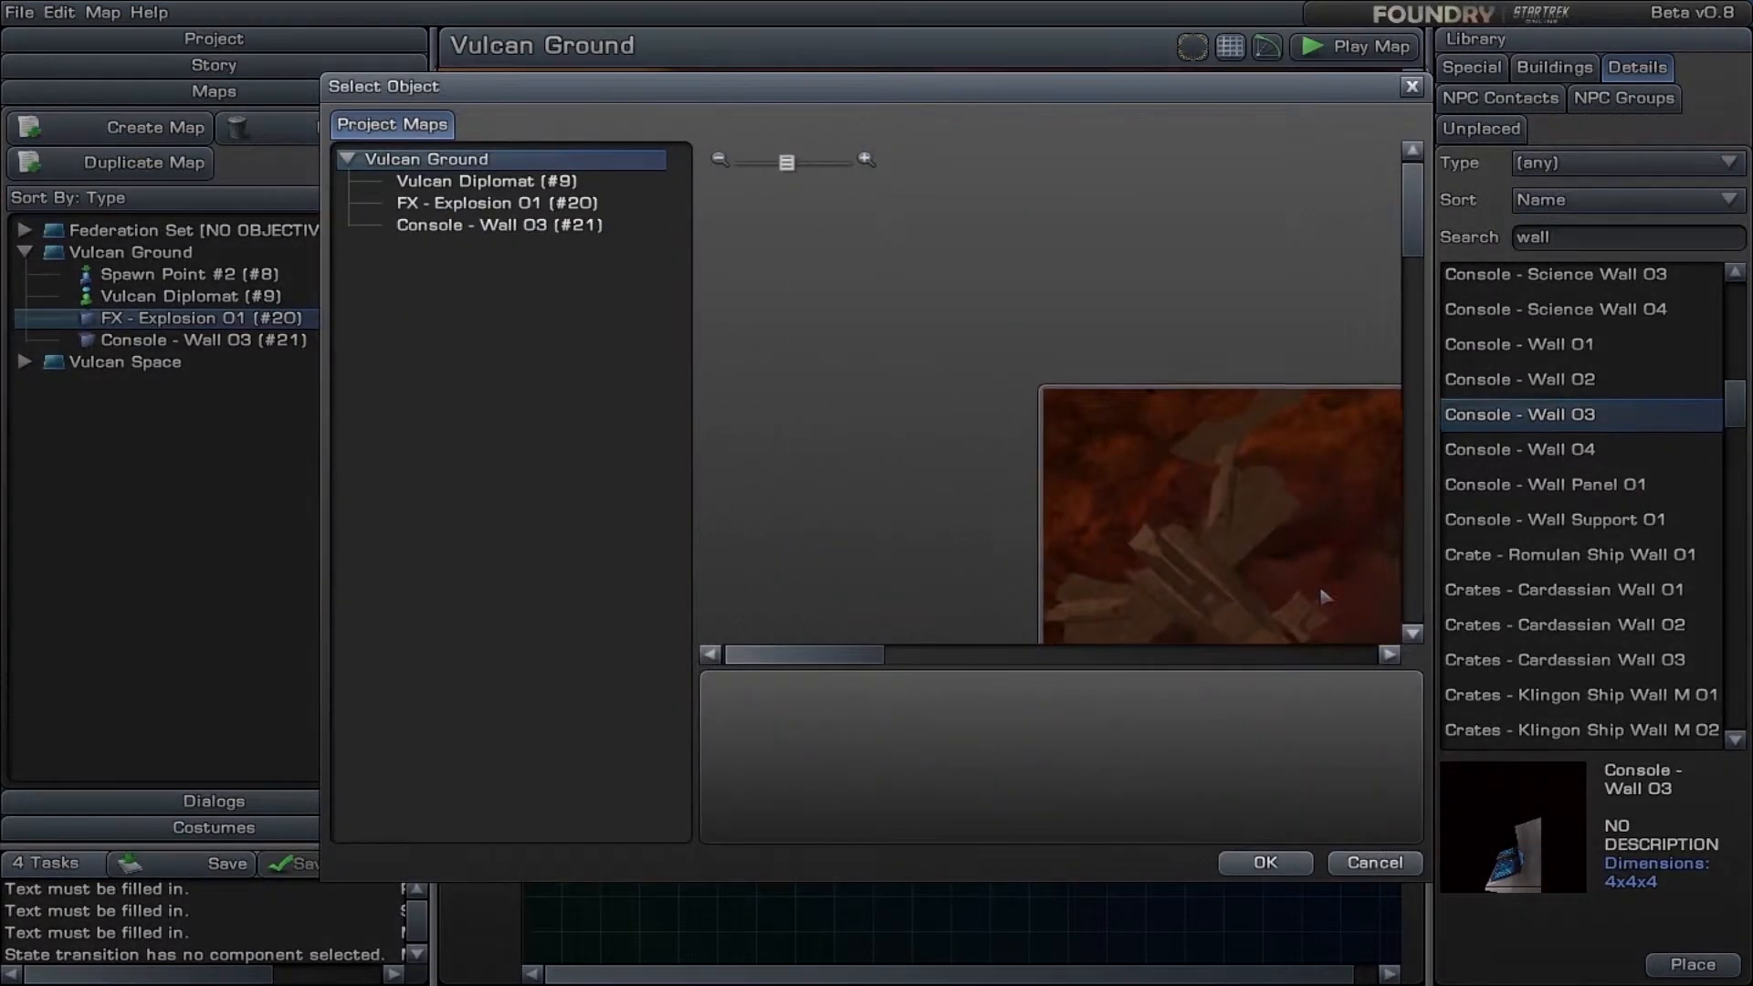
pyautogui.click(505, 229)
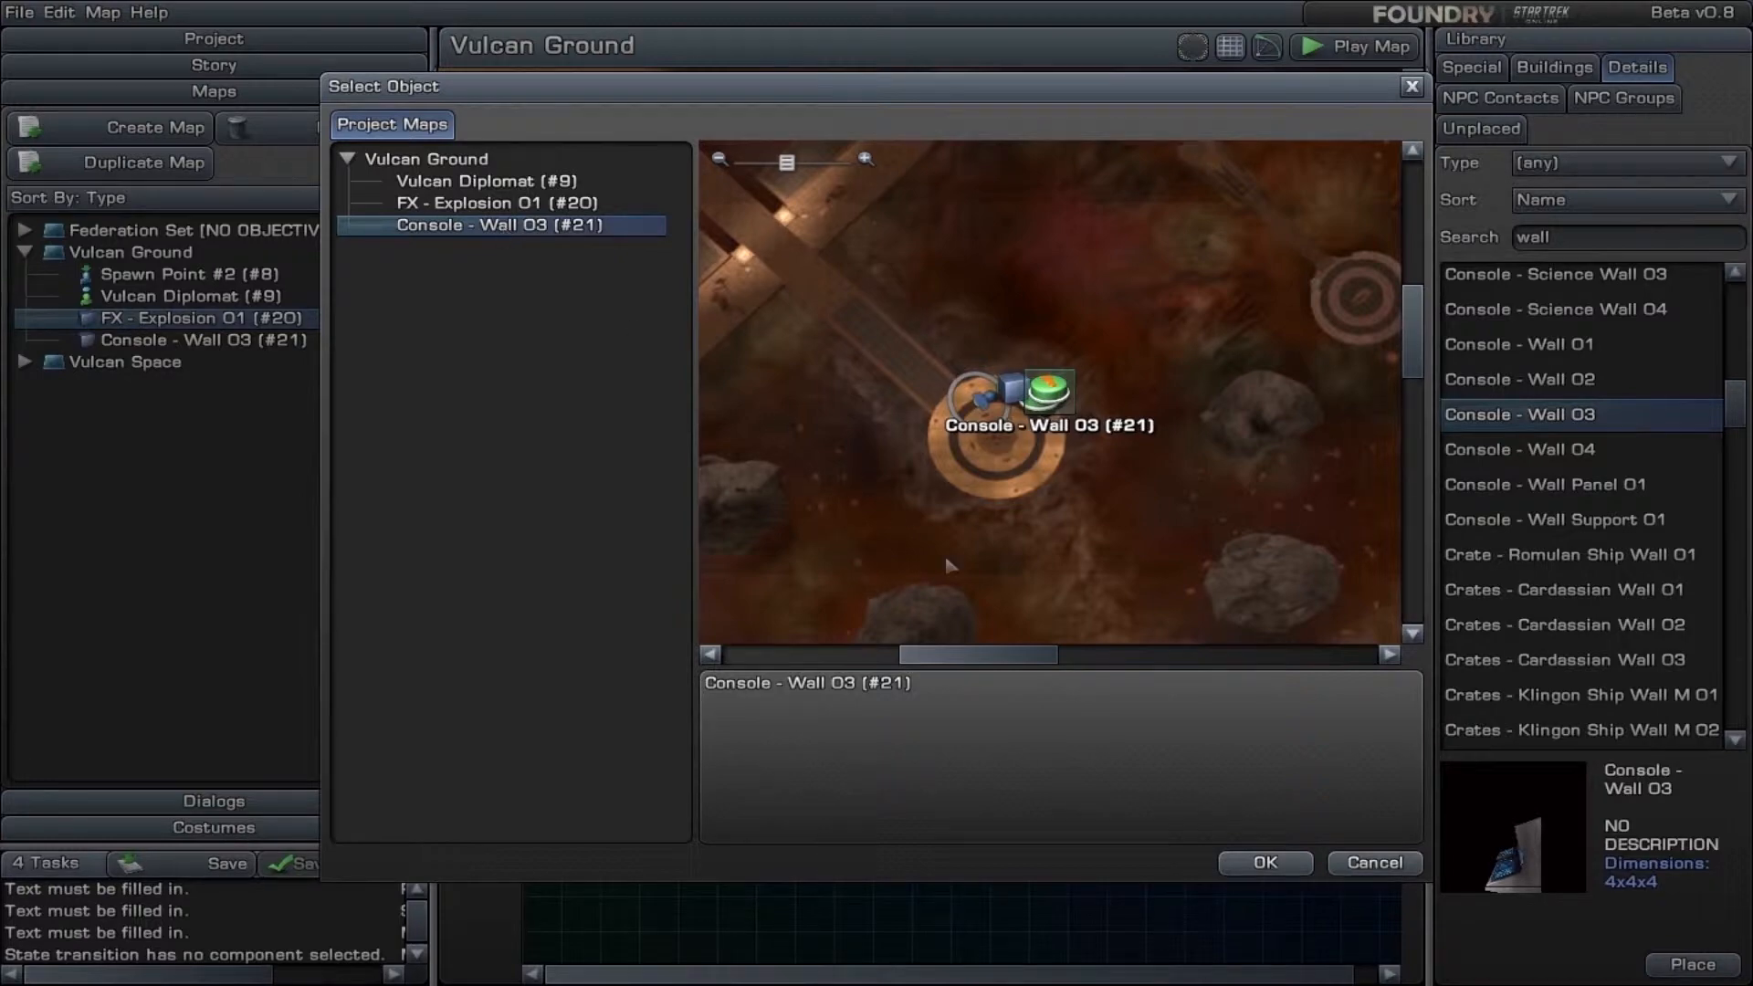
pyautogui.click(1267, 864)
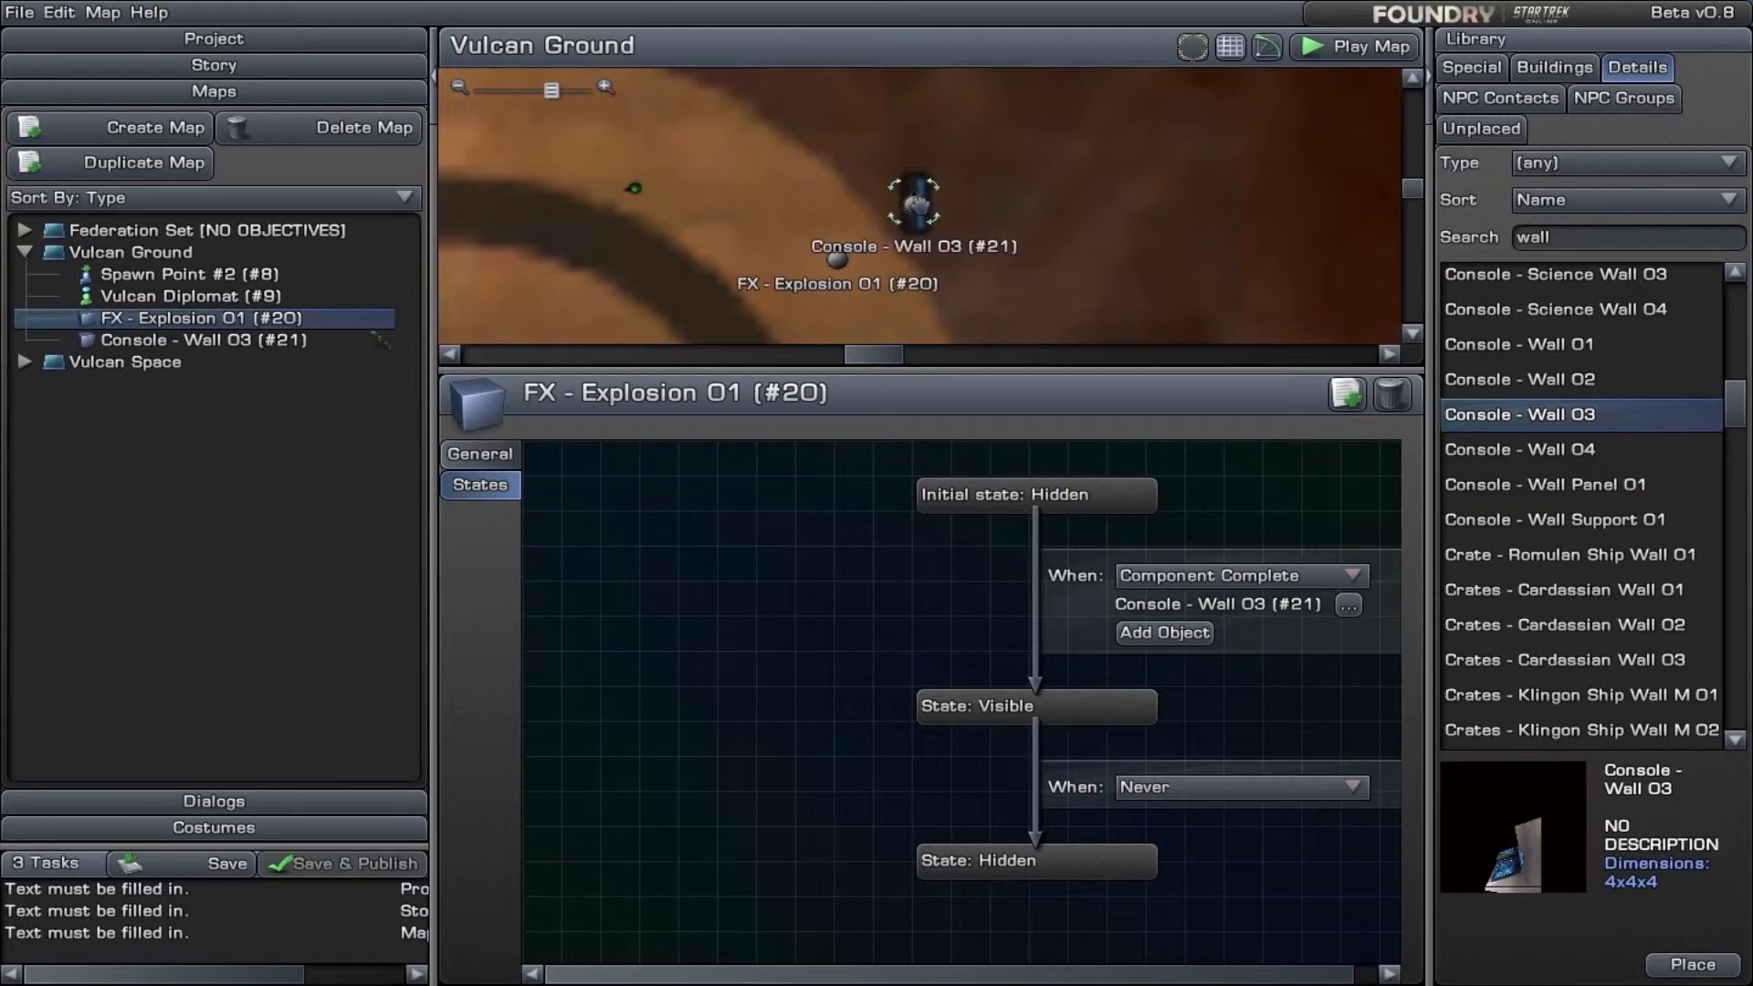
# - Check the story flow down to the Vulcan Ground map's objectives, and return to the map
pyautogui.click(247, 66)
pyautogui.moveTo(1413, 270); pyautogui.dragTo(1418, 437)
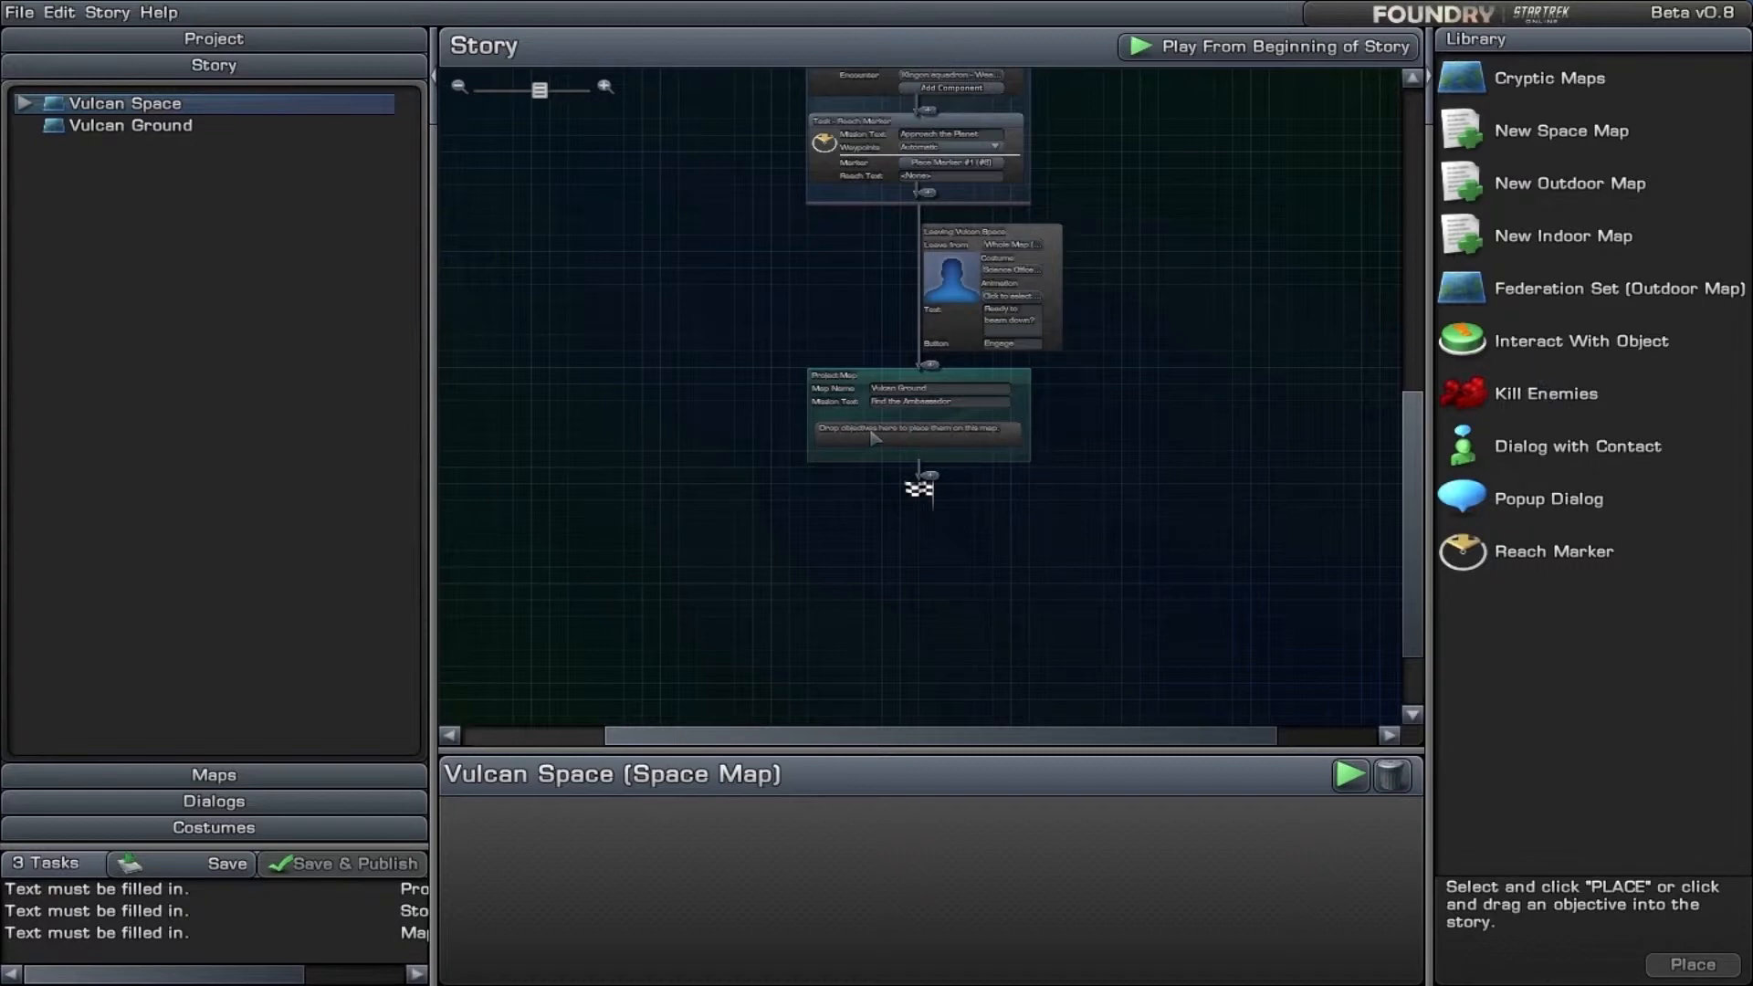
pyautogui.click(236, 774)
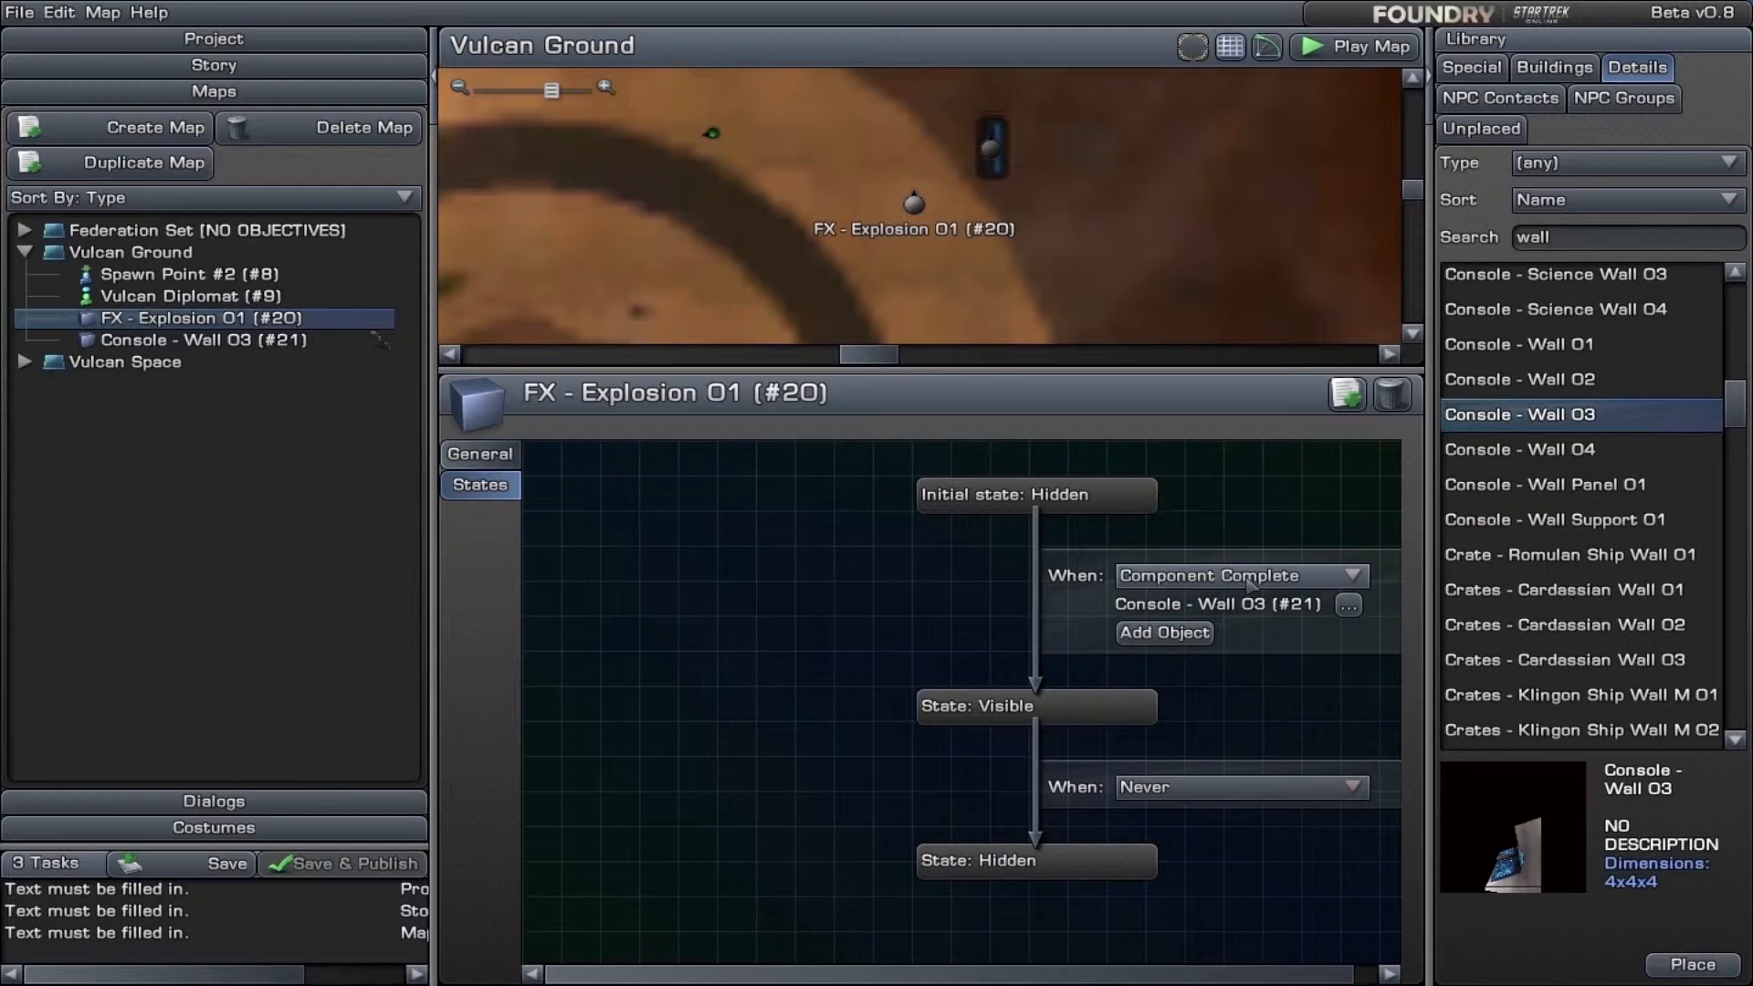
# - Try Component Reached as the explosion's trigger for becoming visible, and switch the trigger to Dialog Prompt Reached
pyautogui.click(1251, 584)
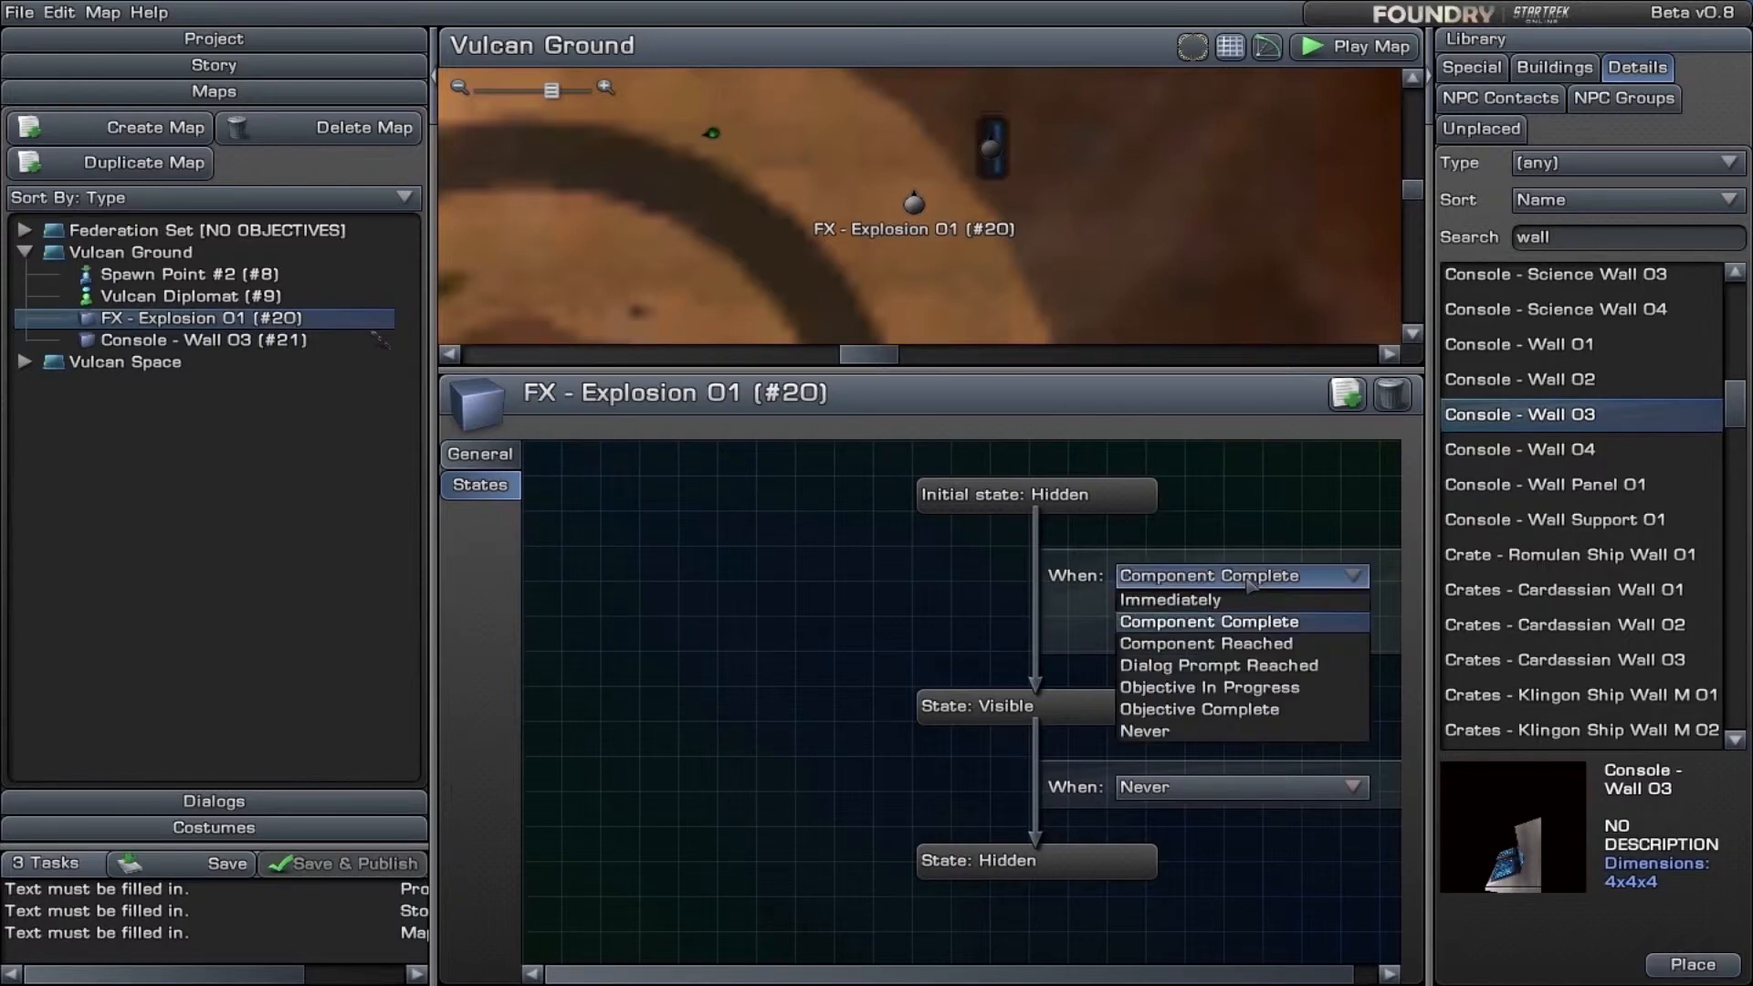
pyautogui.click(1240, 645)
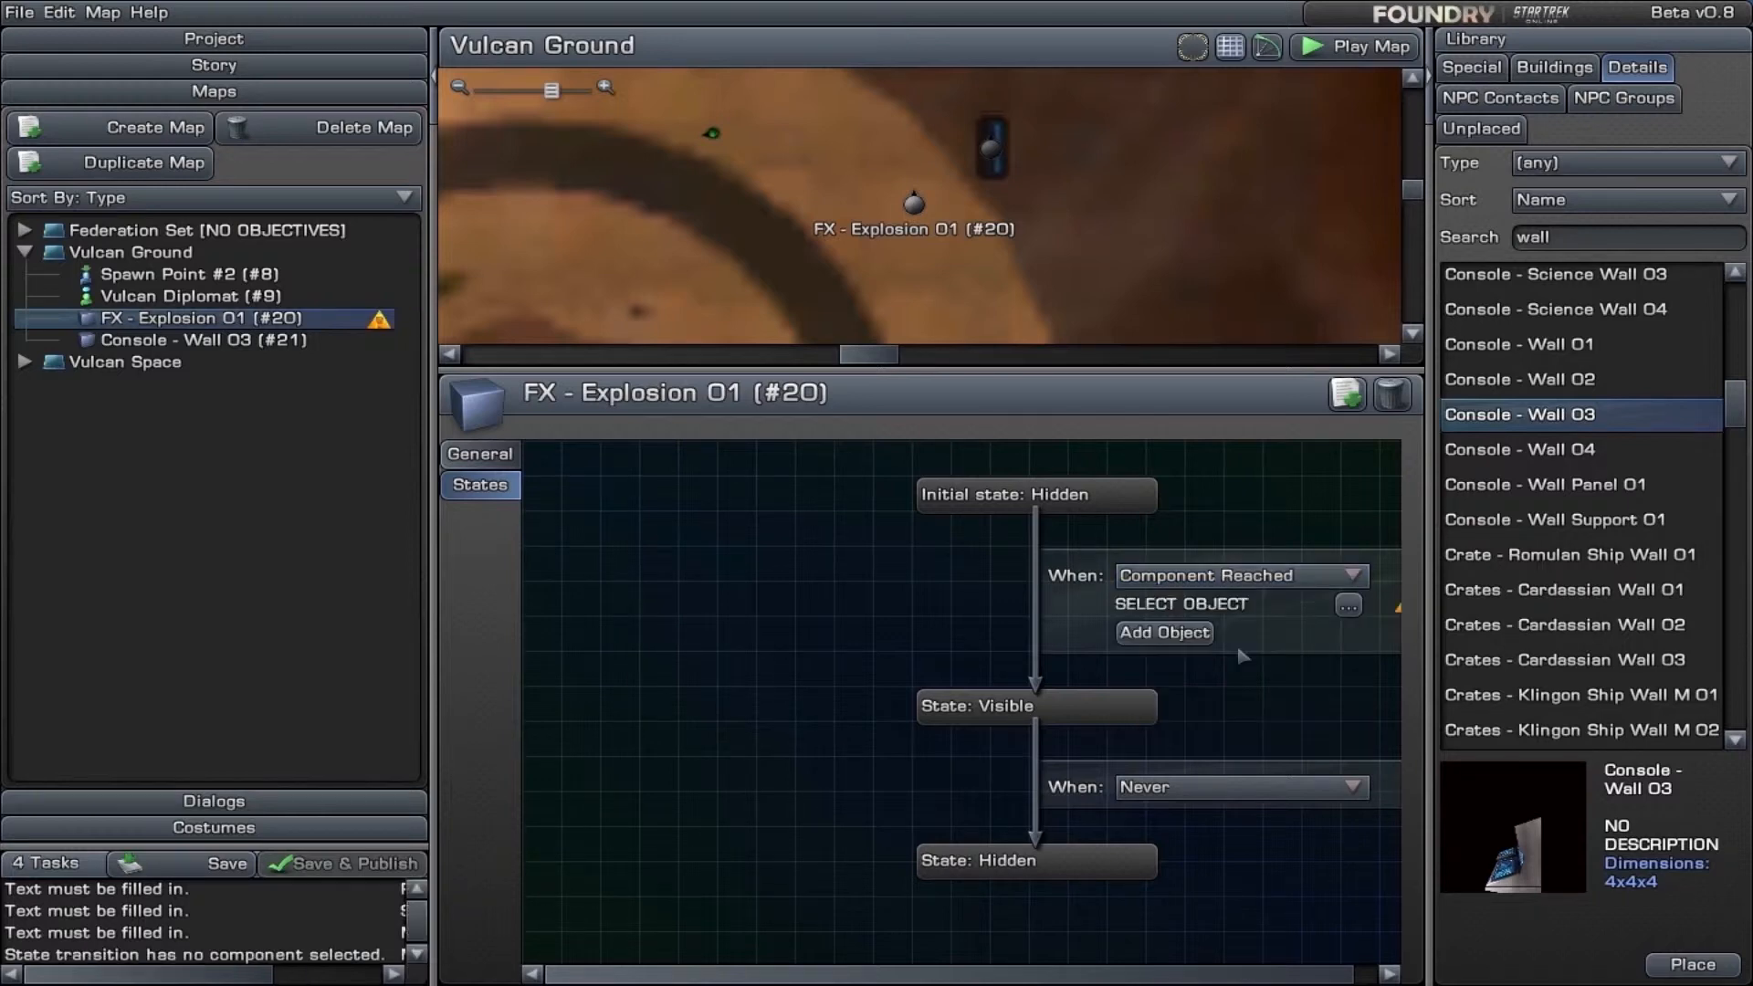
pyautogui.click(1351, 607)
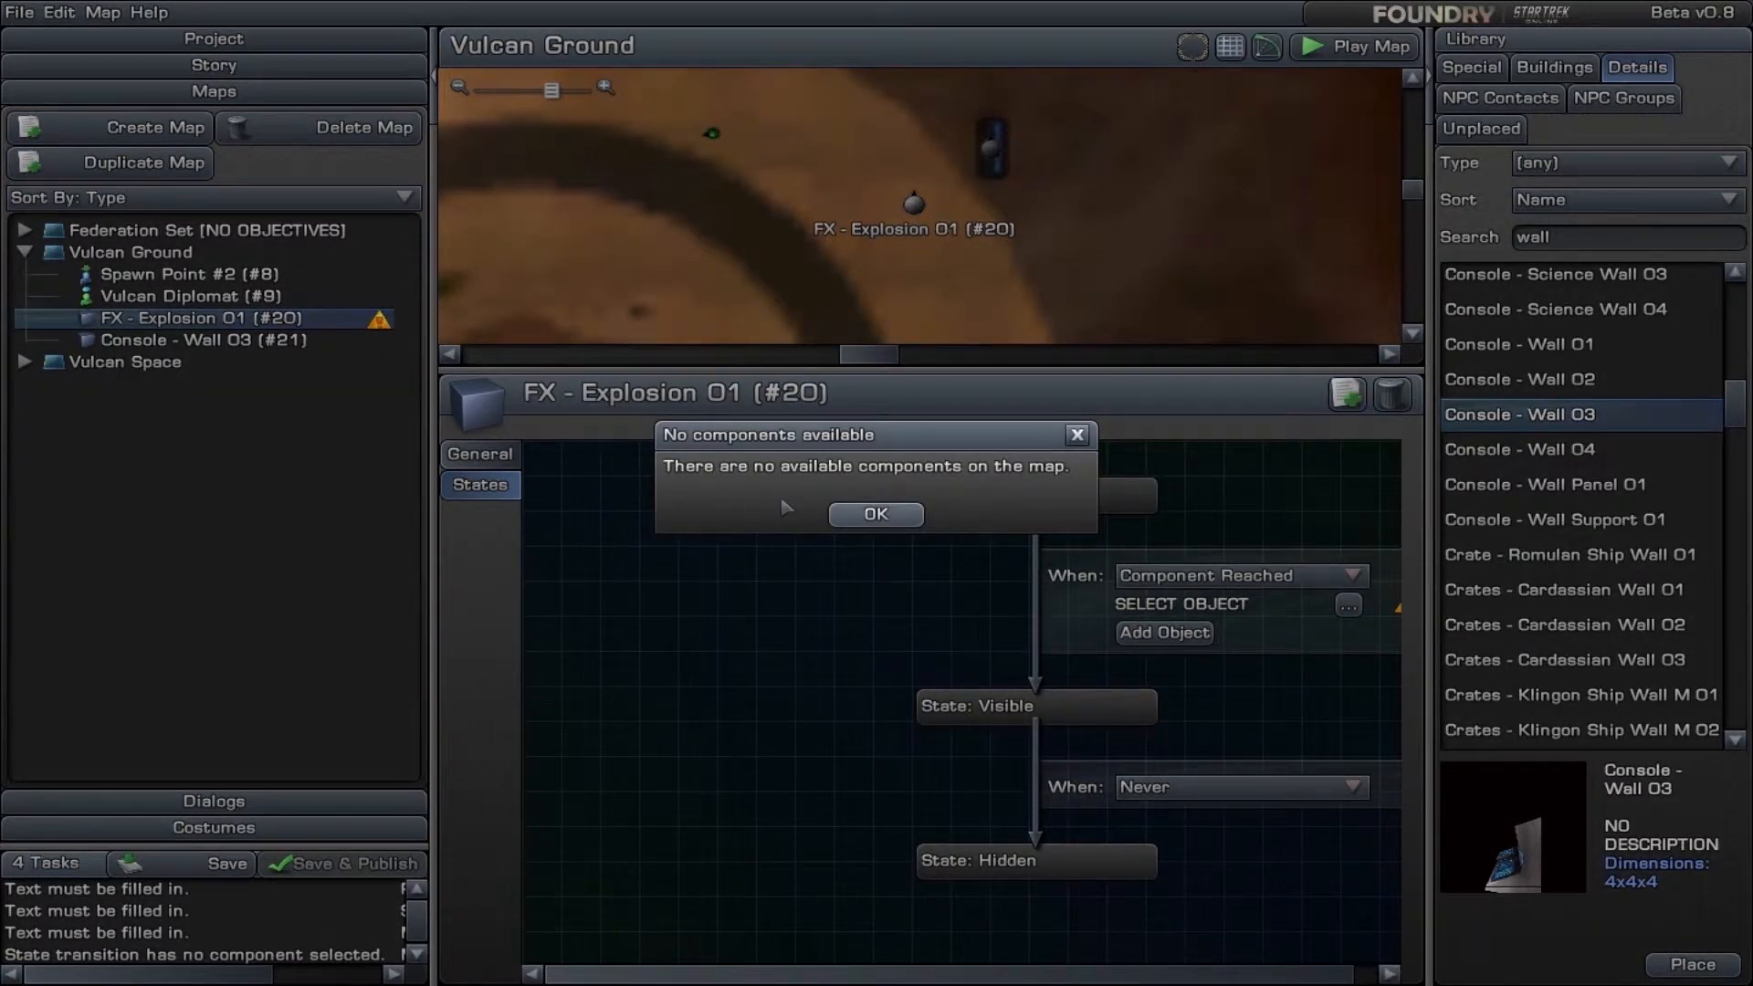
pyautogui.click(874, 515)
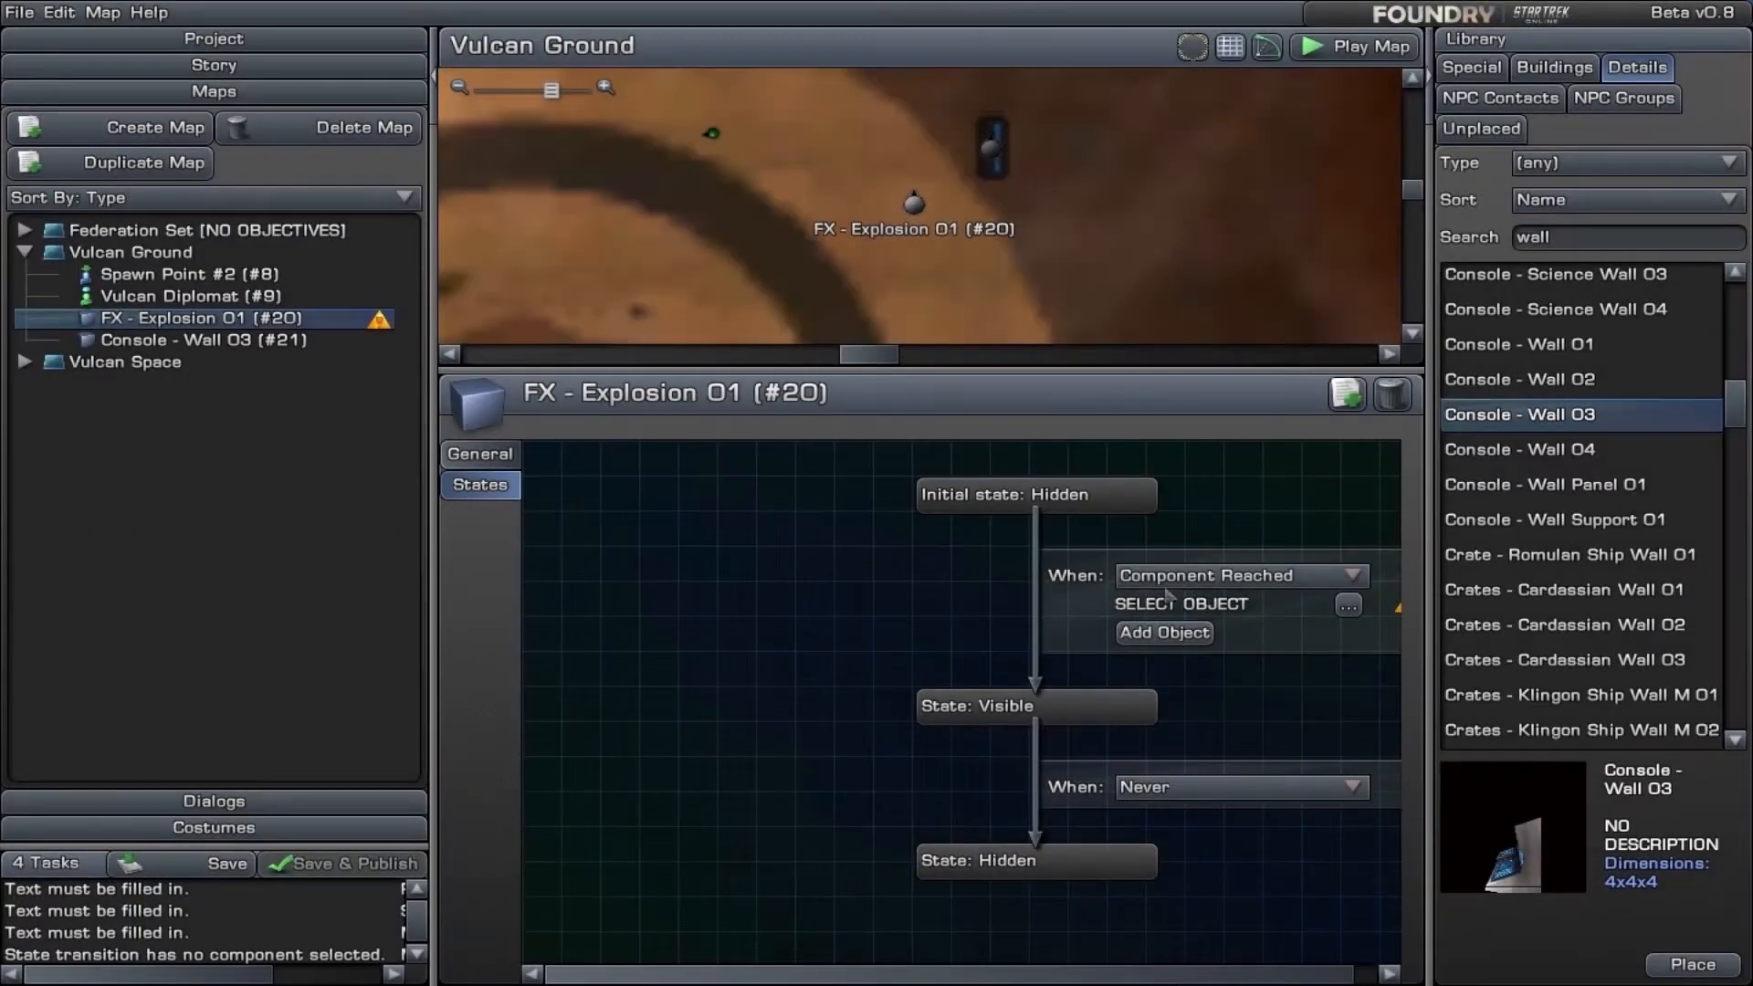
pyautogui.click(1214, 577)
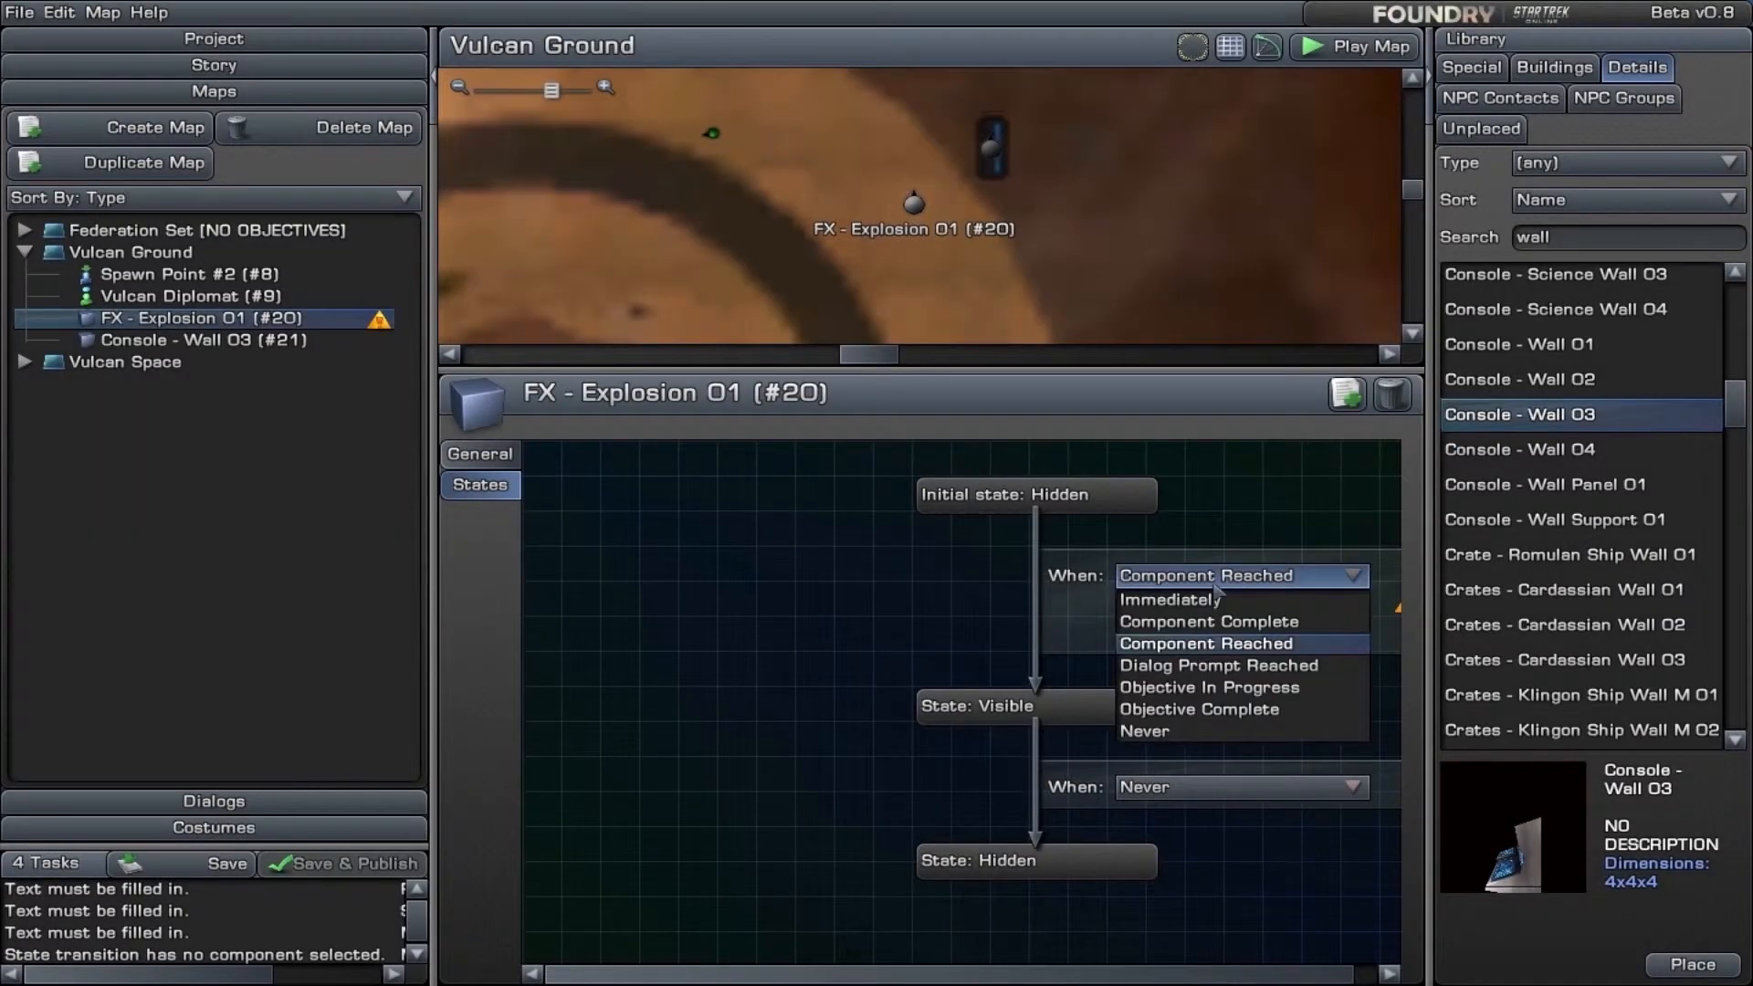
pyautogui.click(1232, 667)
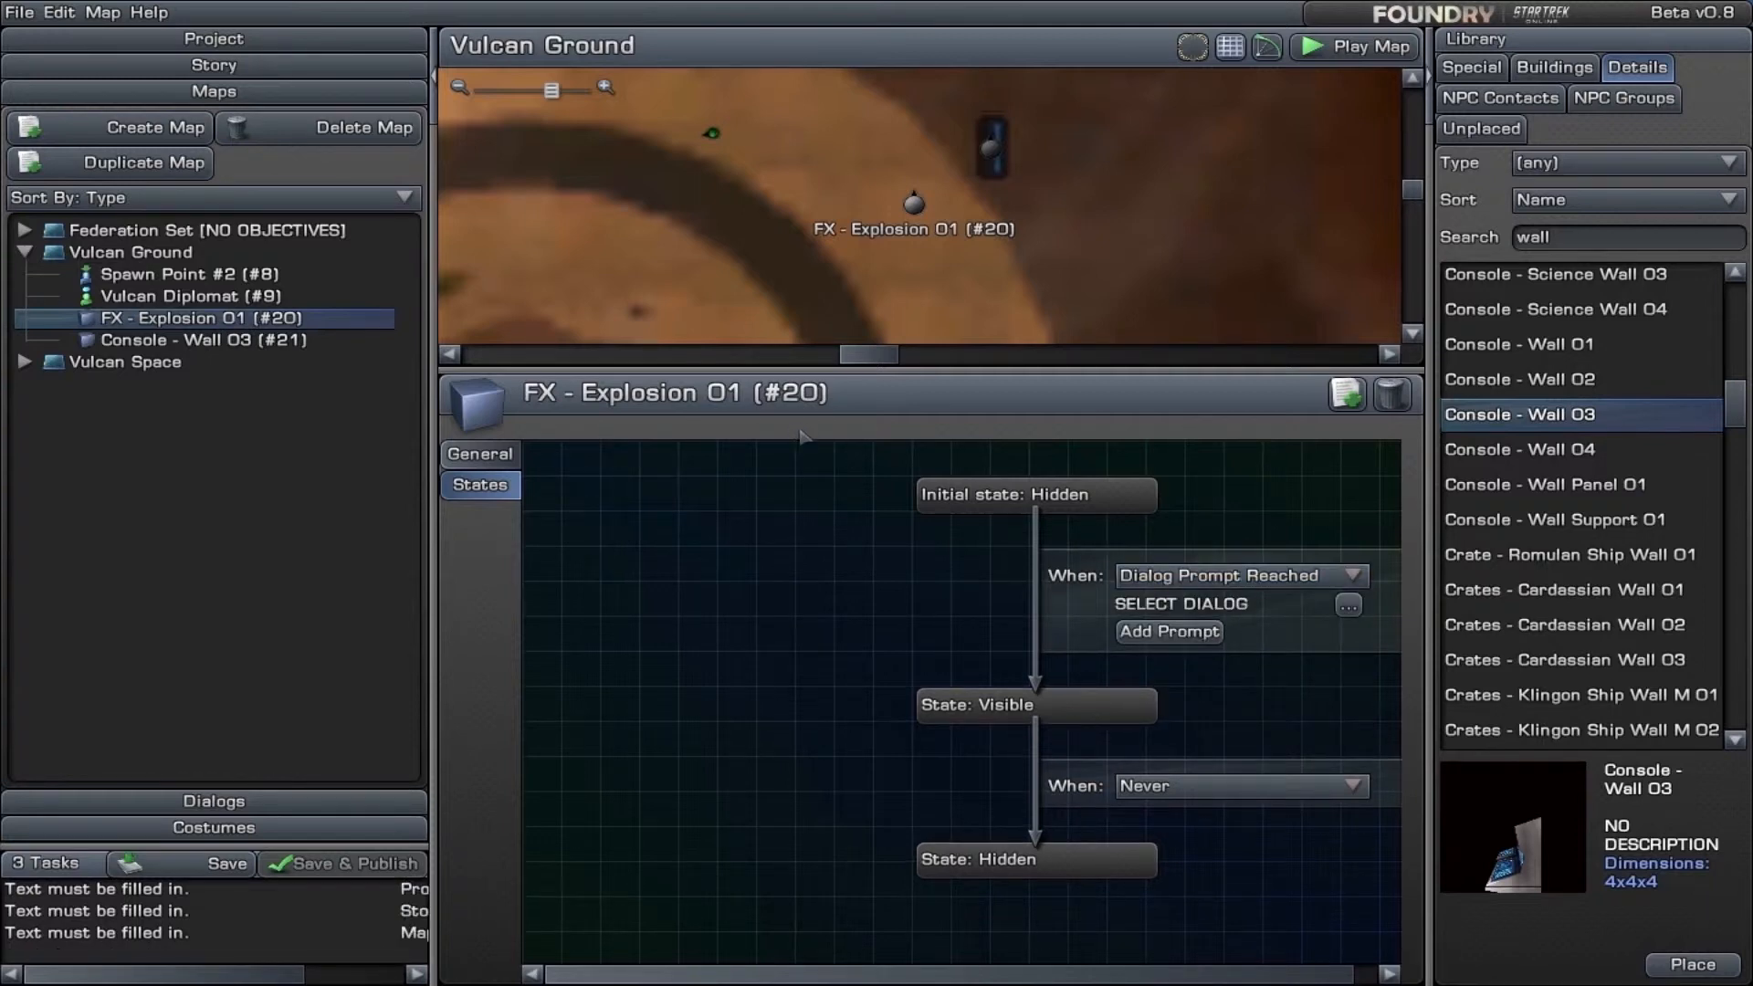
# - Add a Dialog with Contact task to the Vulcan Ground map in the story, with "Hi" as its dialog text
pyautogui.click(261, 70)
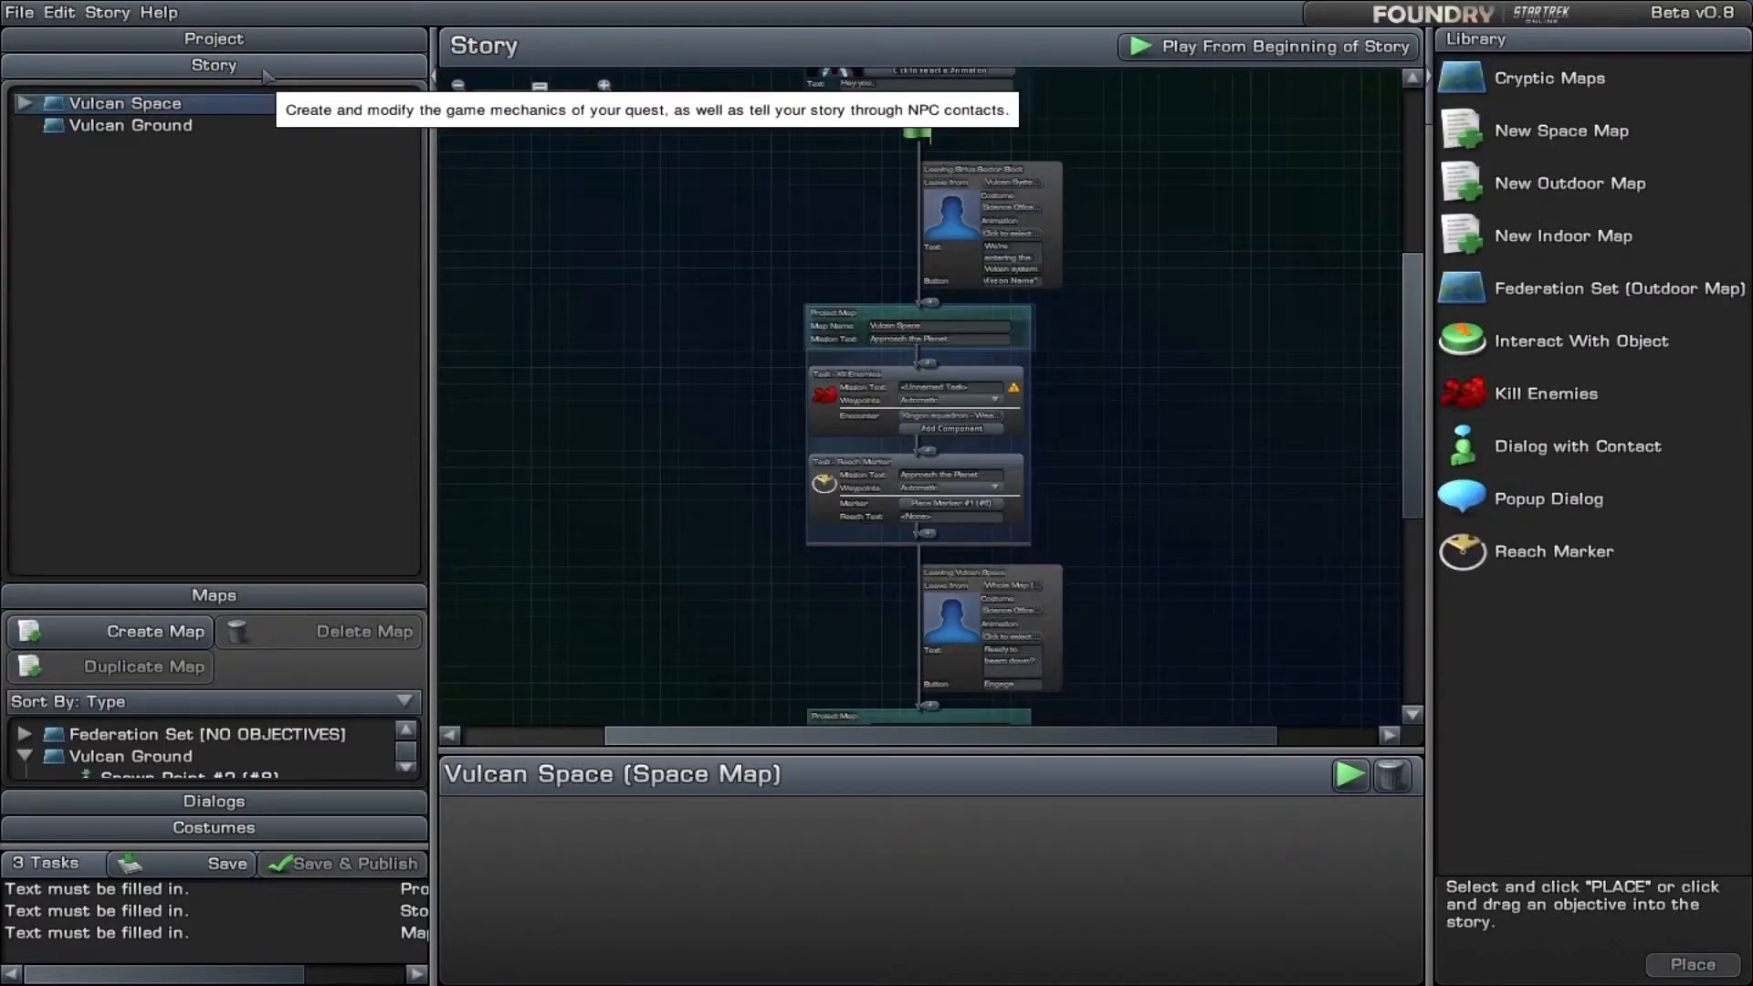
pyautogui.moveTo(1414, 385); pyautogui.dragTo(1414, 579)
pyautogui.moveTo(1526, 443); pyautogui.dragTo(902, 377)
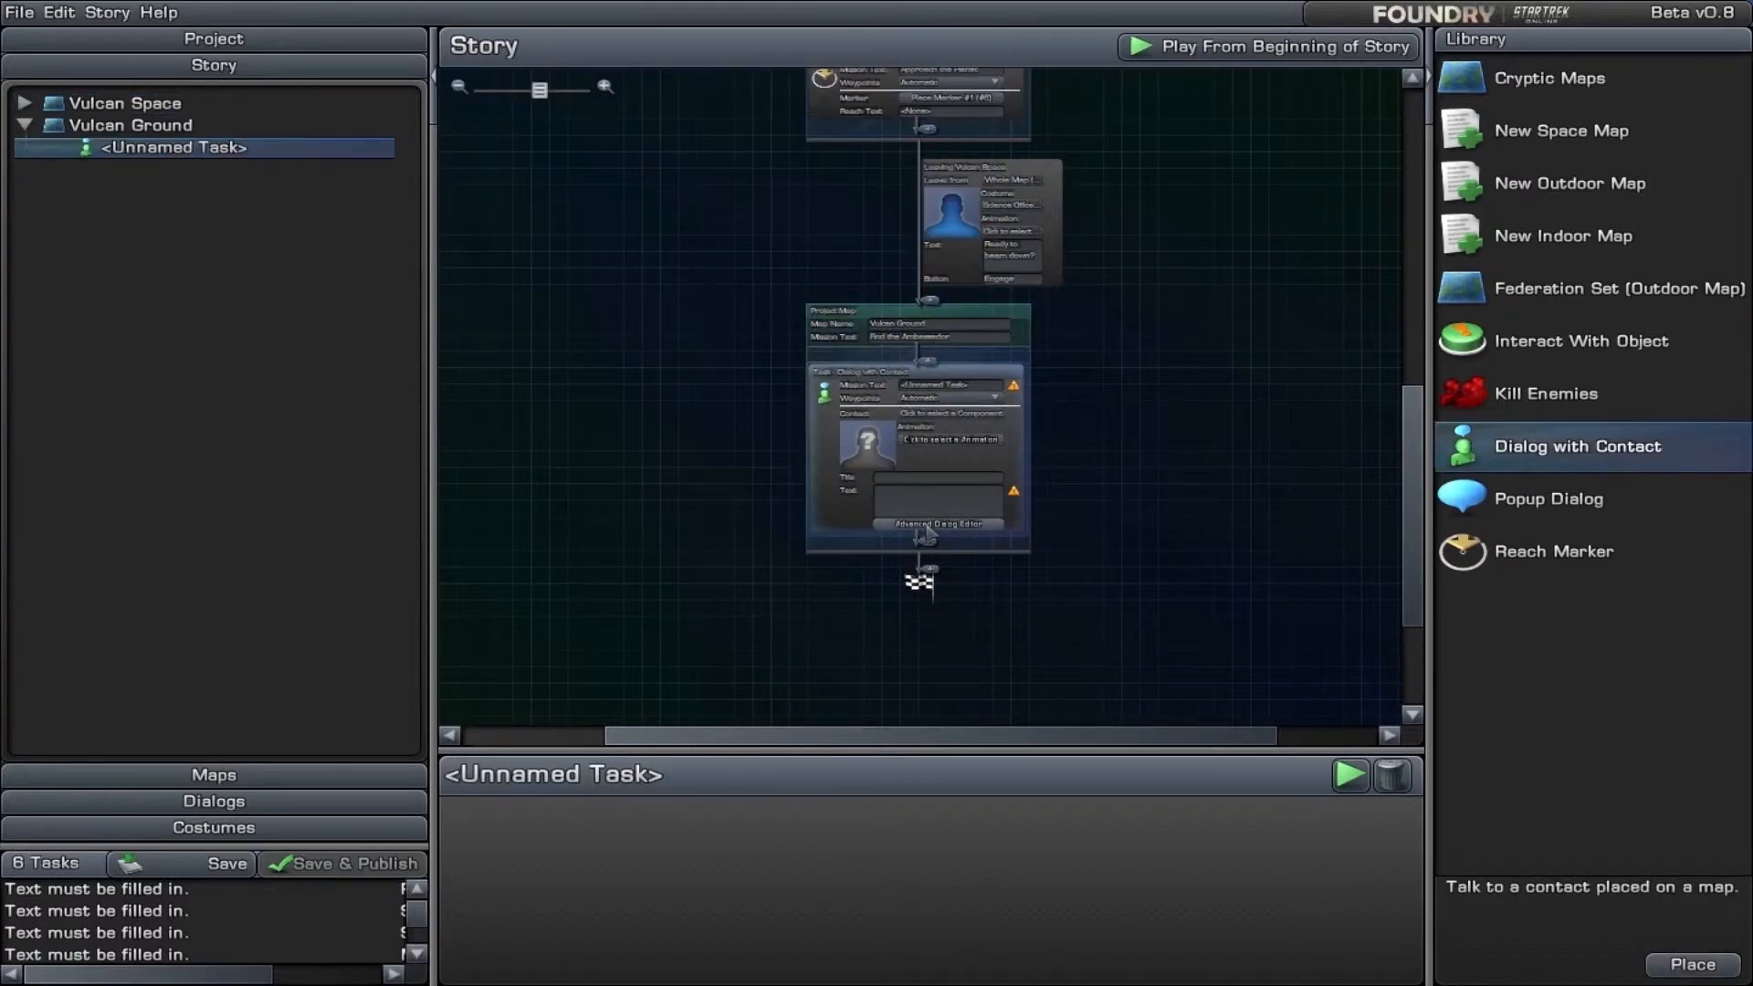
pyautogui.click(913, 496)
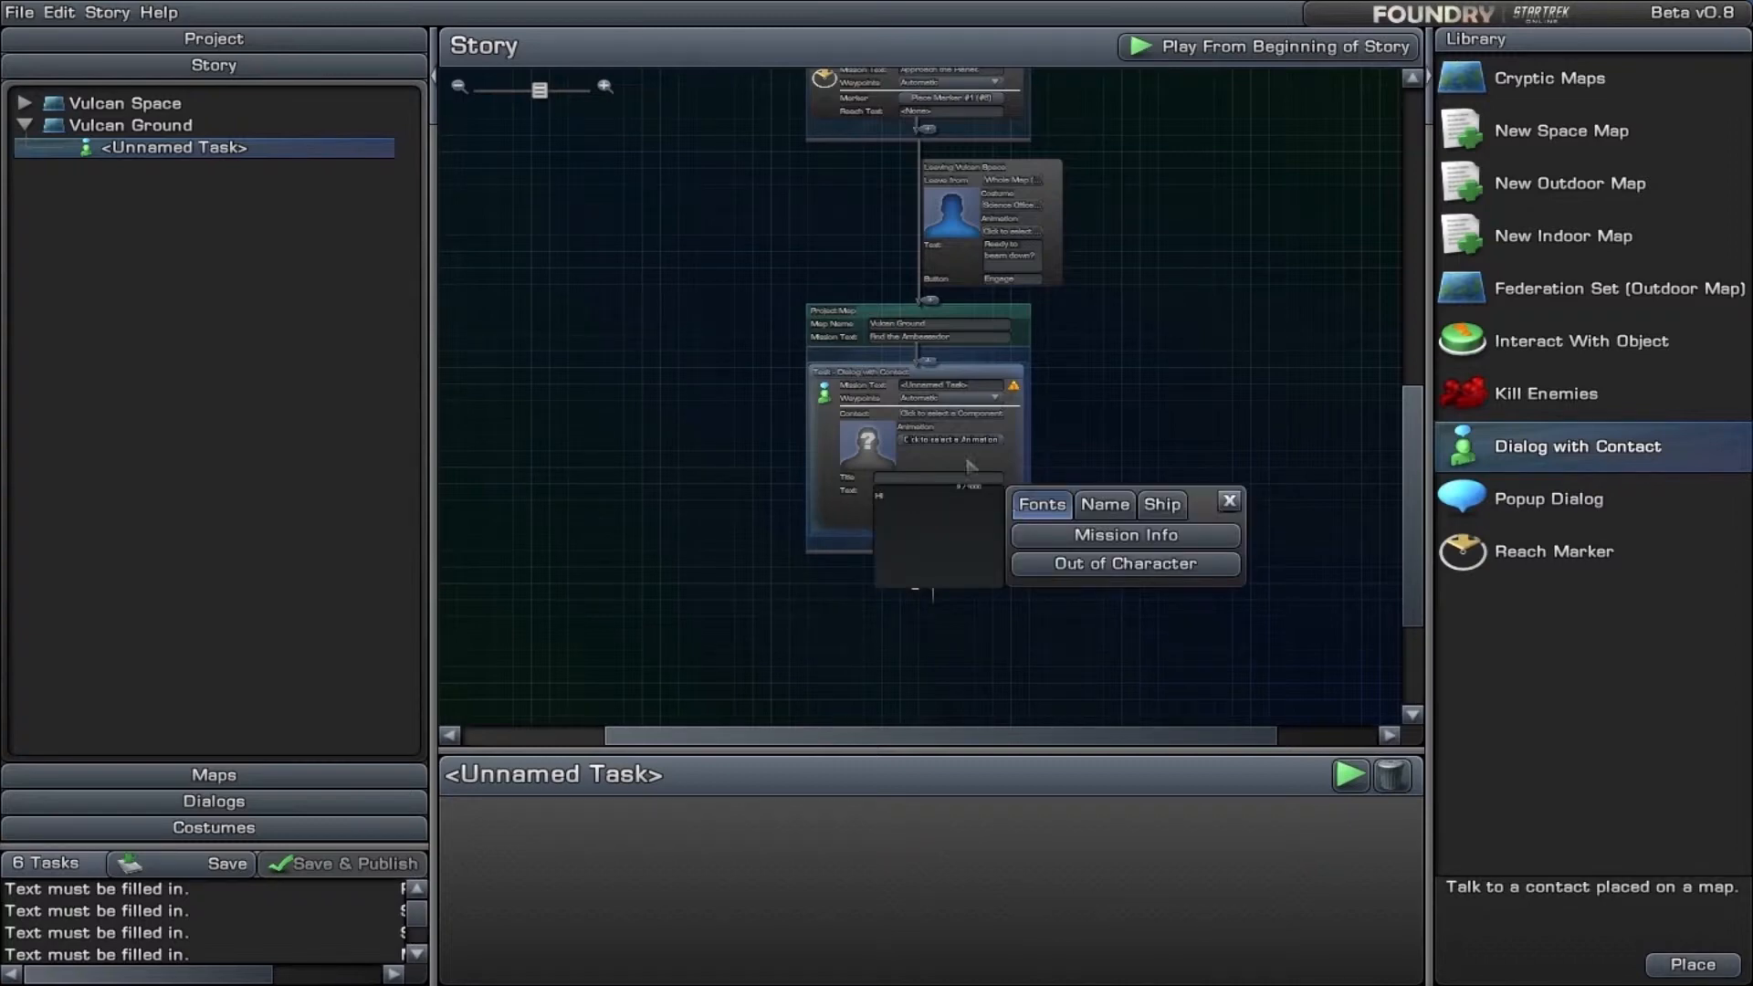
# - Try to choose a dialog for the Dialog Prompt Reached trigger that makes FX - Explosion 01 visible
pyautogui.click(255, 783)
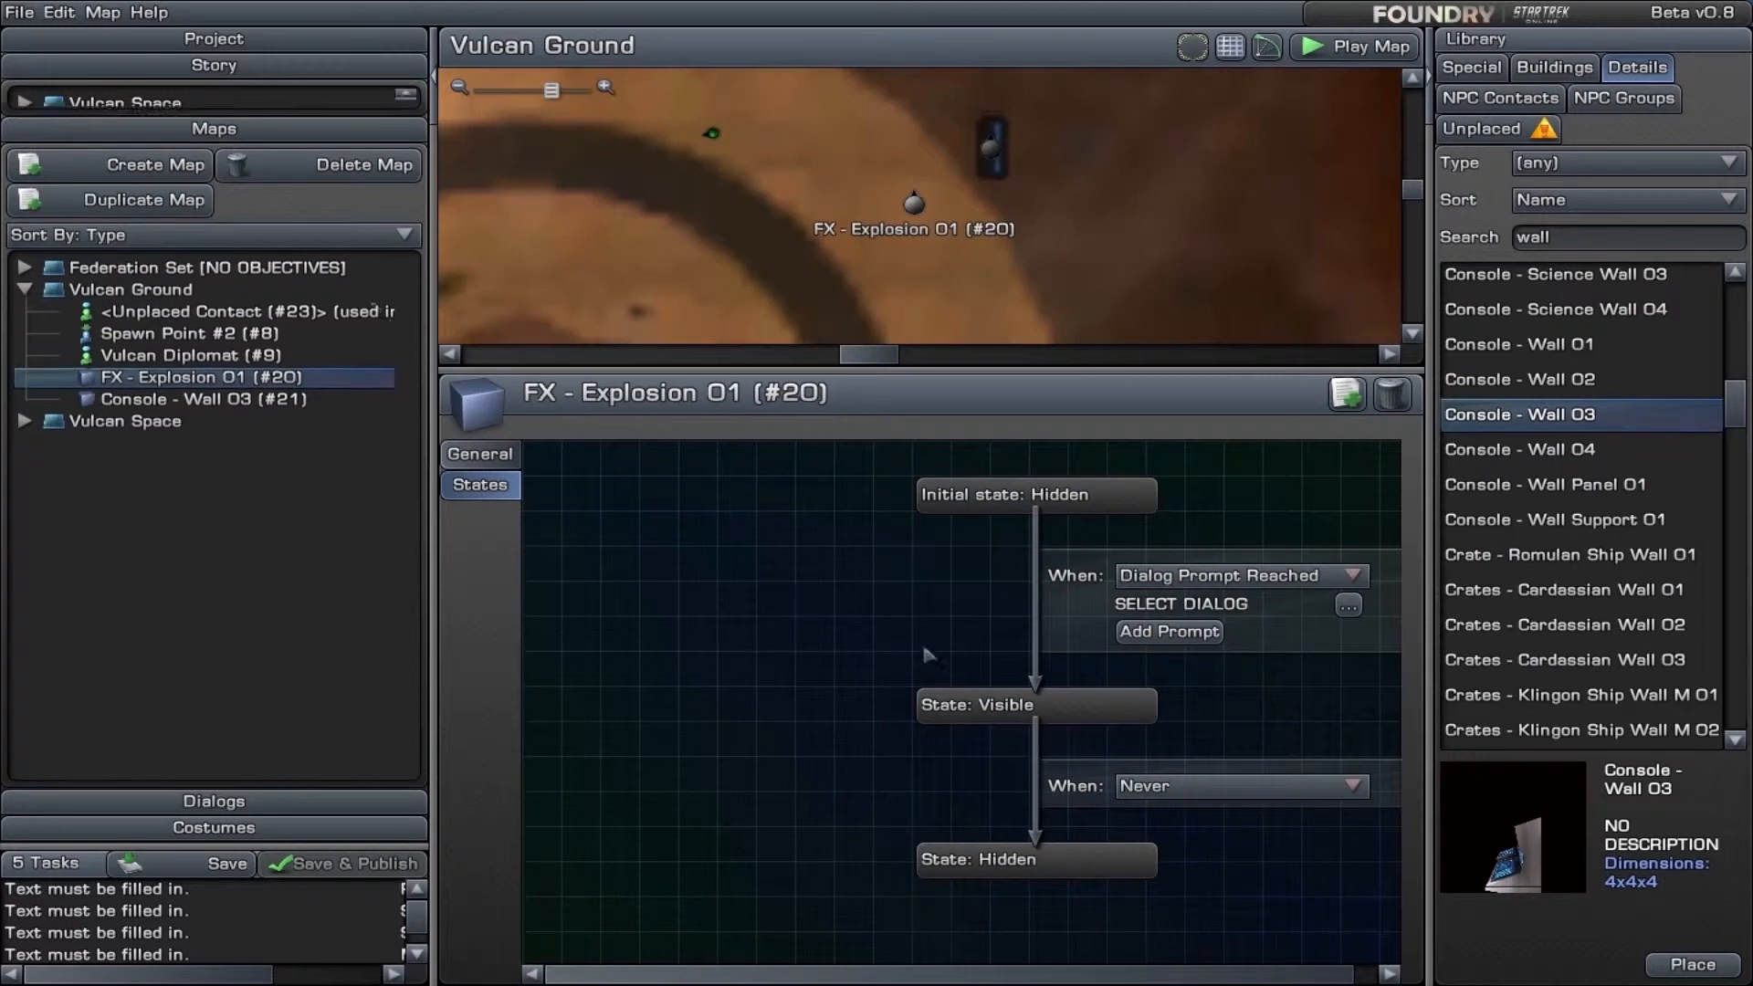
pyautogui.click(1290, 585)
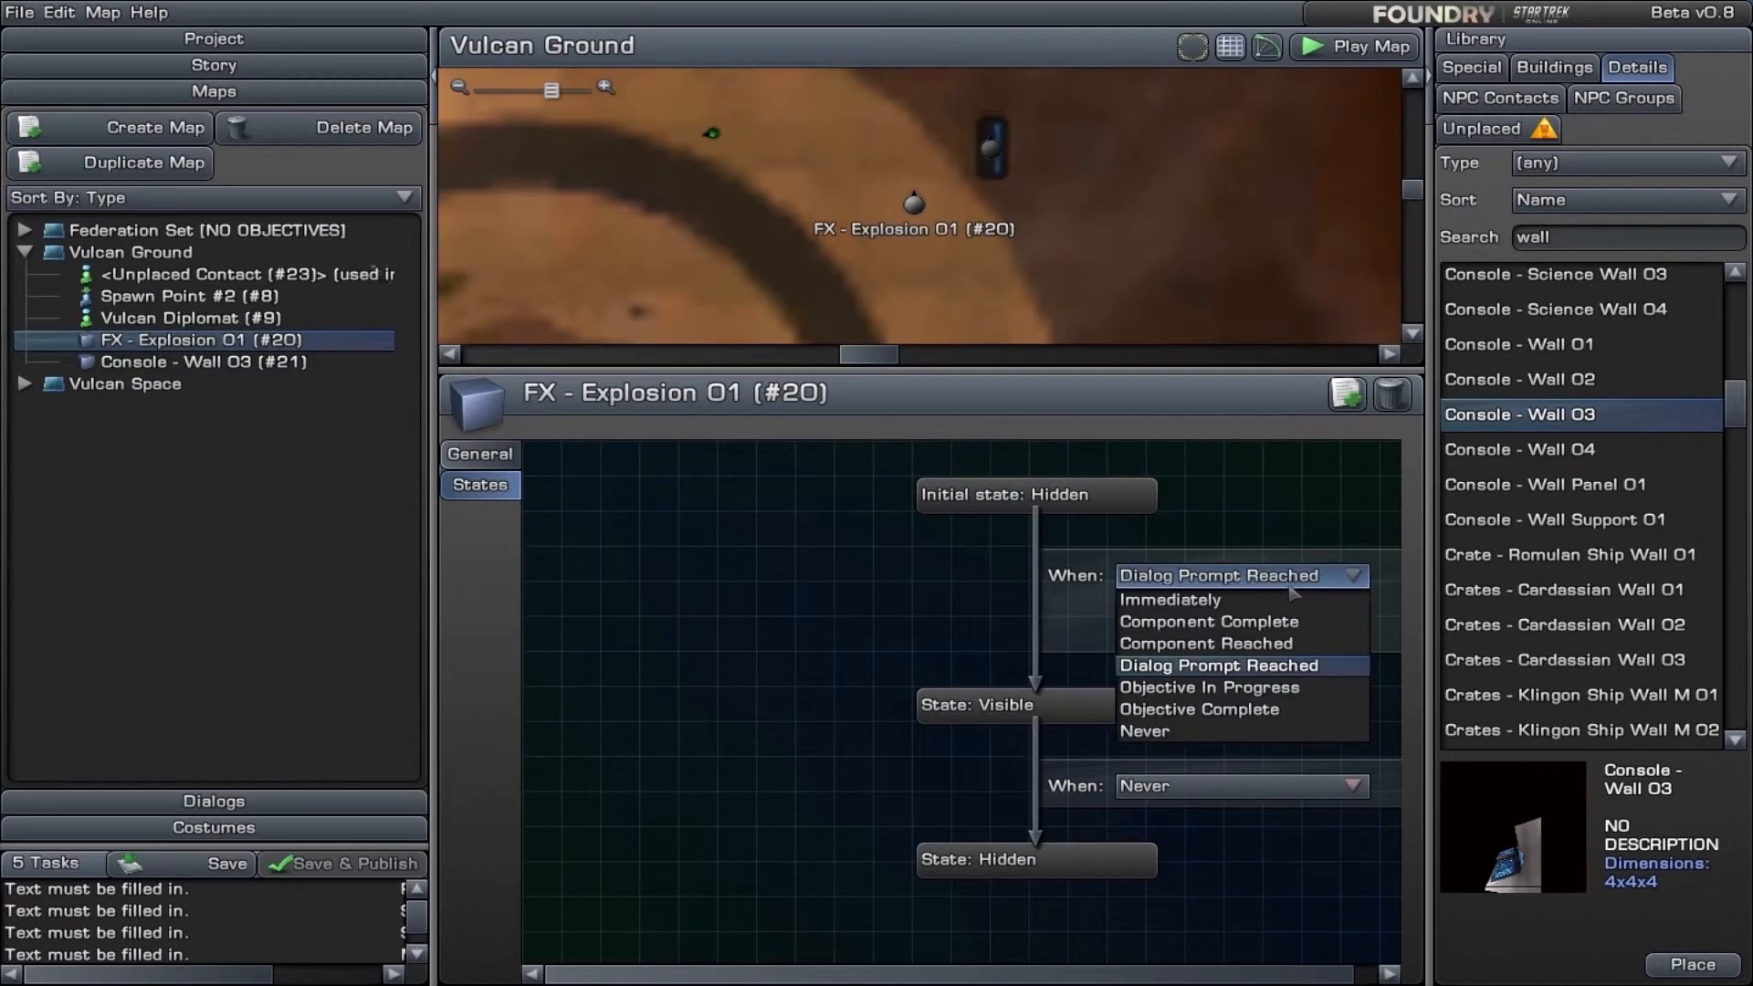
pyautogui.click(1247, 668)
pyautogui.click(1349, 608)
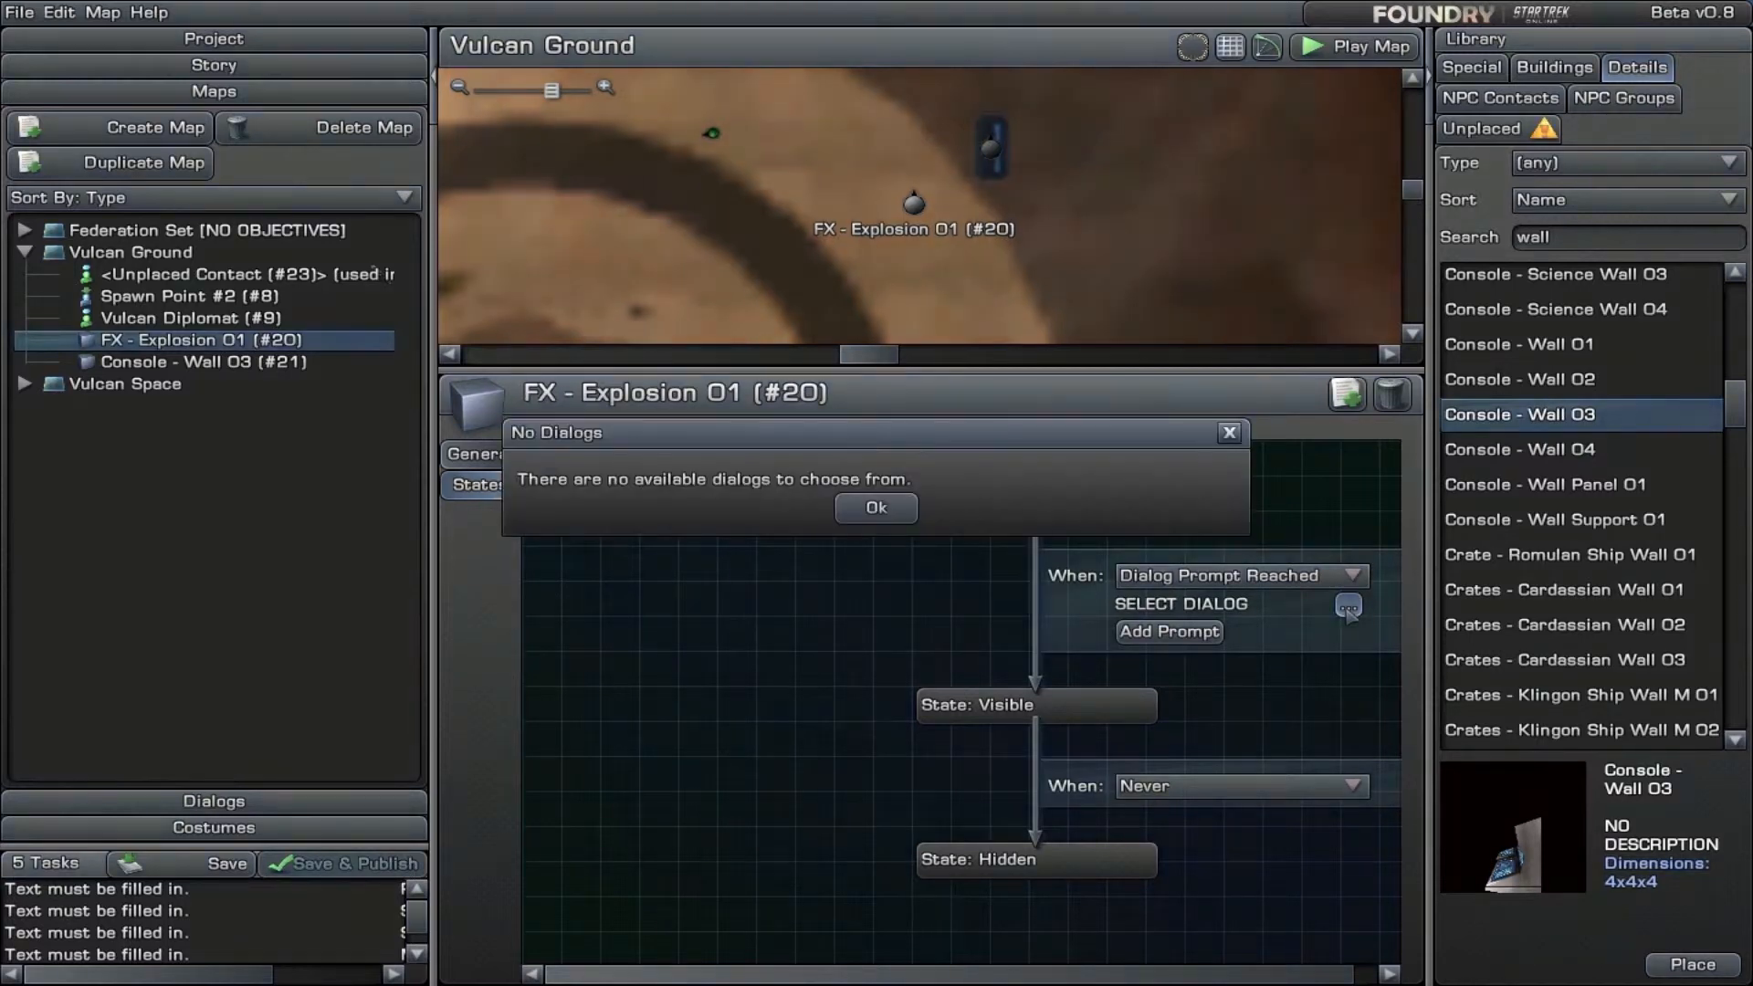
pyautogui.click(874, 509)
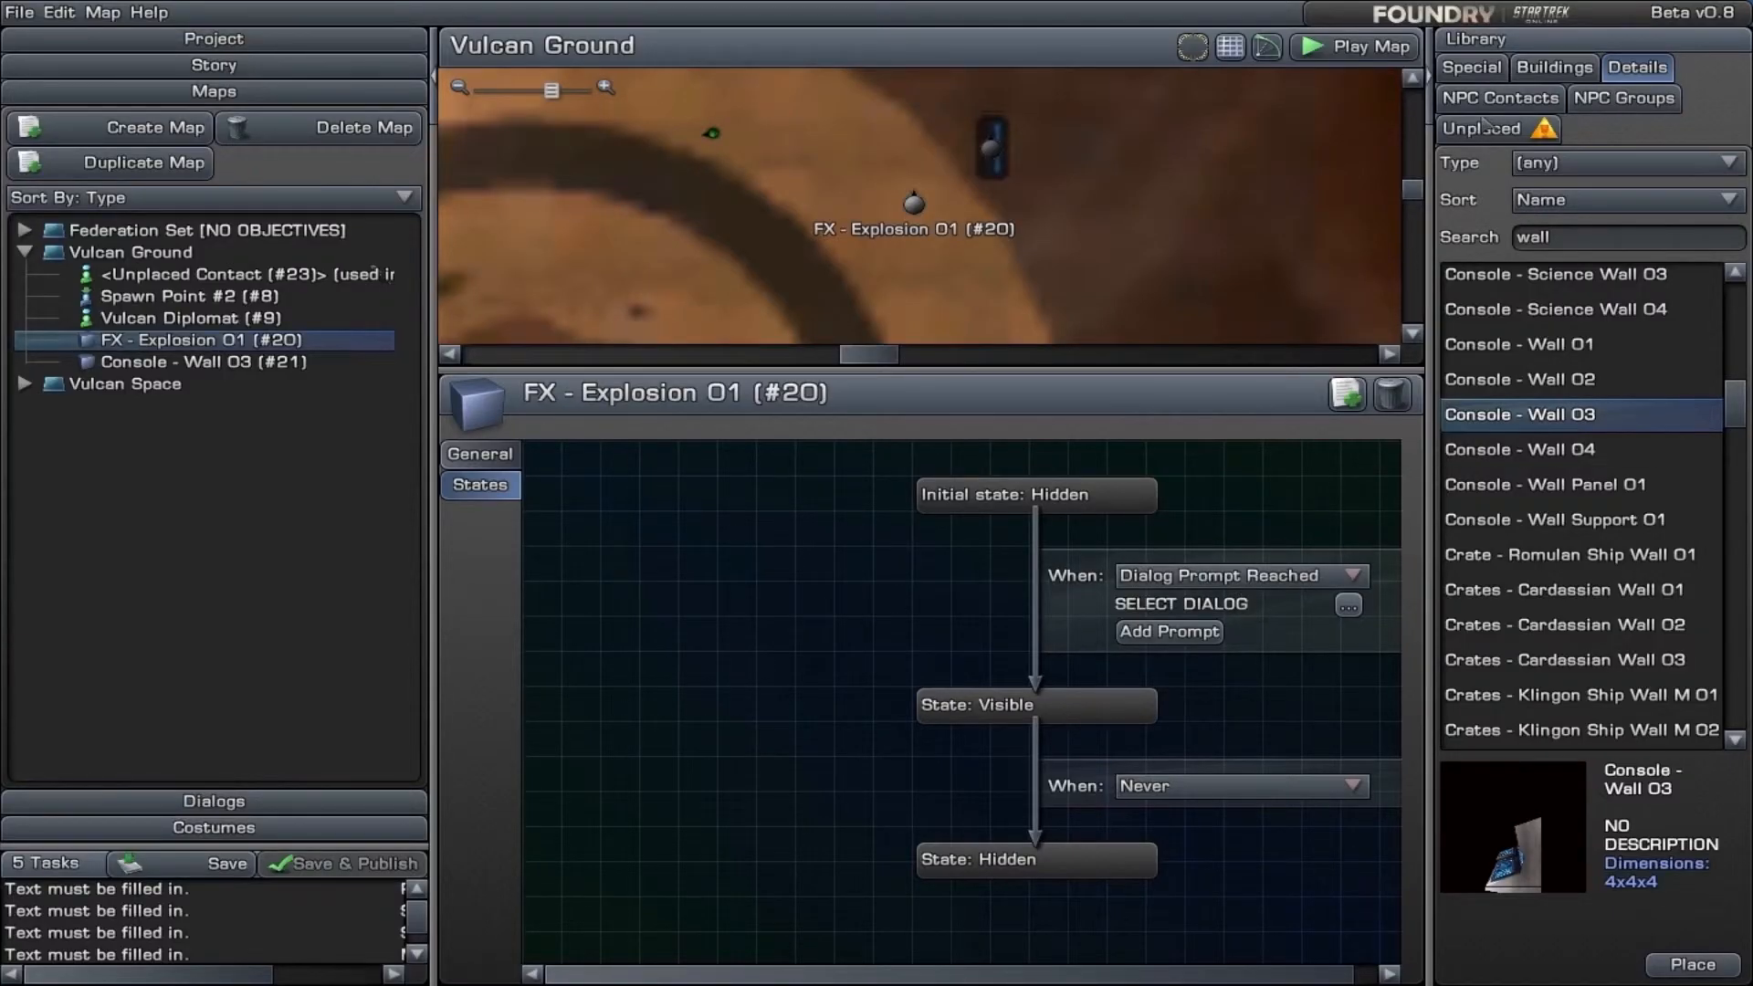
# - Place a Popup Dialog from the special objects on the Vulcan Ground map near the wall console, and remove it
pyautogui.click(1476, 70)
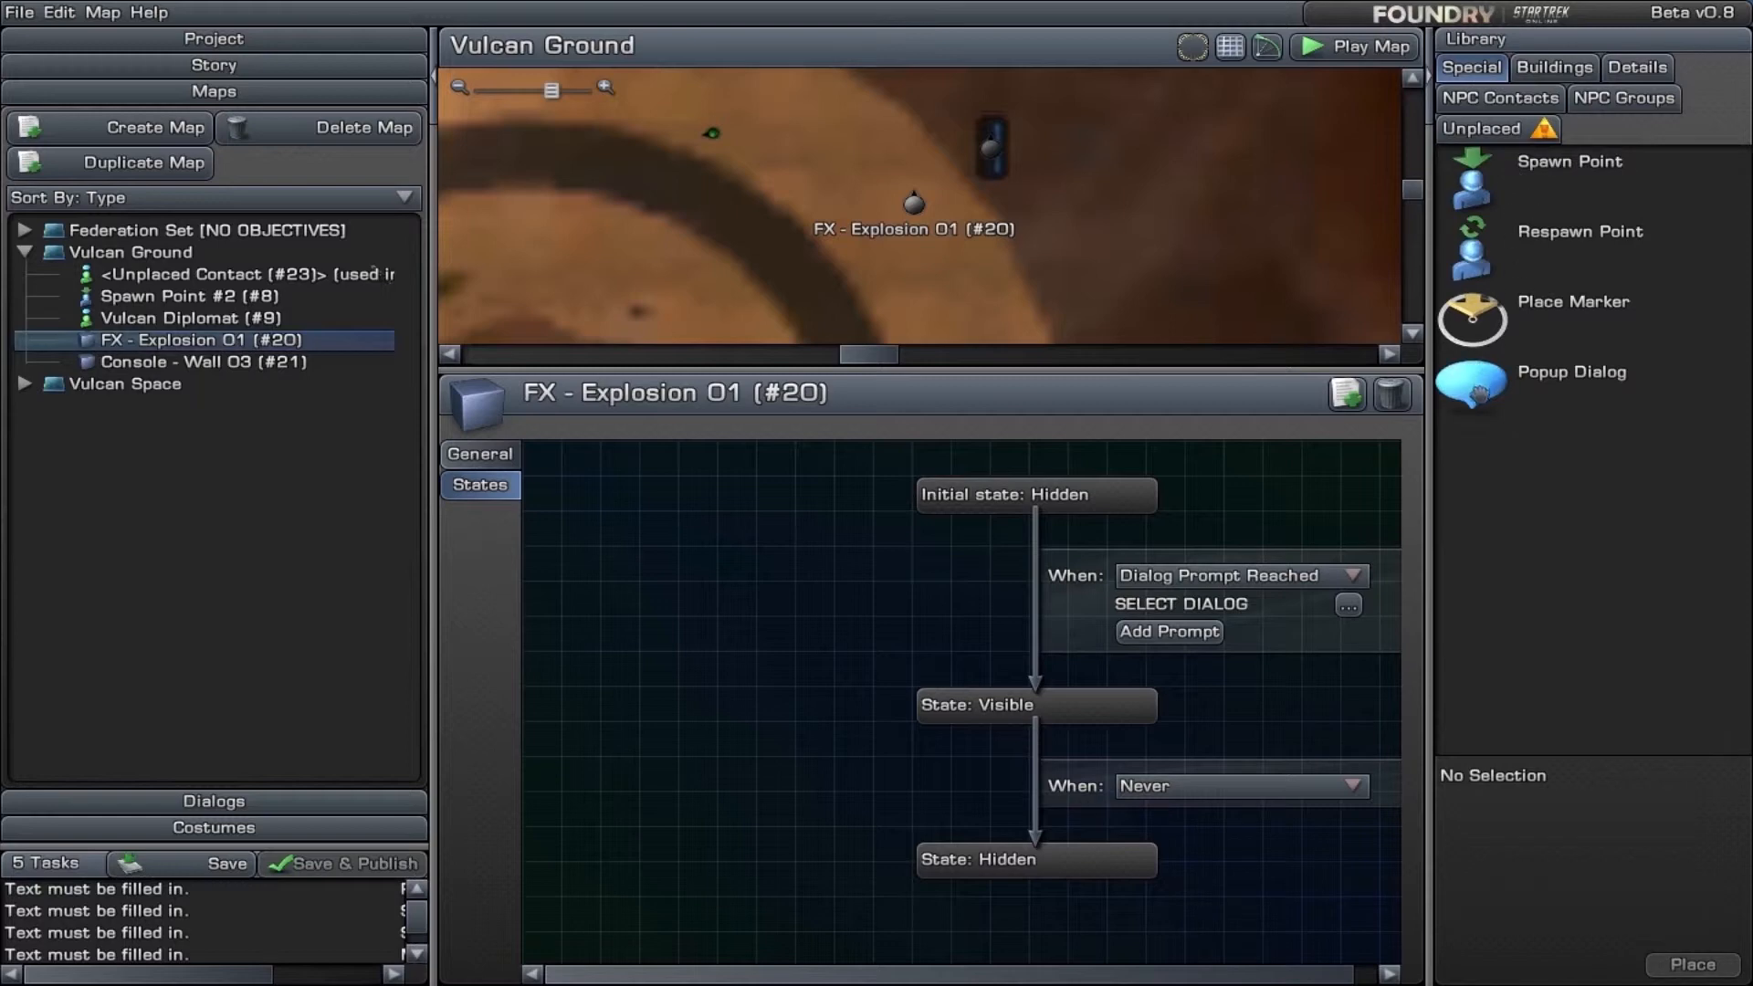
pyautogui.moveTo(1475, 386); pyautogui.dragTo(1176, 228)
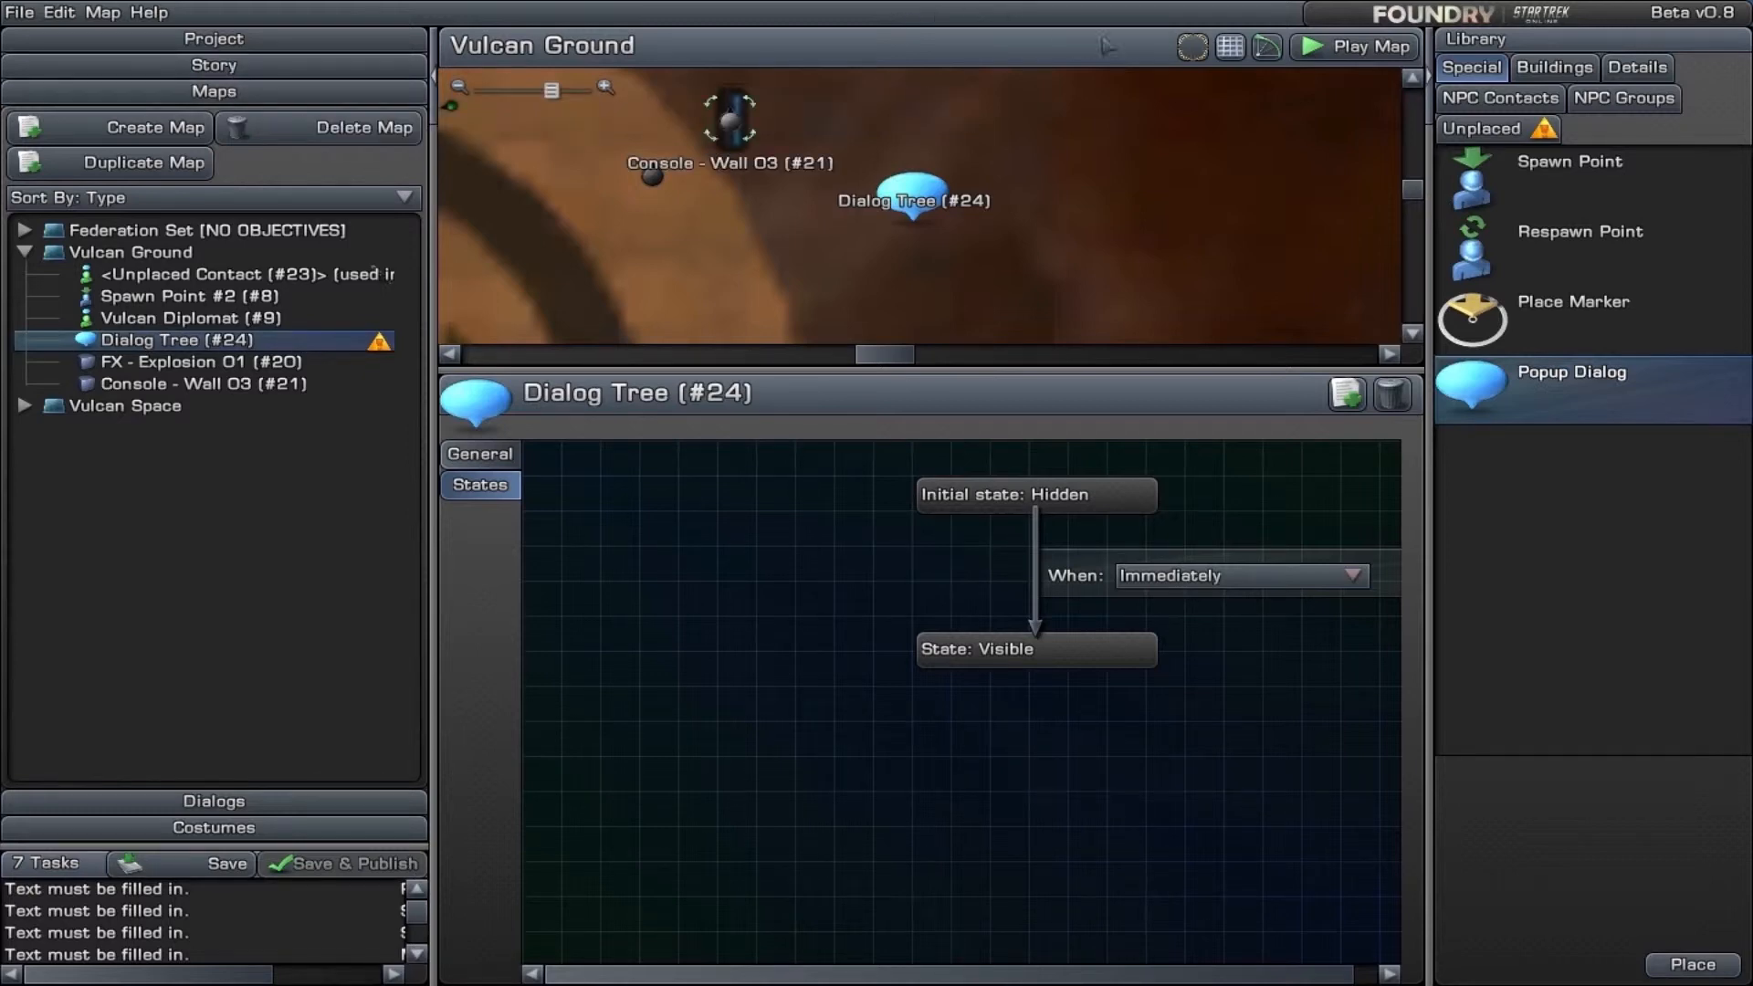
pyautogui.moveTo(923, 180)
pyautogui.mouseDown()
pyautogui.moveTo(858, 206)
pyautogui.moveTo(876, 239)
pyautogui.moveTo(509, 171)
pyautogui.moveTo(785, 208)
pyautogui.moveTo(877, 248)
pyautogui.moveTo(808, 179)
pyautogui.moveTo(584, 127)
pyautogui.moveTo(497, 146)
pyautogui.mouseUp()
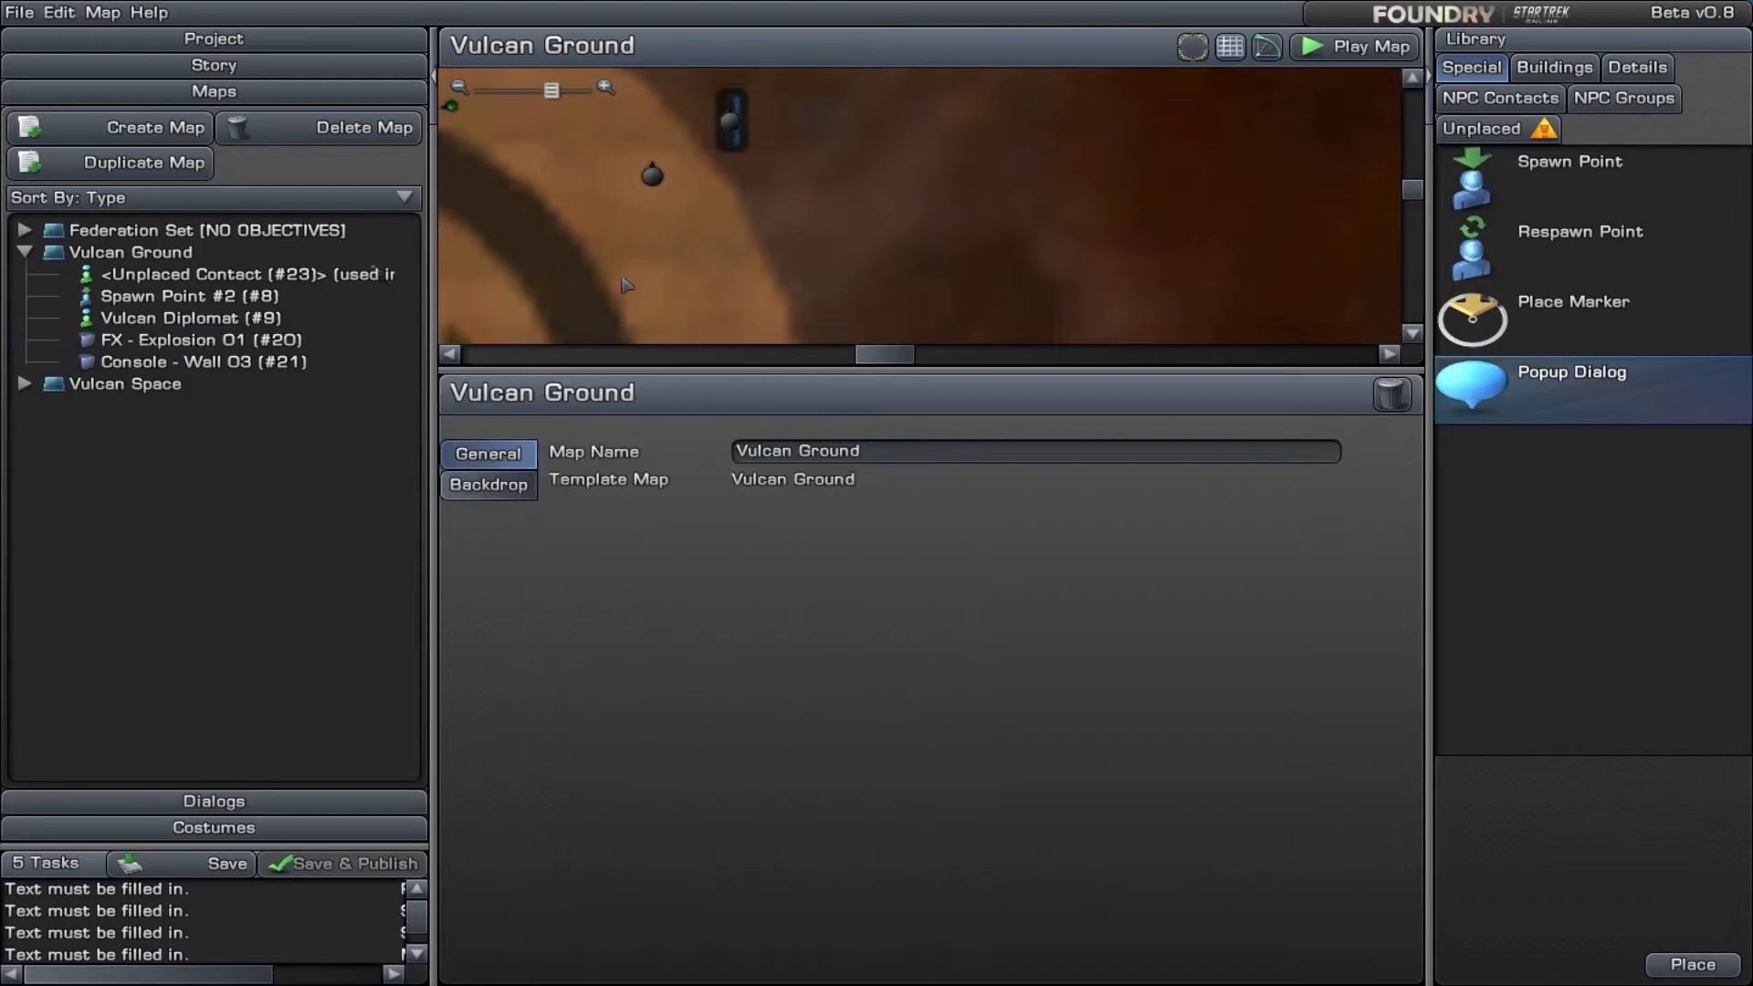
# - Examine the state sequence of Console - Wall 03 and the trigger options for making it visible
pyautogui.click(729, 117)
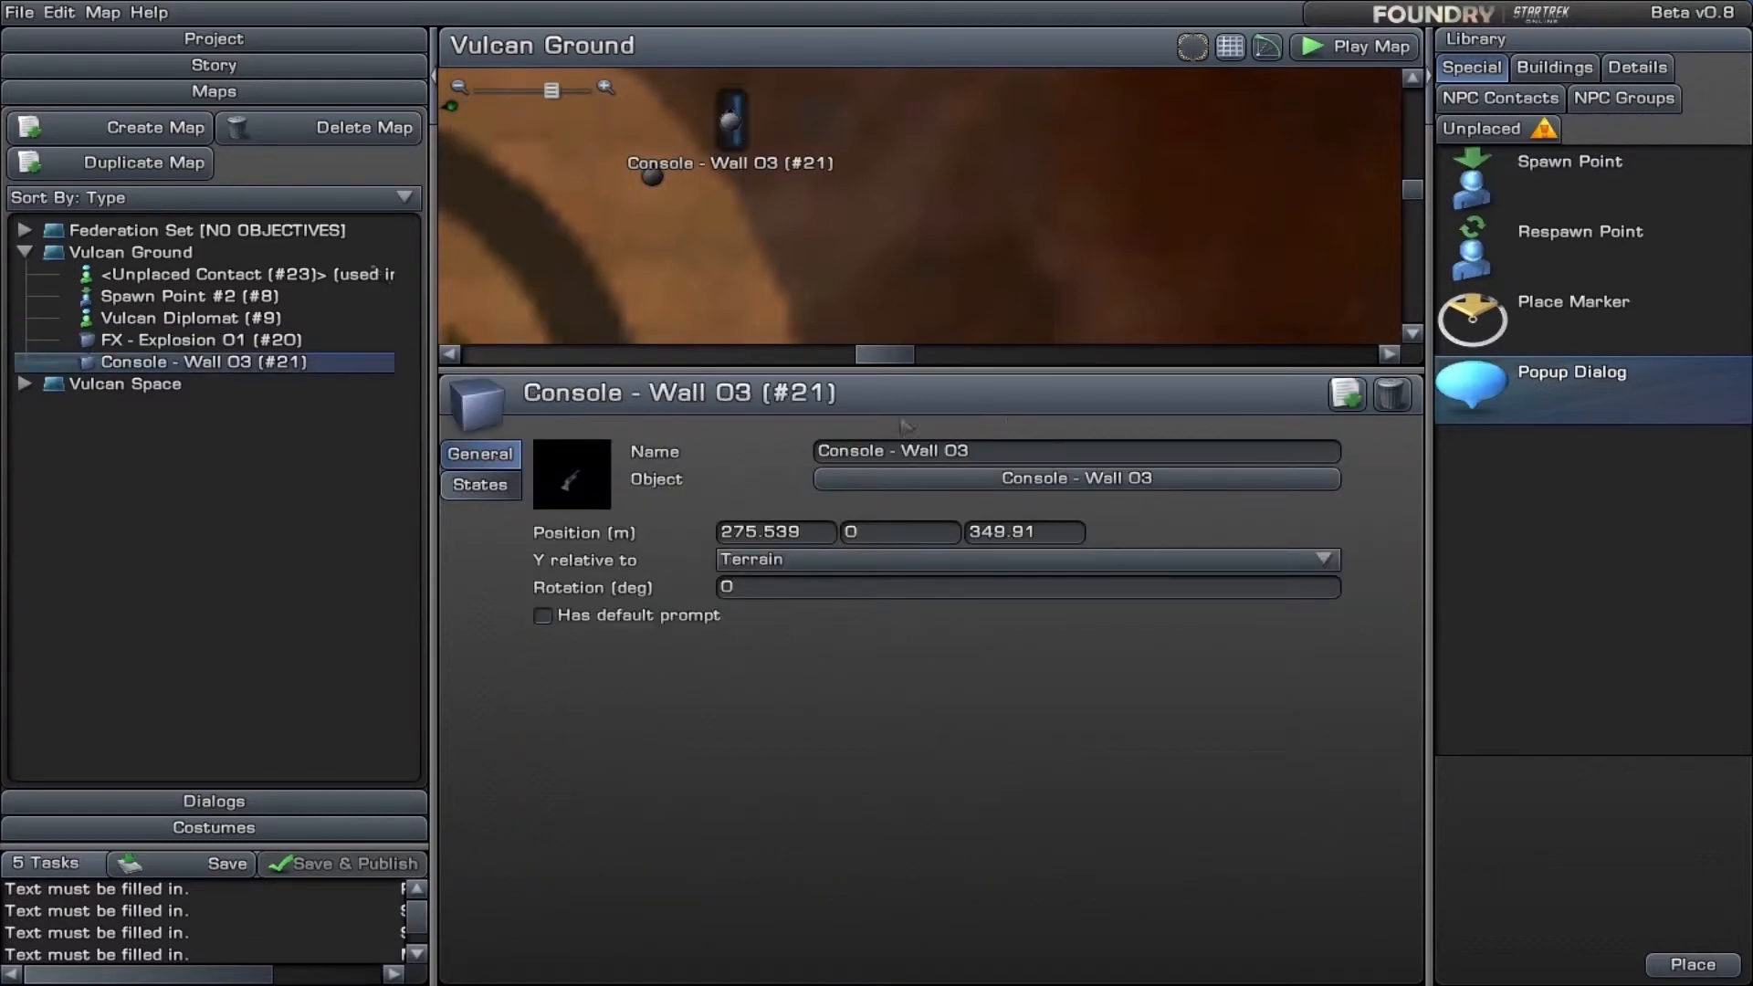
pyautogui.click(479, 489)
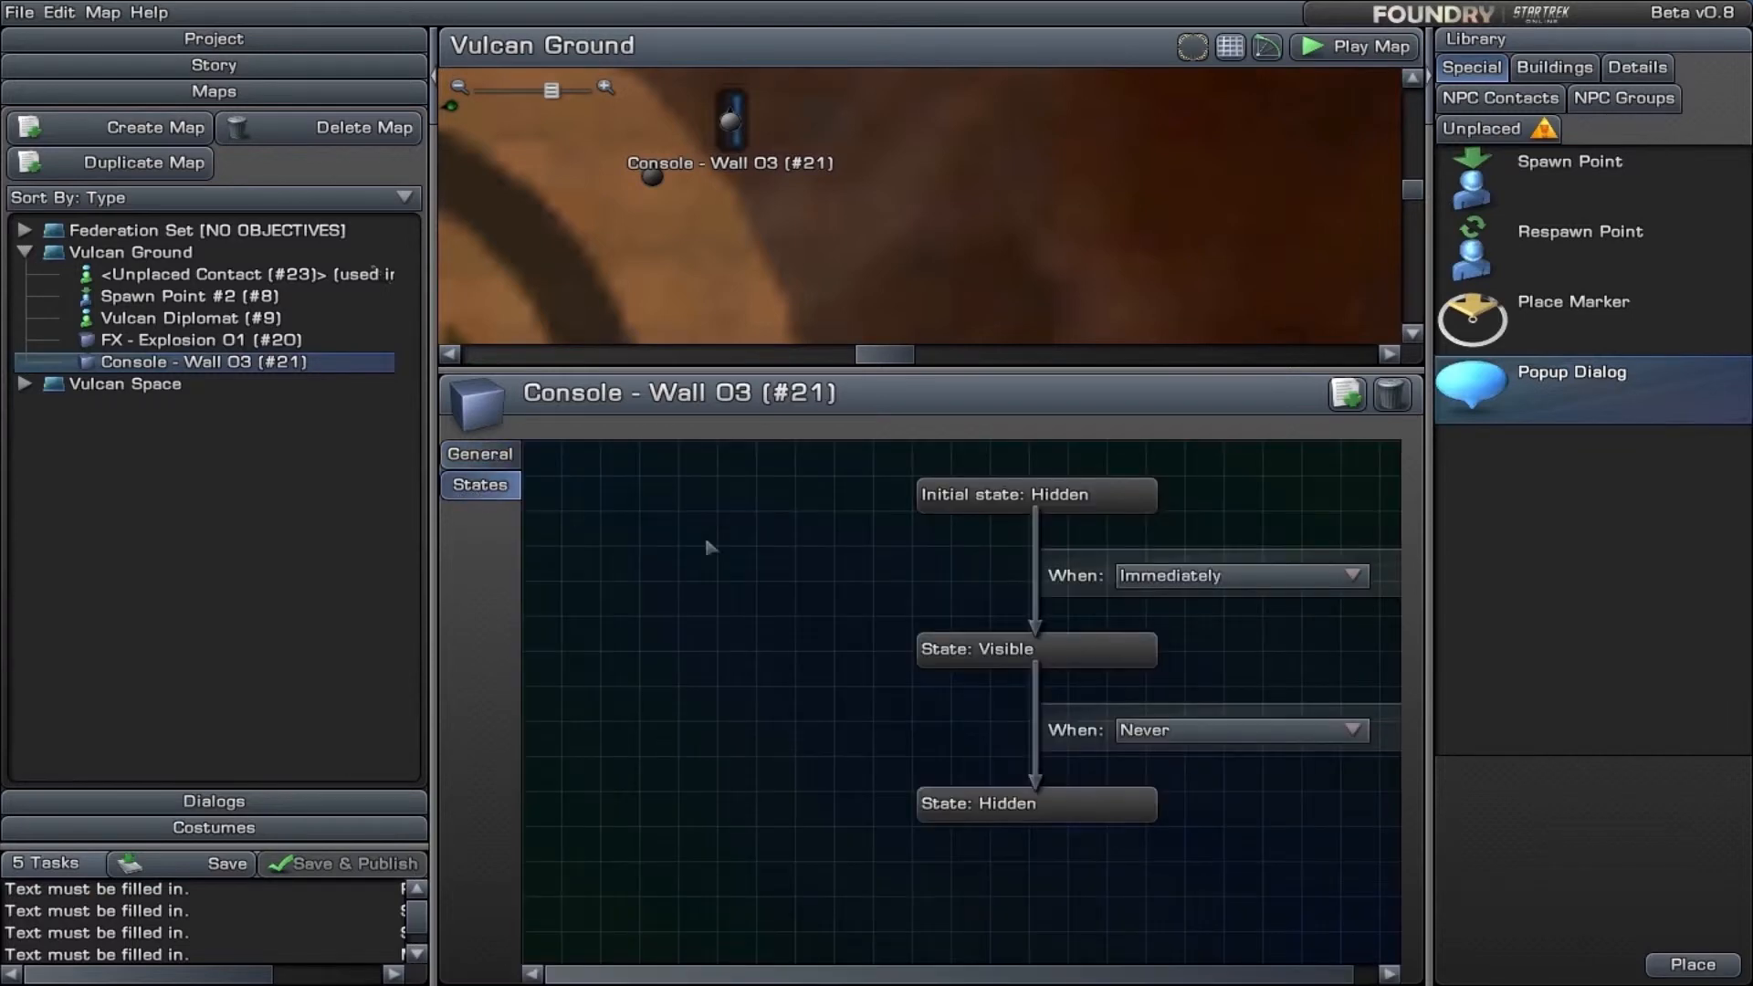
pyautogui.click(1235, 588)
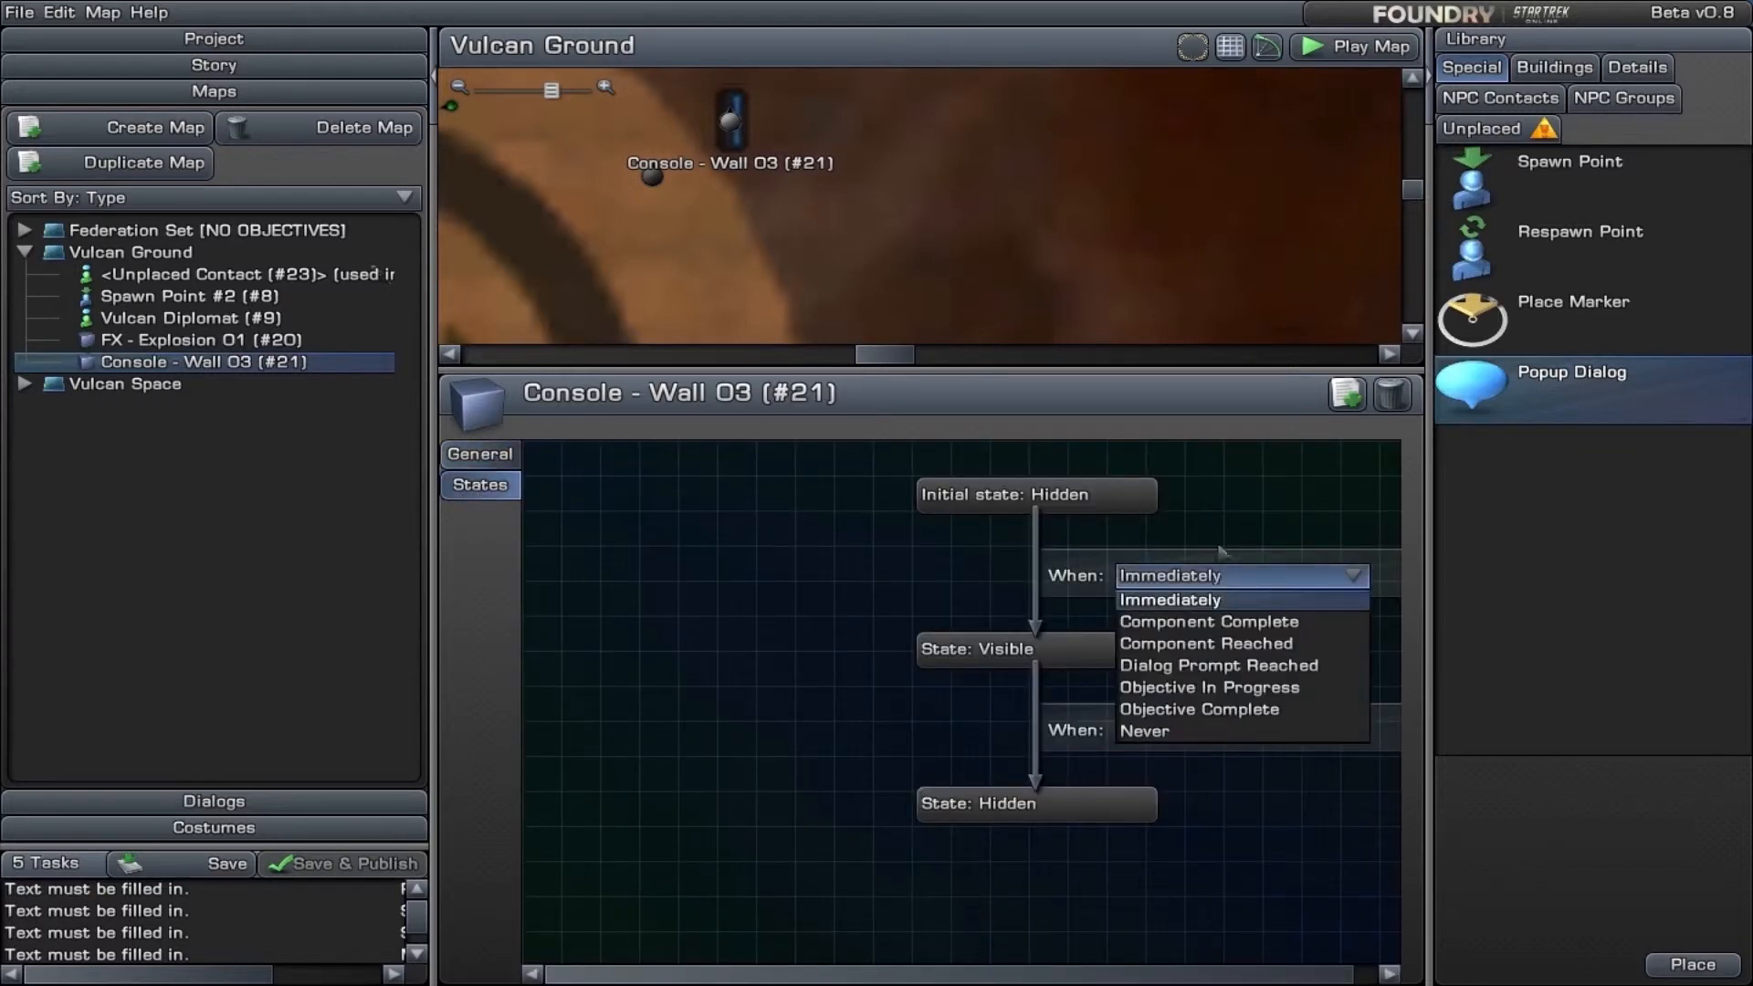
# - Review the trigger options of FX - Explosion 01 and delete the explosion from the Vulcan Ground map
pyautogui.click(652, 173)
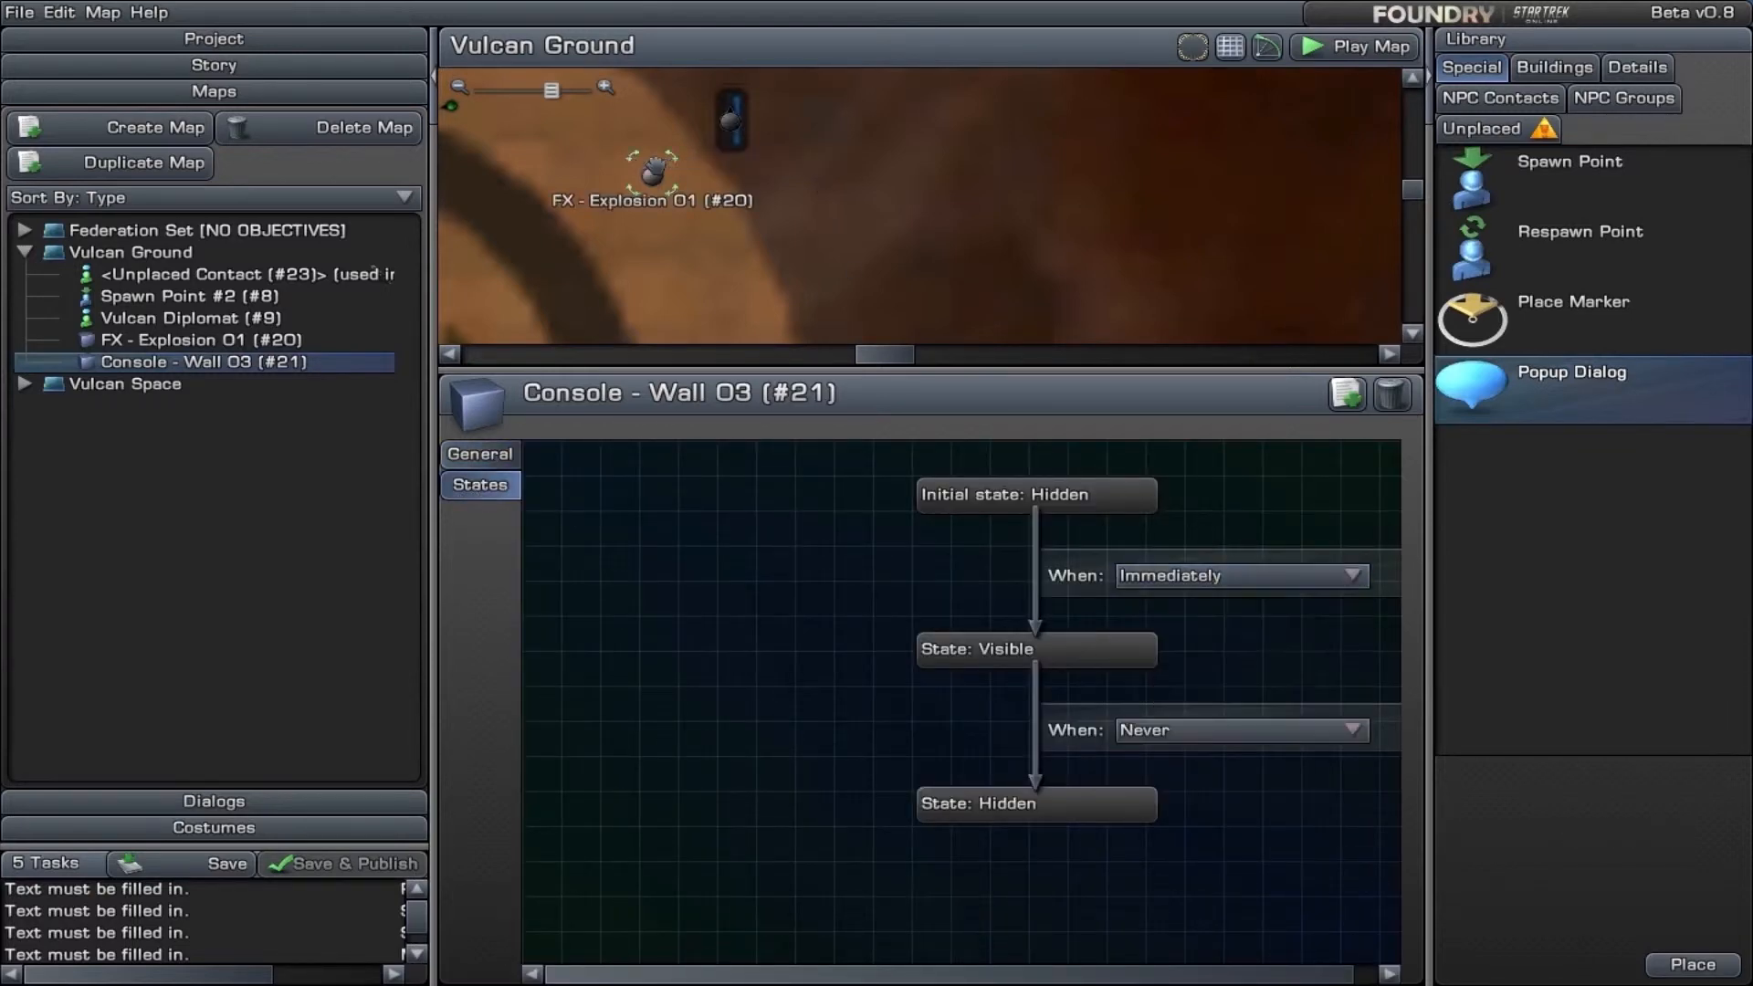
pyautogui.click(1276, 577)
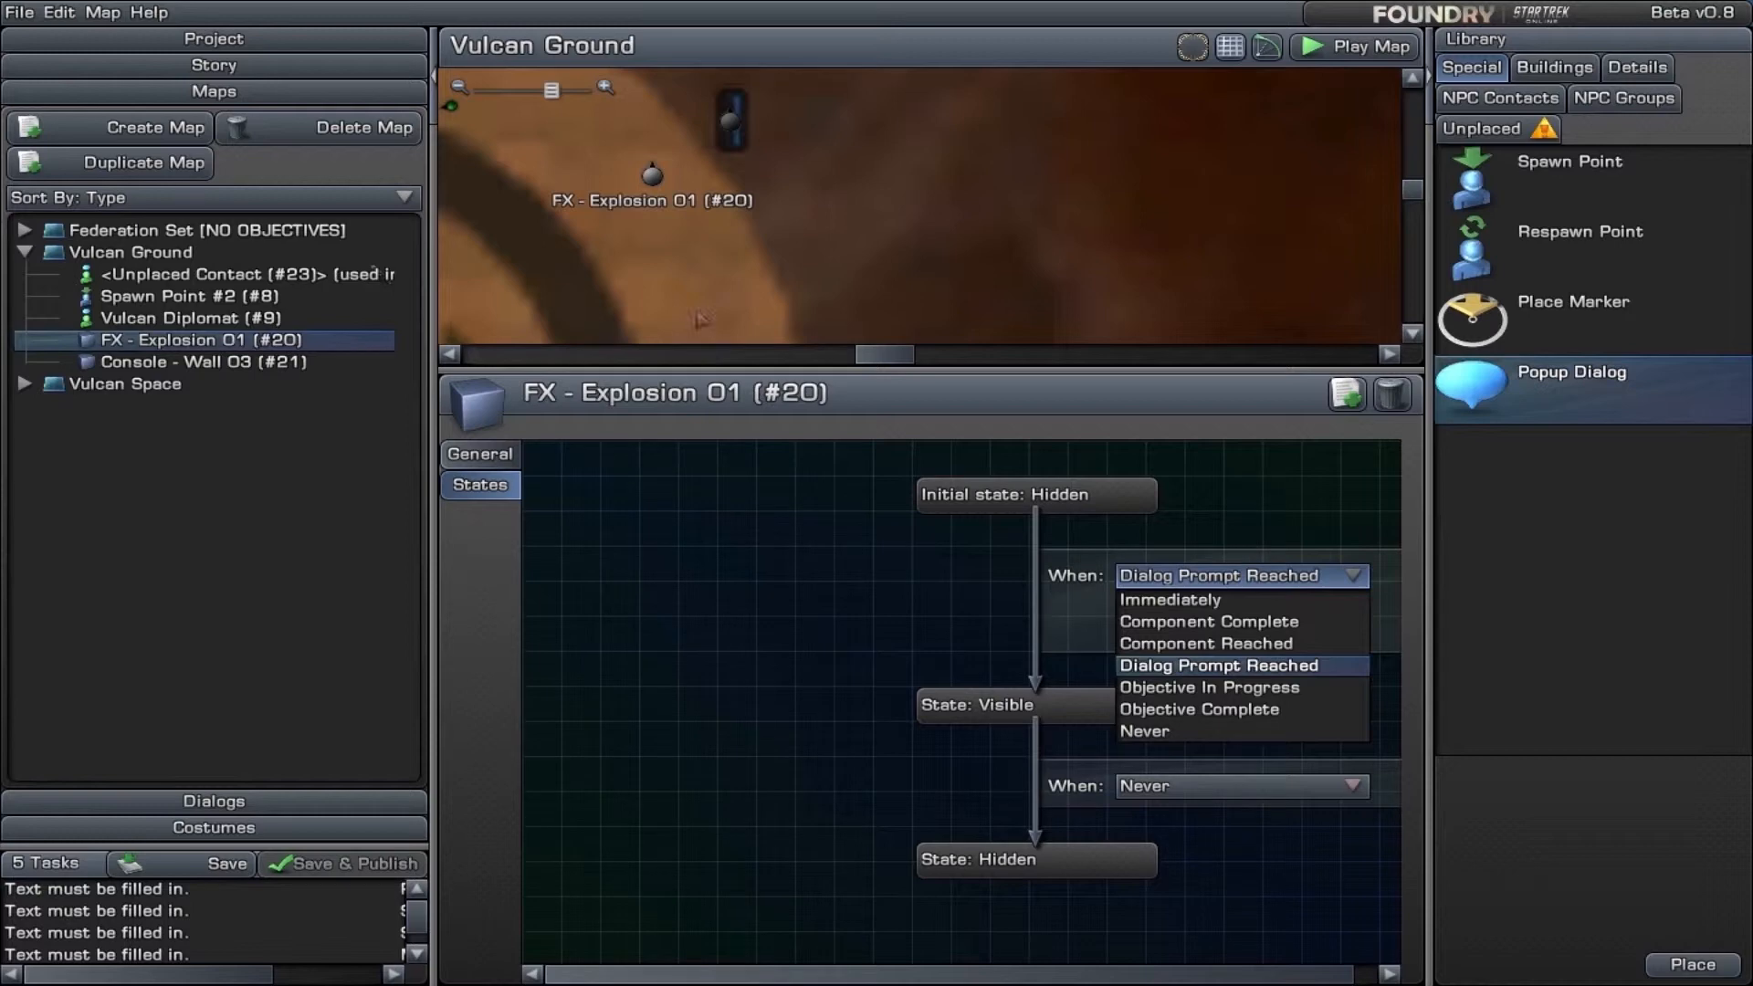
pyautogui.moveTo(652, 175); pyautogui.dragTo(481, 135)
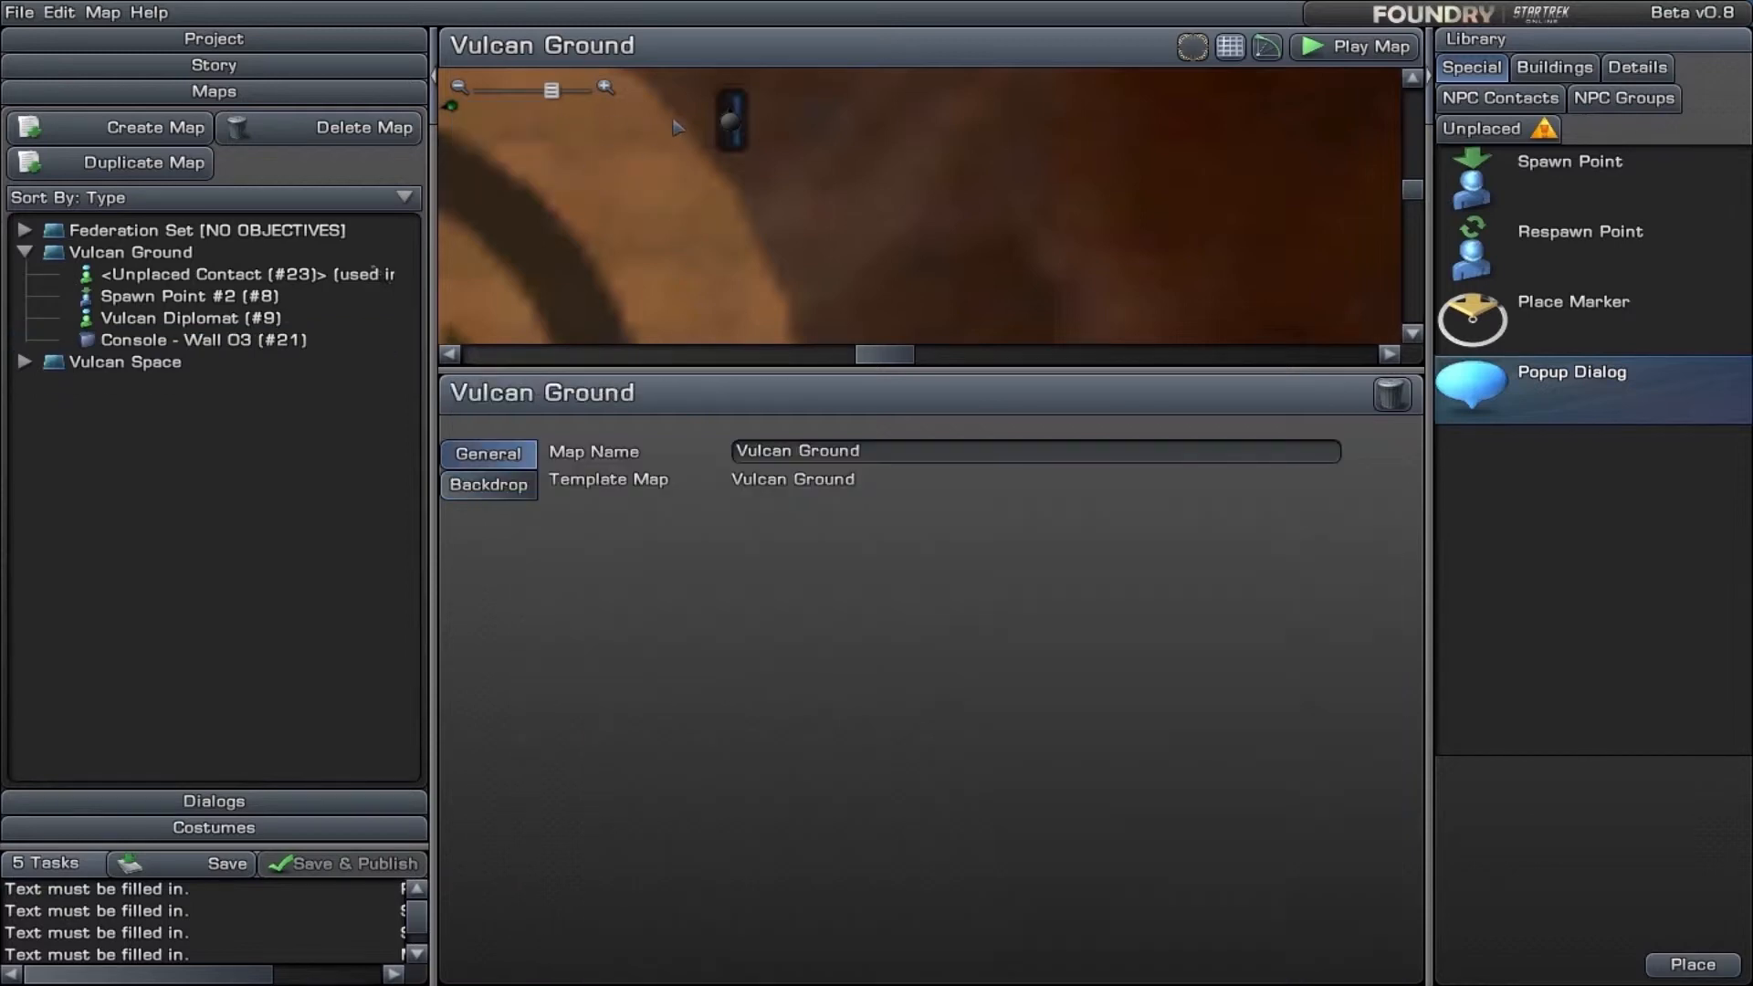
# - Set Console - Wall 03 to change from visible to hidden on This Component Complete
pyautogui.click(735, 121)
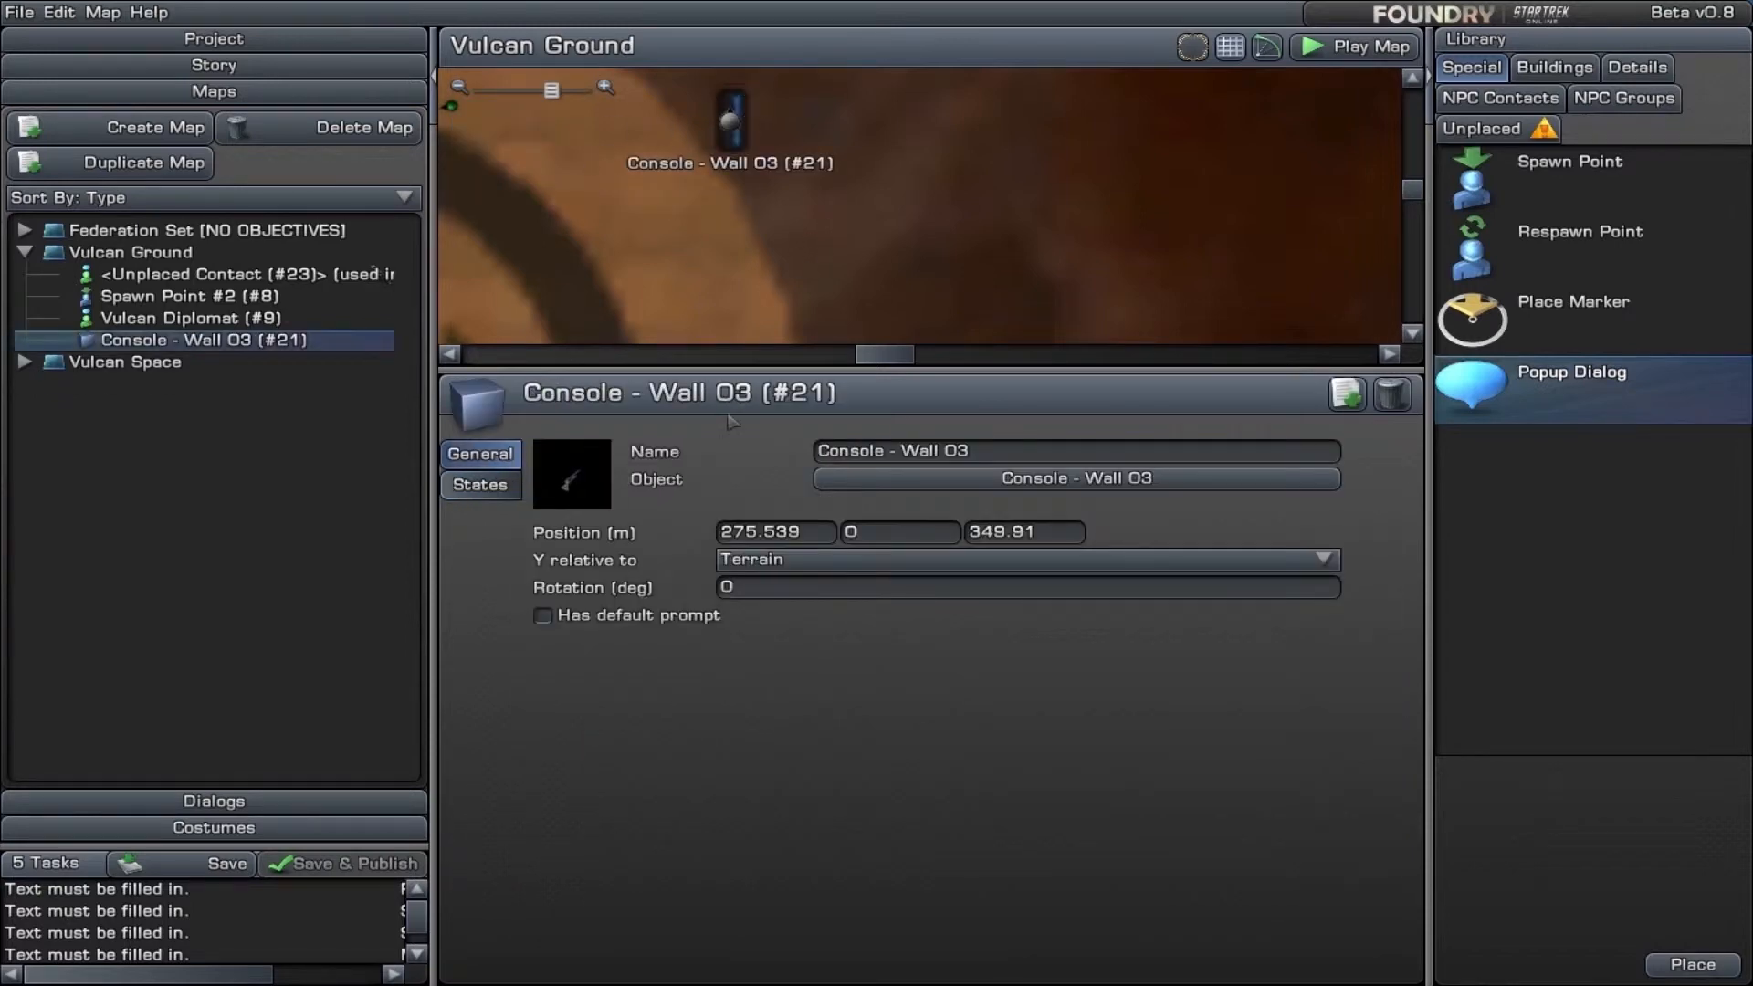
pyautogui.click(481, 485)
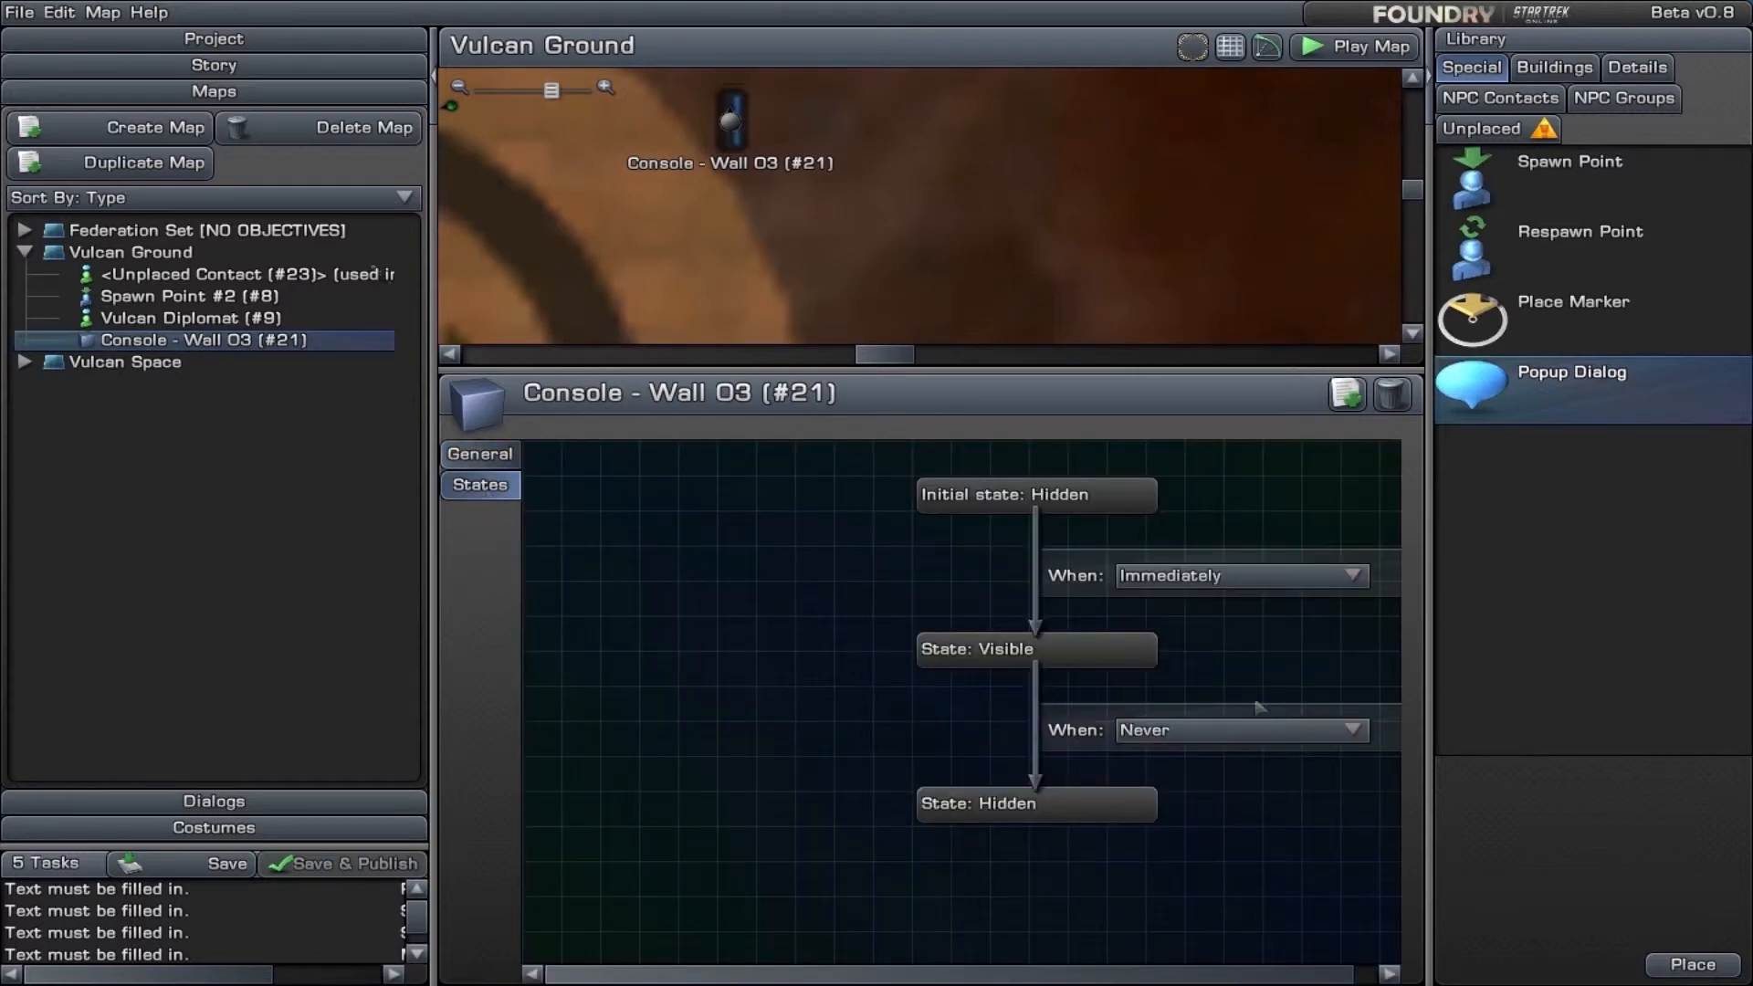
pyautogui.click(1267, 733)
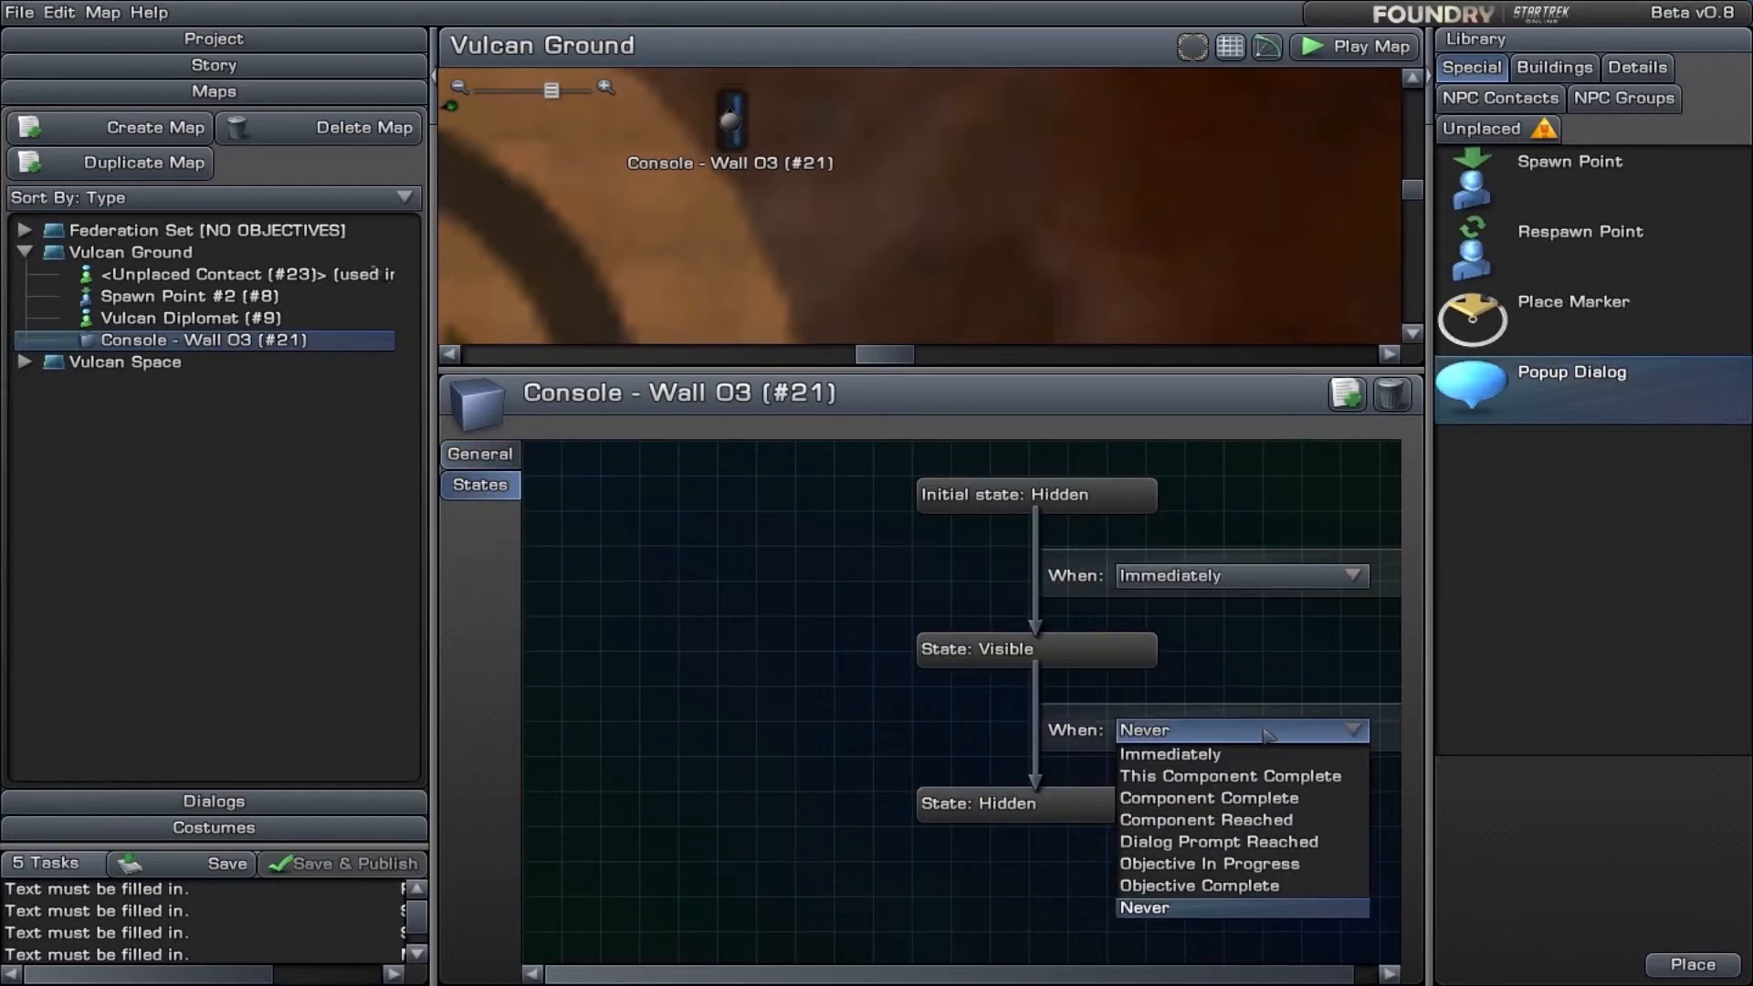
pyautogui.click(1261, 778)
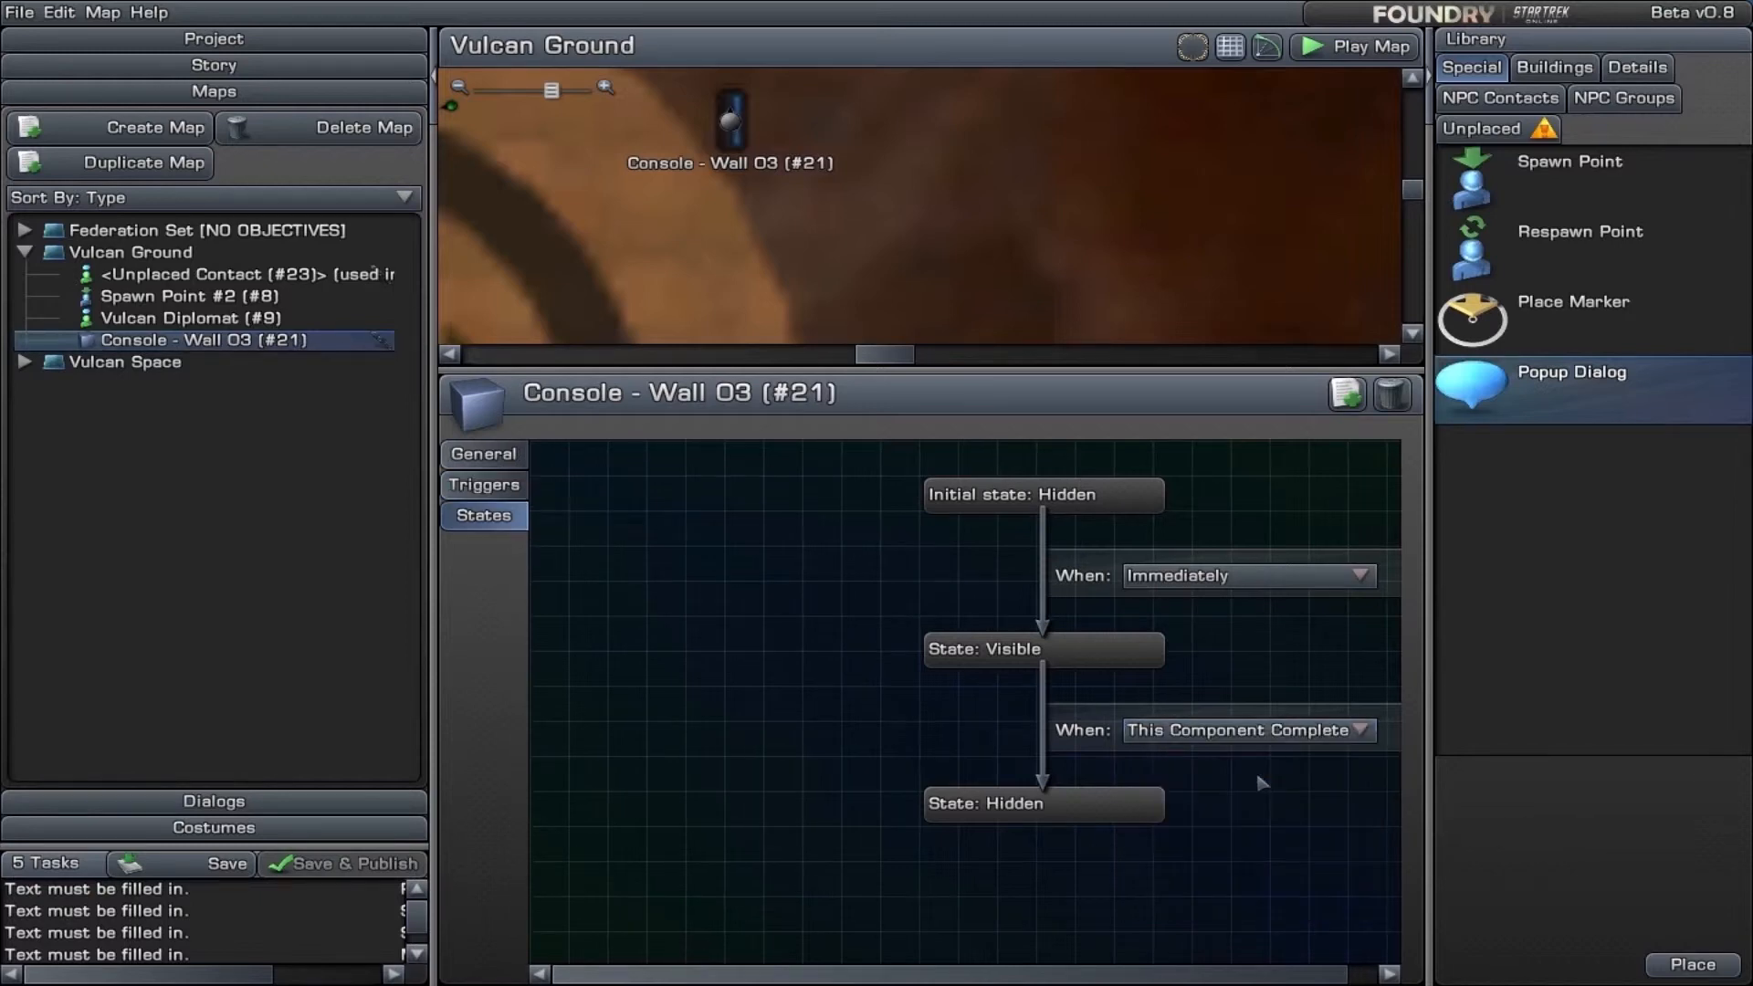
# - Replace the interact text in the triggers of Console - Wall 03 with "Scan the console", including the quotation marks
pyautogui.click(491, 490)
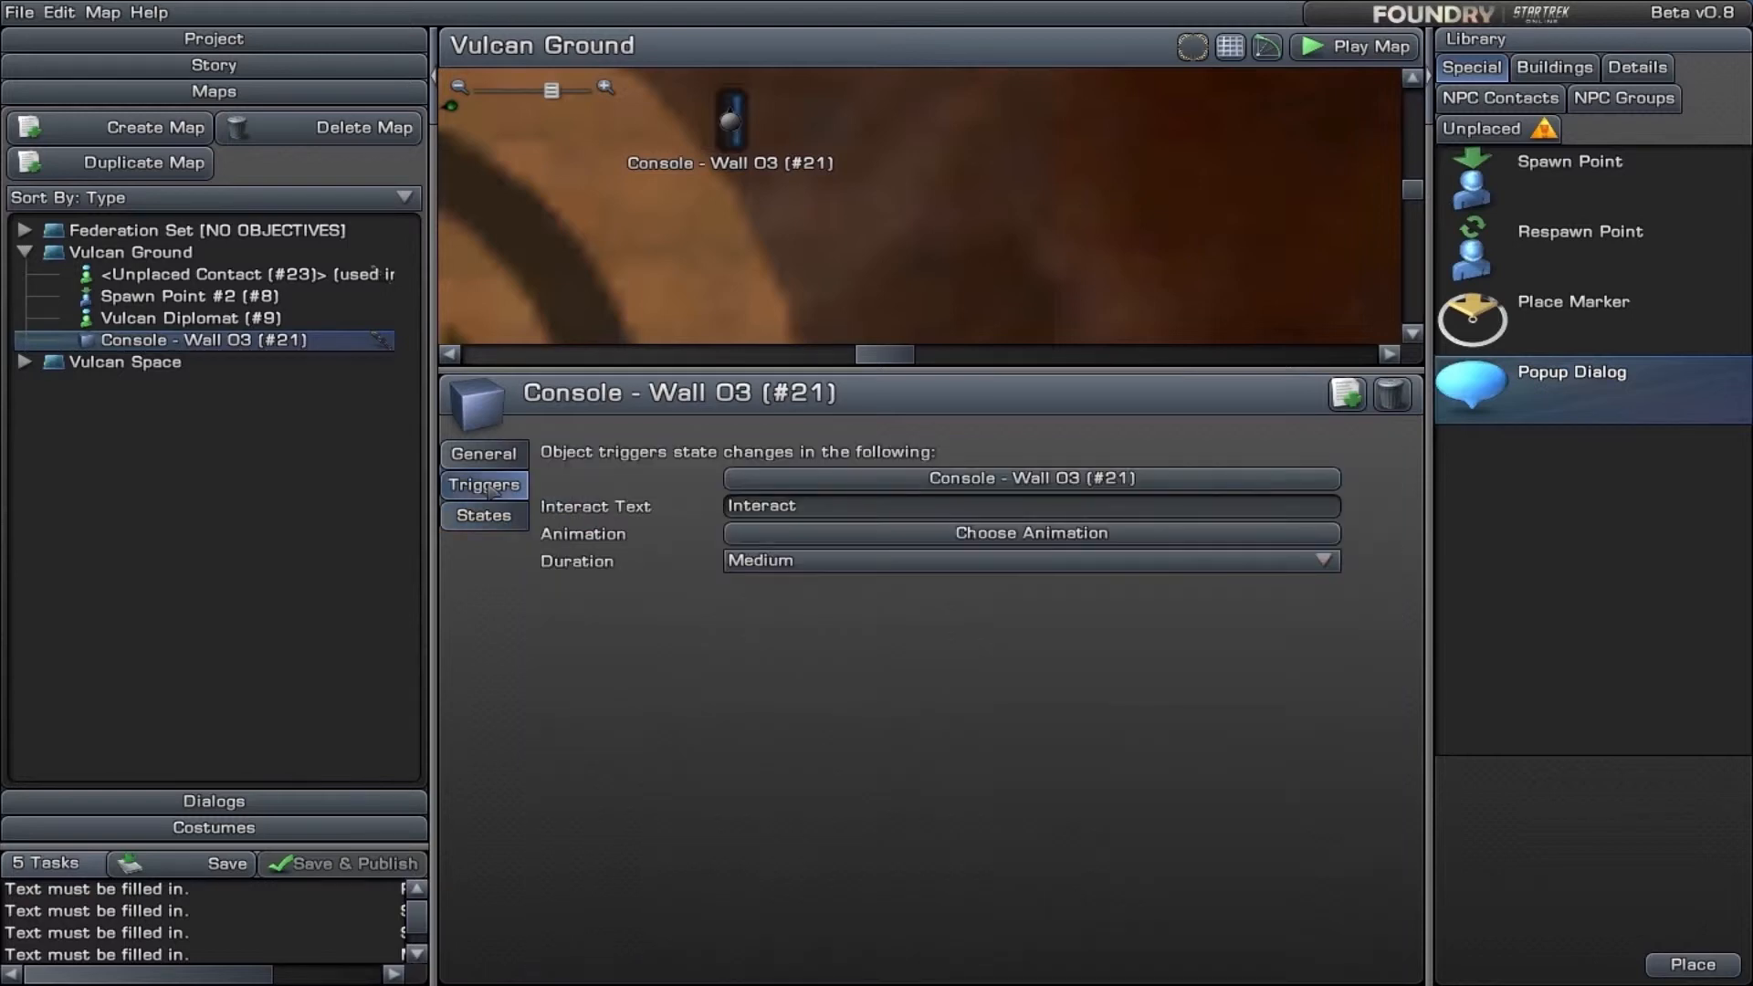
pyautogui.click(819, 505)
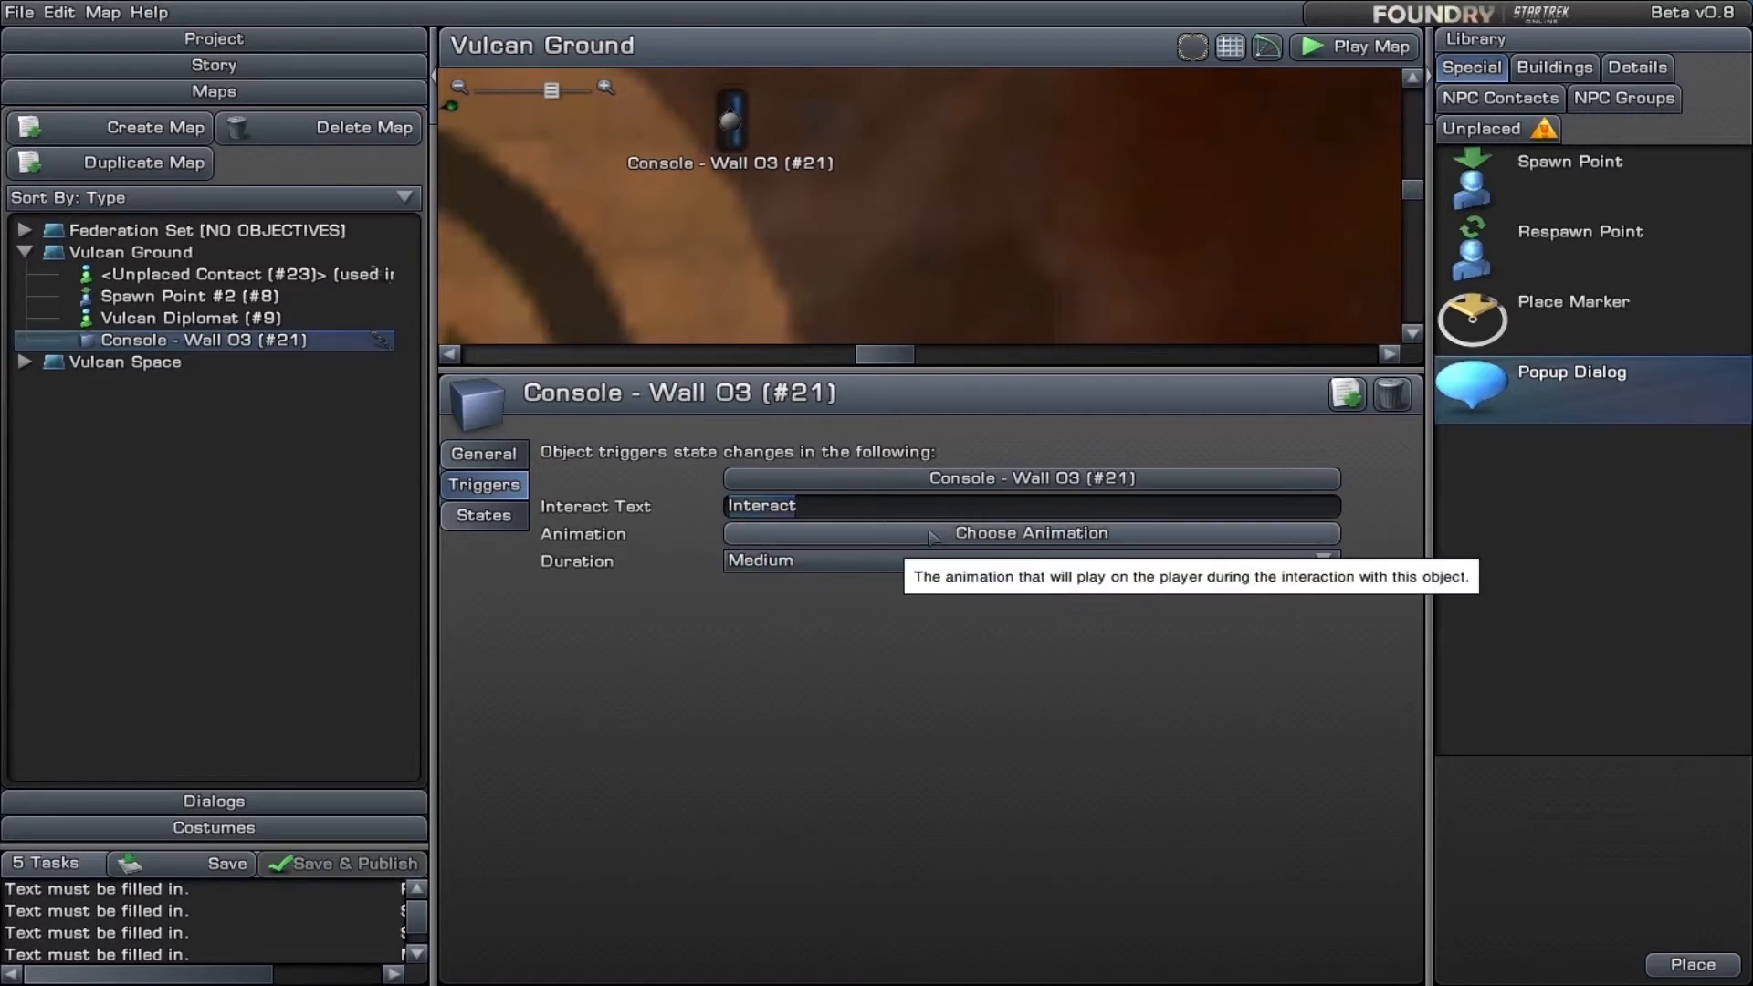
pyautogui.write('"Scan the console"')
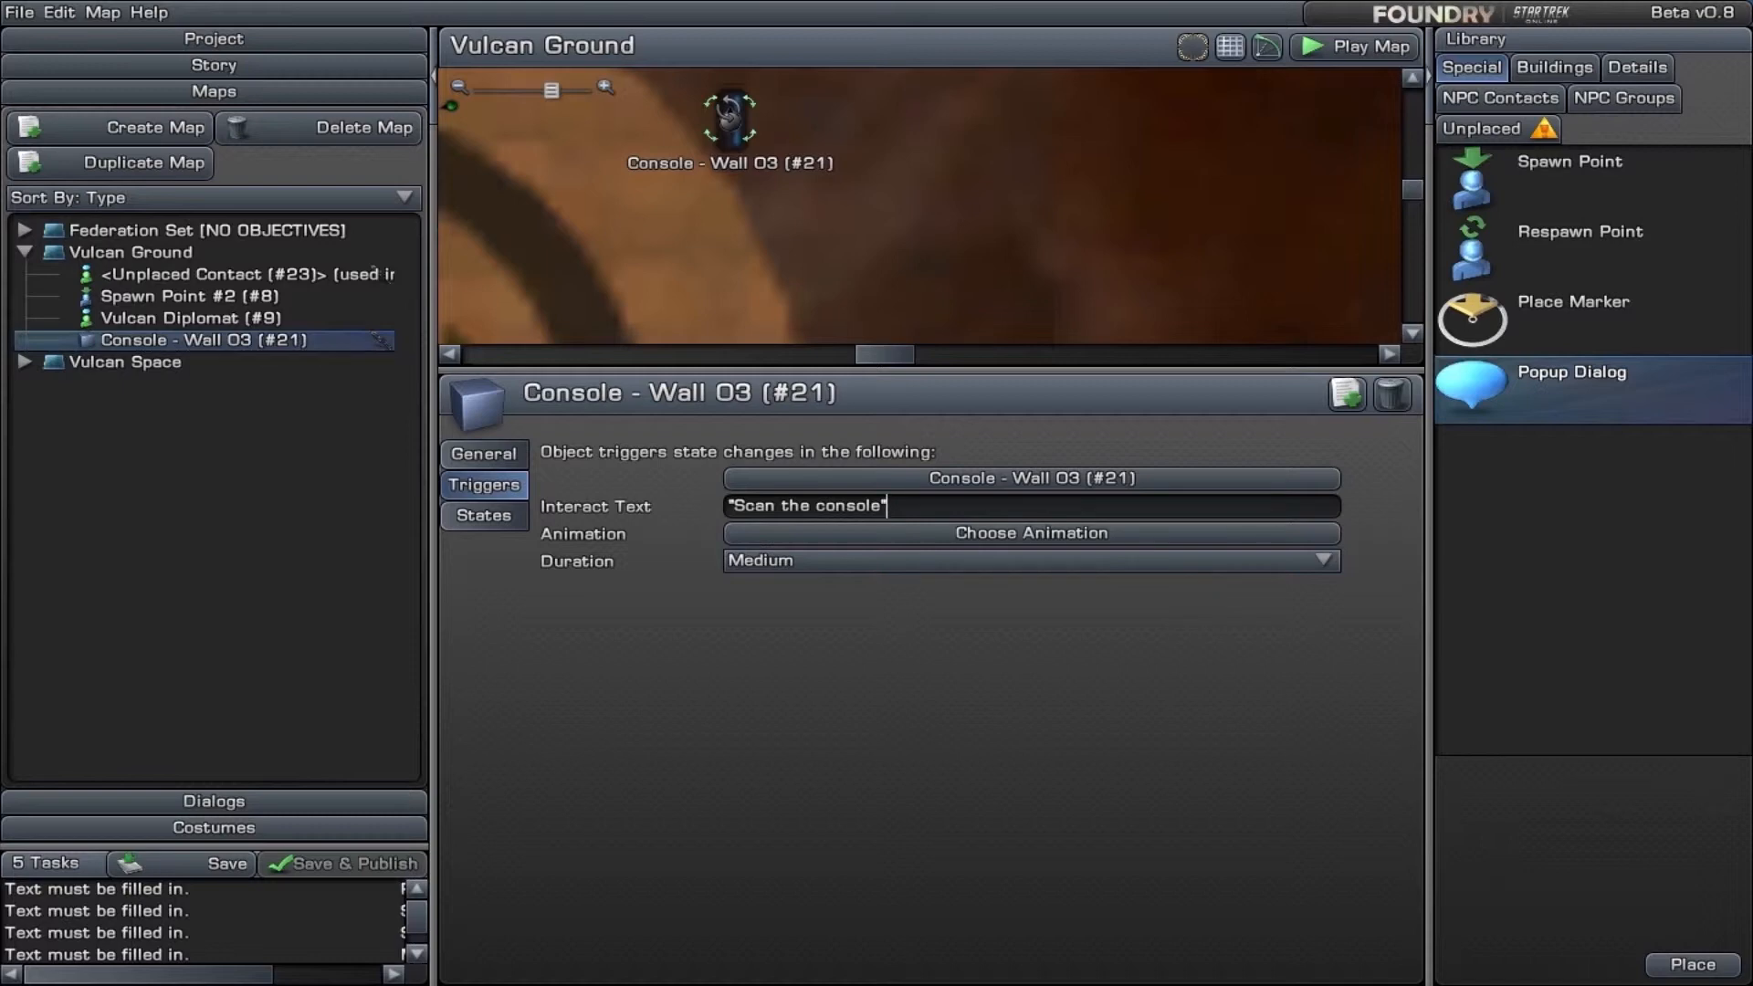
pyautogui.click(657, 537)
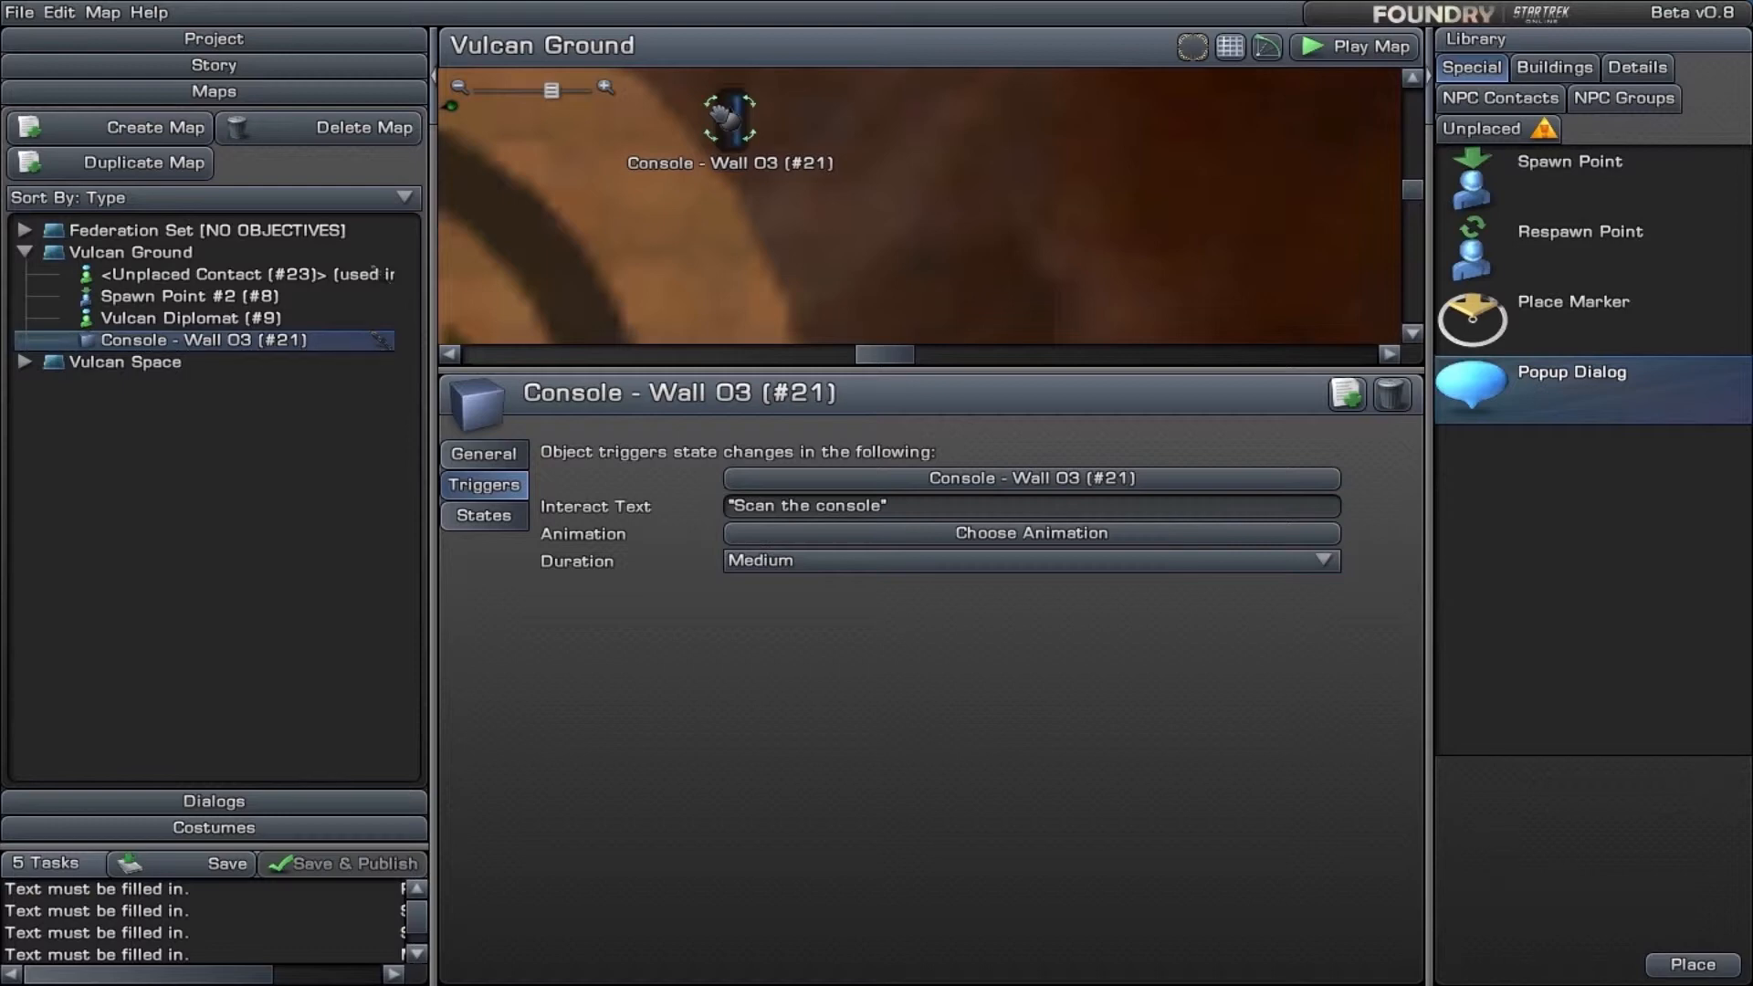
# - Search the Details library for "invis" and place Invisible Object - 10ft on the circular platform of the Vulcan Ground map
pyautogui.scroll(-3, 744, 146)
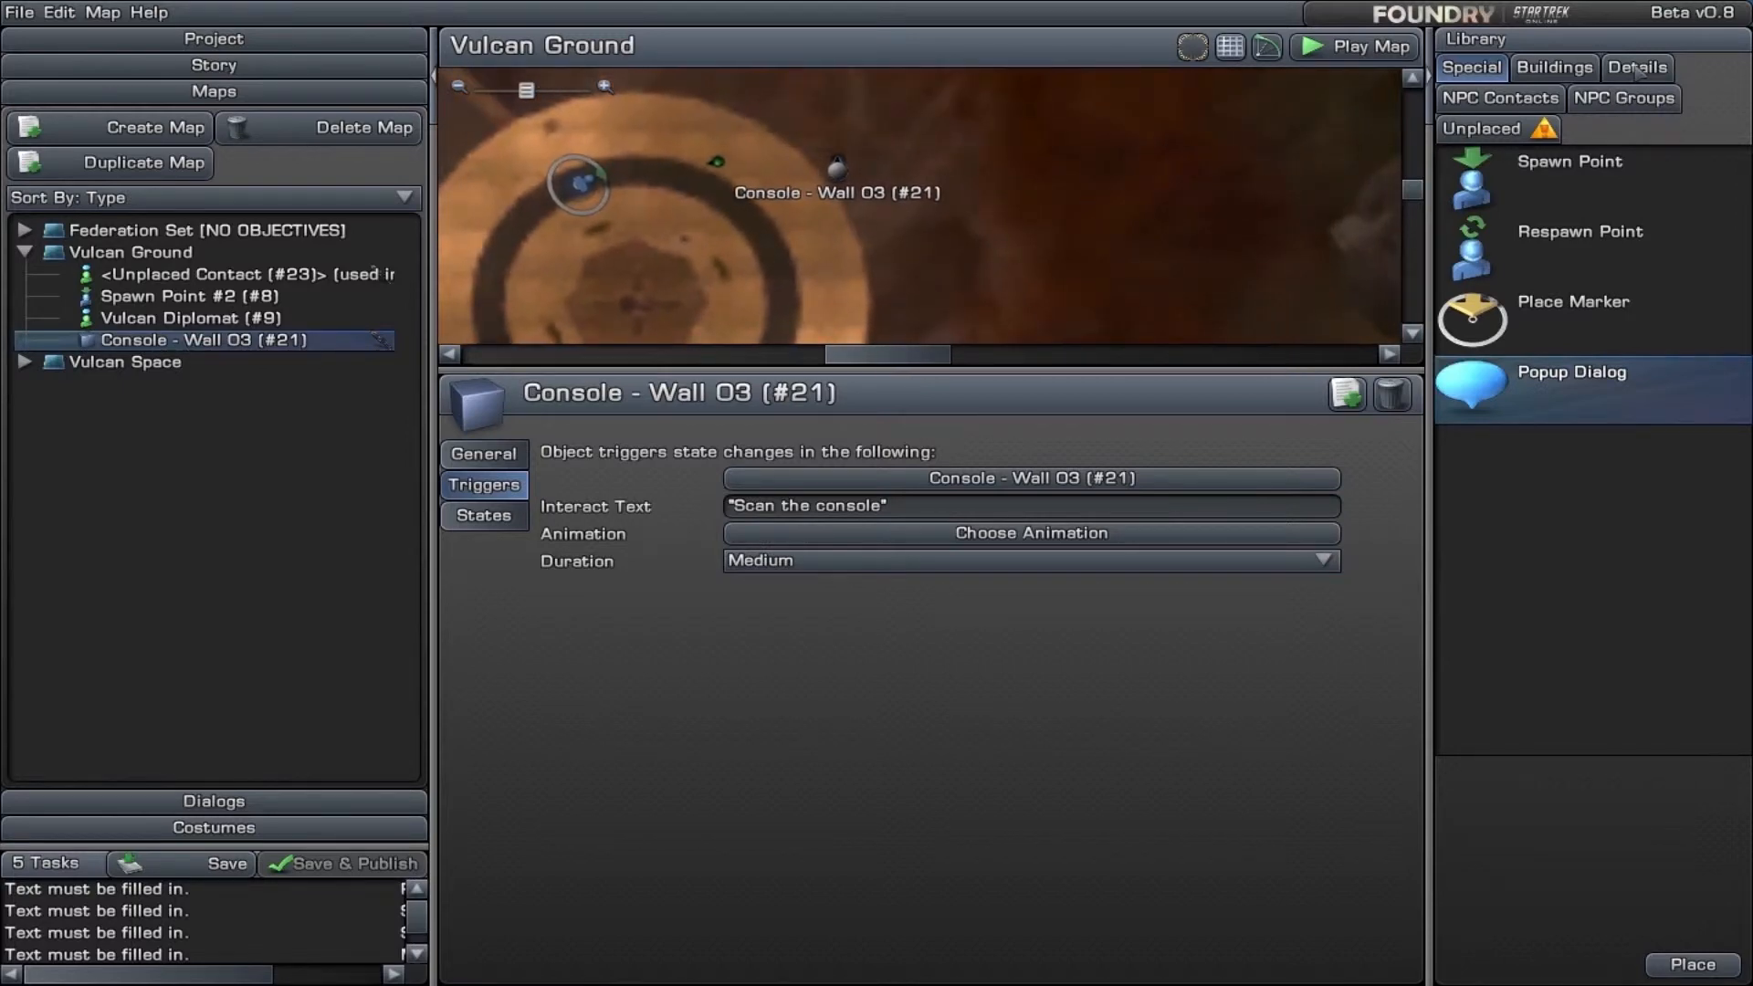
pyautogui.click(1639, 68)
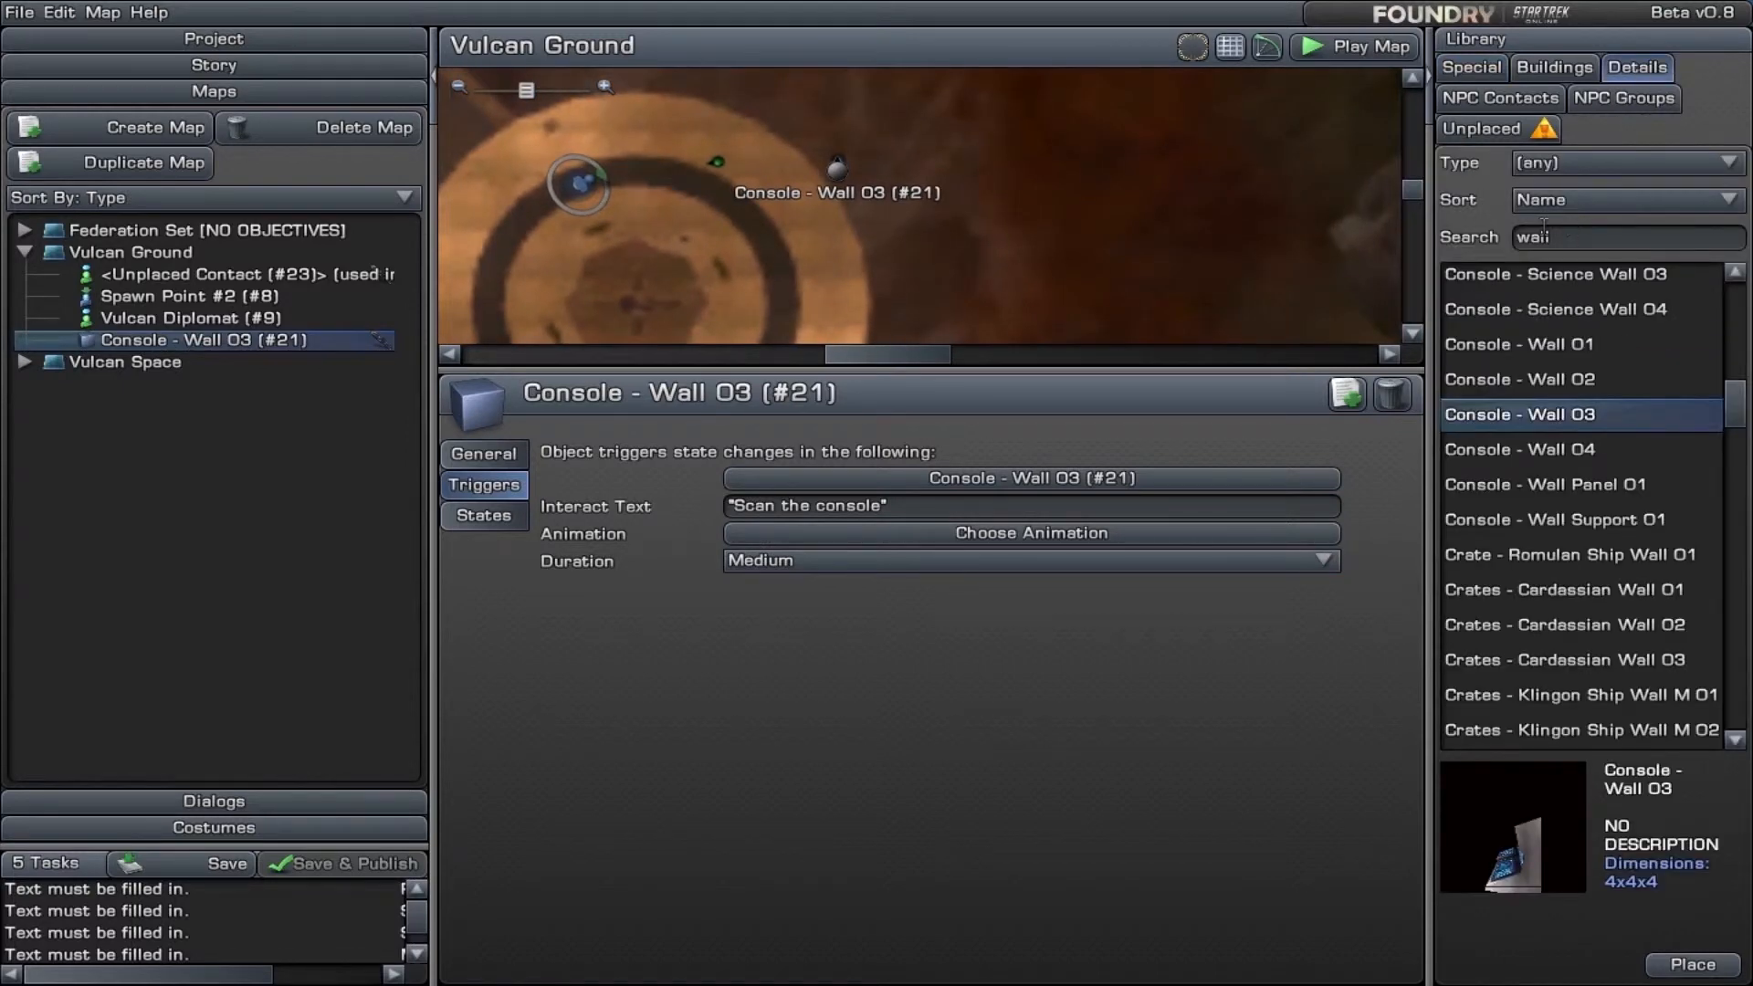
pyautogui.press('Delete')
pyautogui.press('Delete')
pyautogui.press('Delete')
pyautogui.press('Delete')
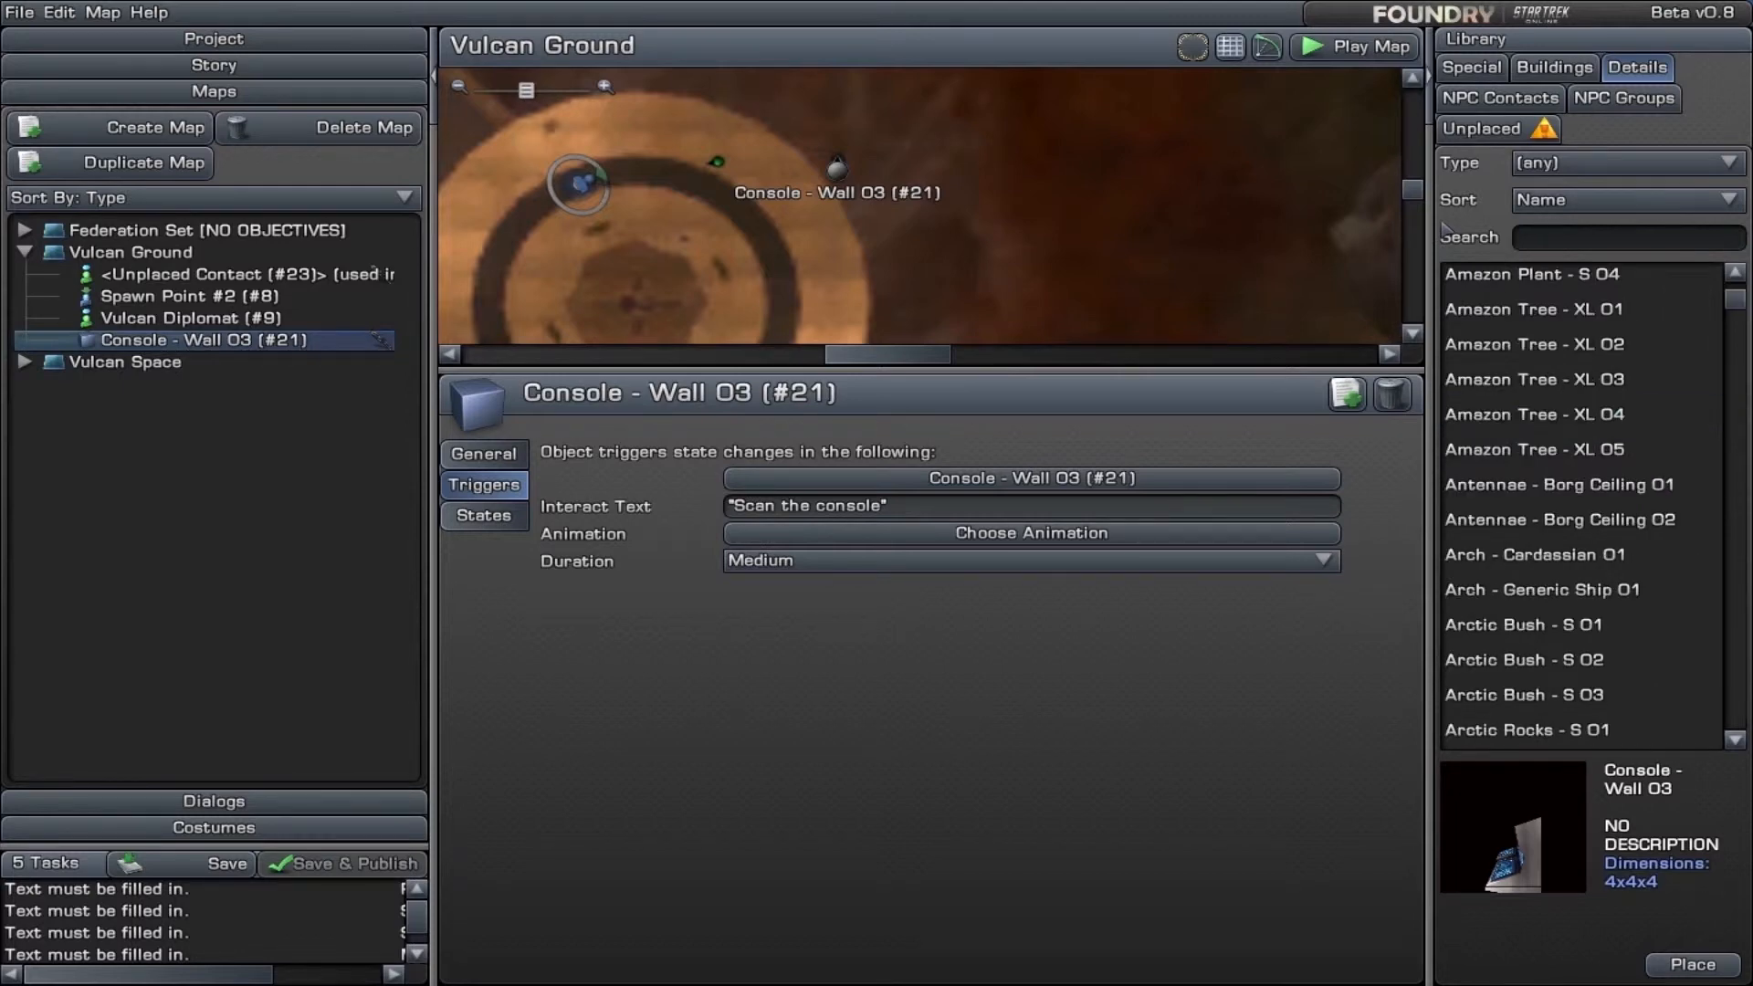
pyautogui.write('invis')
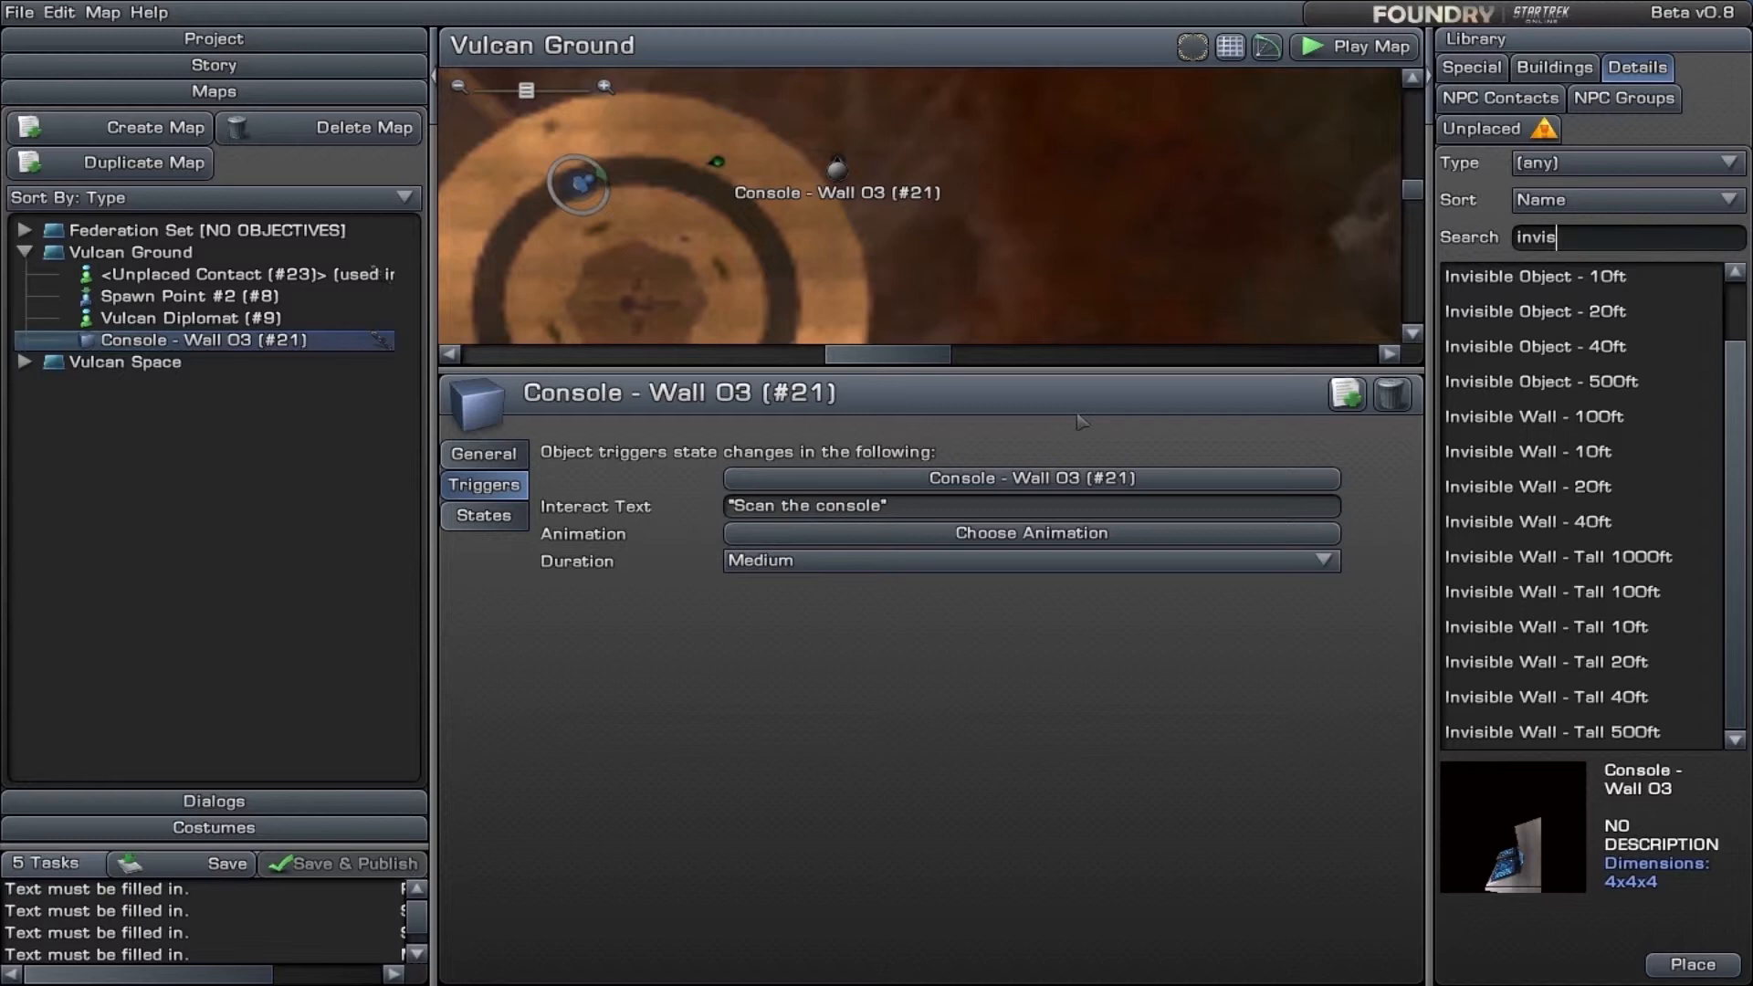
pyautogui.moveTo(779, 367); pyautogui.dragTo(778, 591)
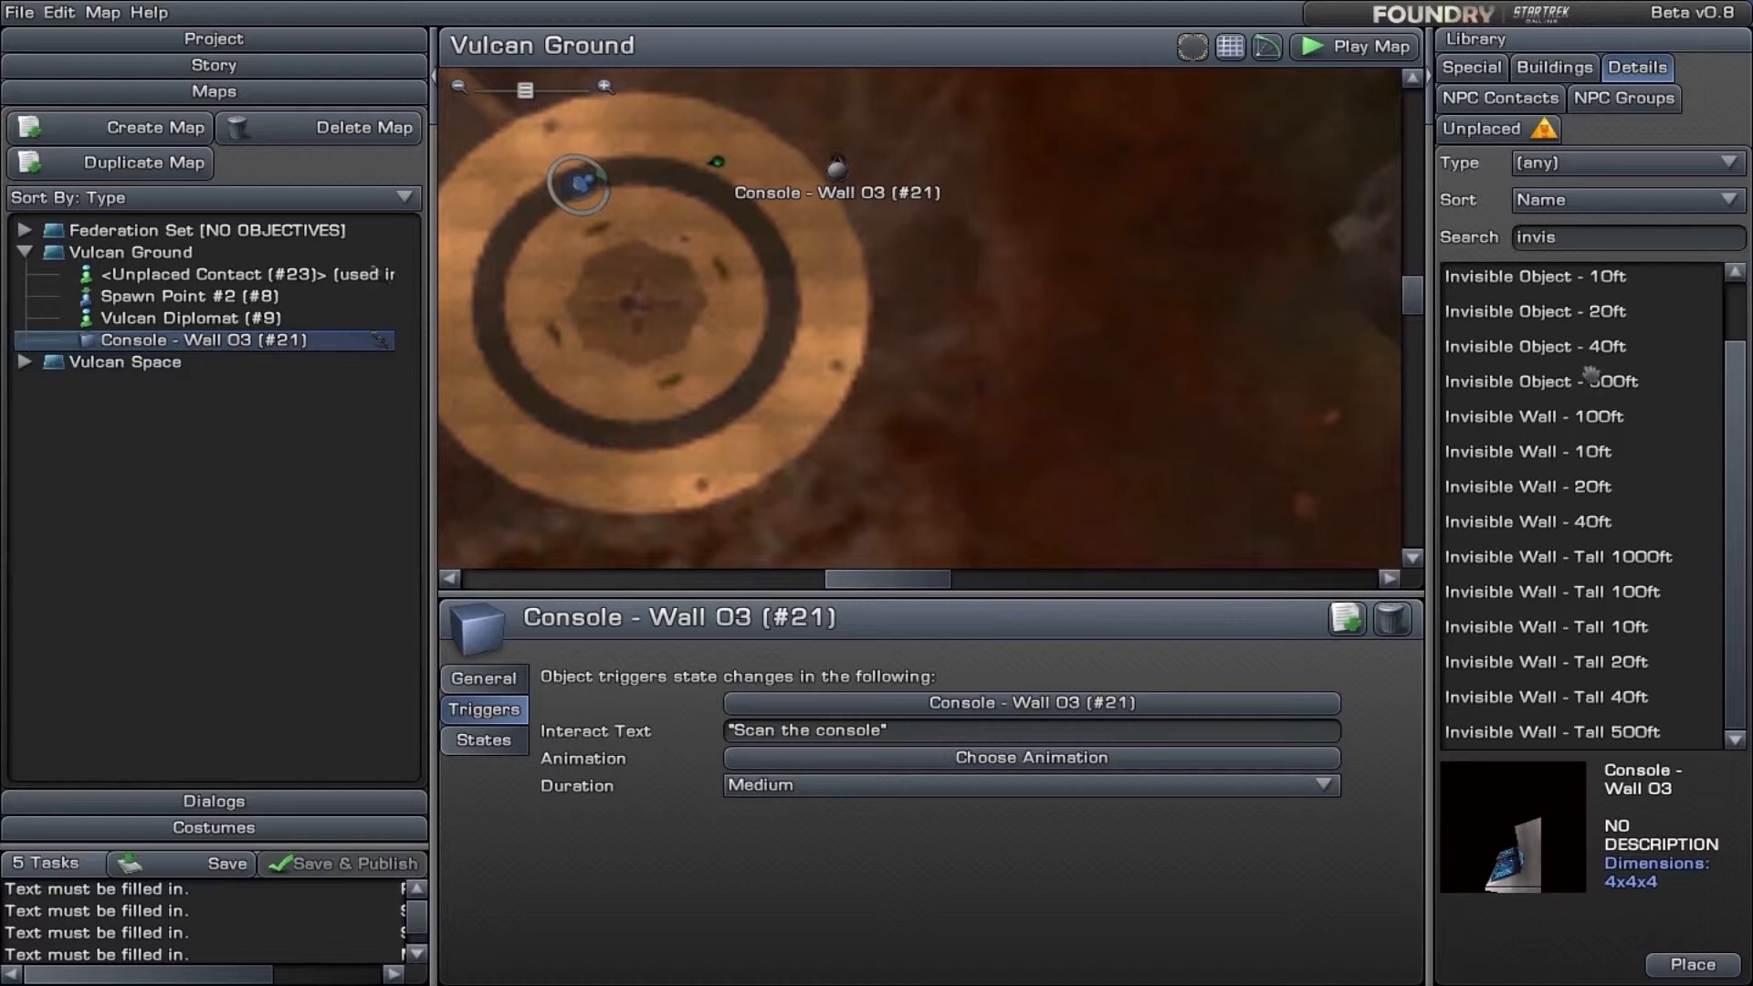
pyautogui.click(1568, 279)
pyautogui.moveTo(1568, 279); pyautogui.dragTo(638, 218)
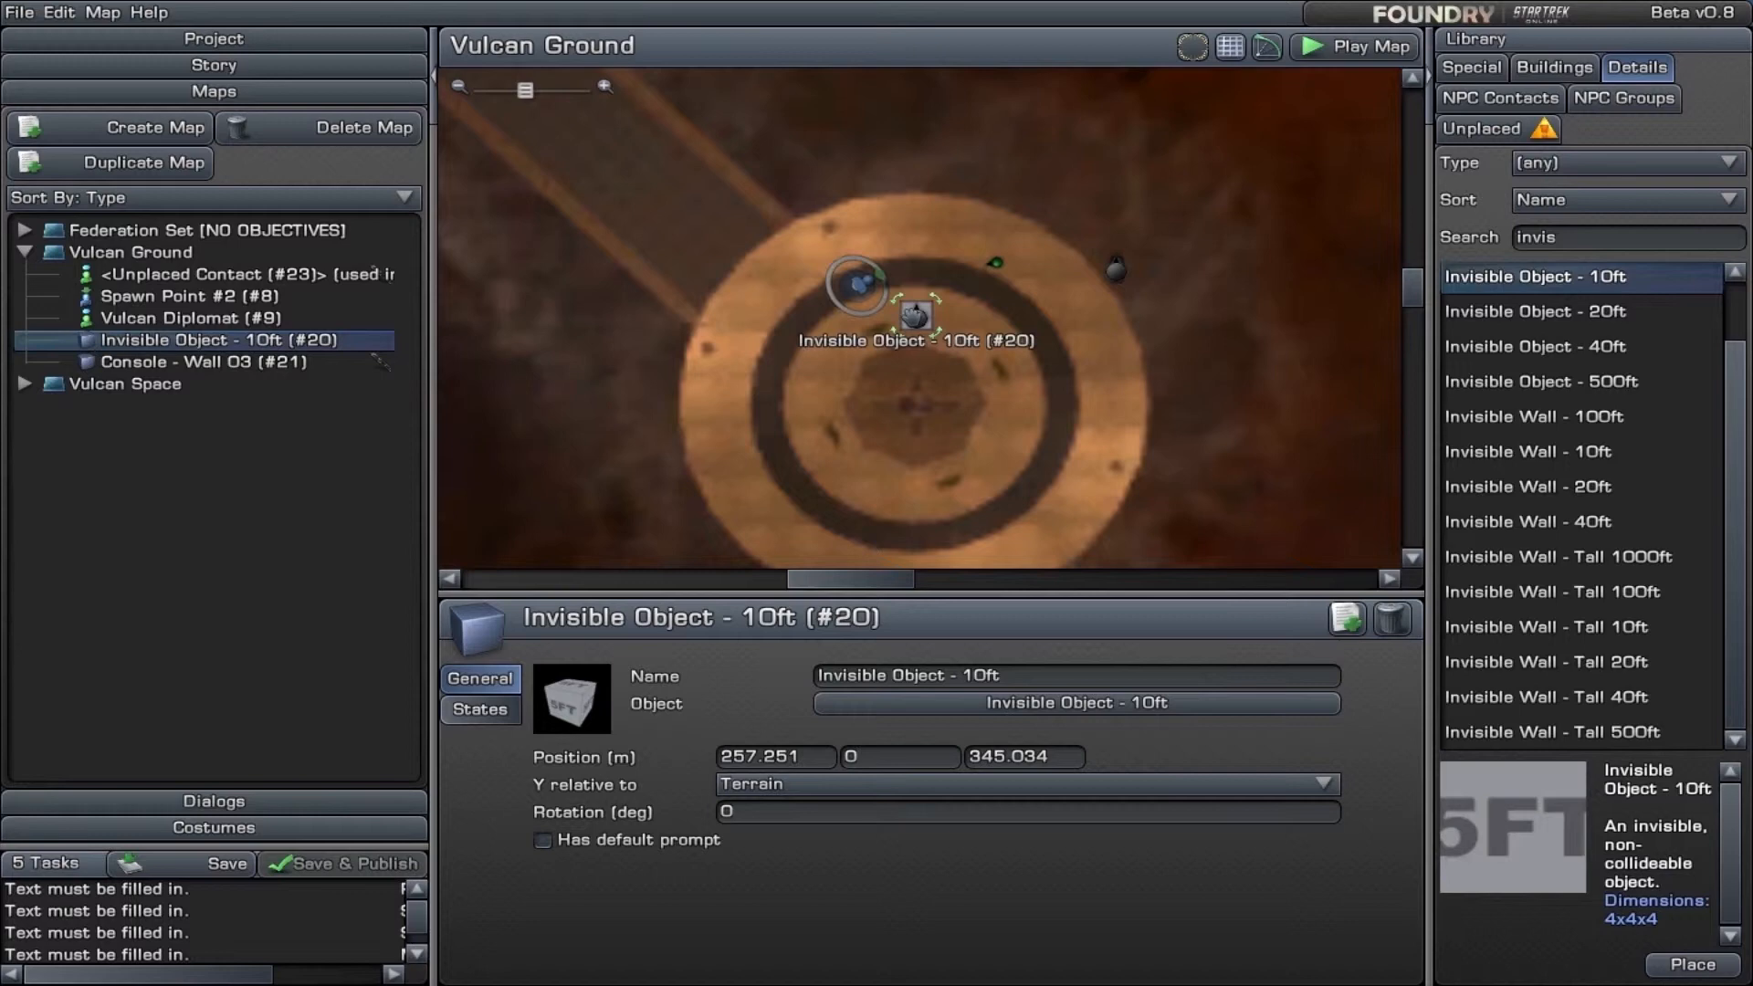
# - Try the name "dfgdfgdf" on the invisible object, and delete the object from the map
pyautogui.click(1025, 676)
pyautogui.press('BackSpace')
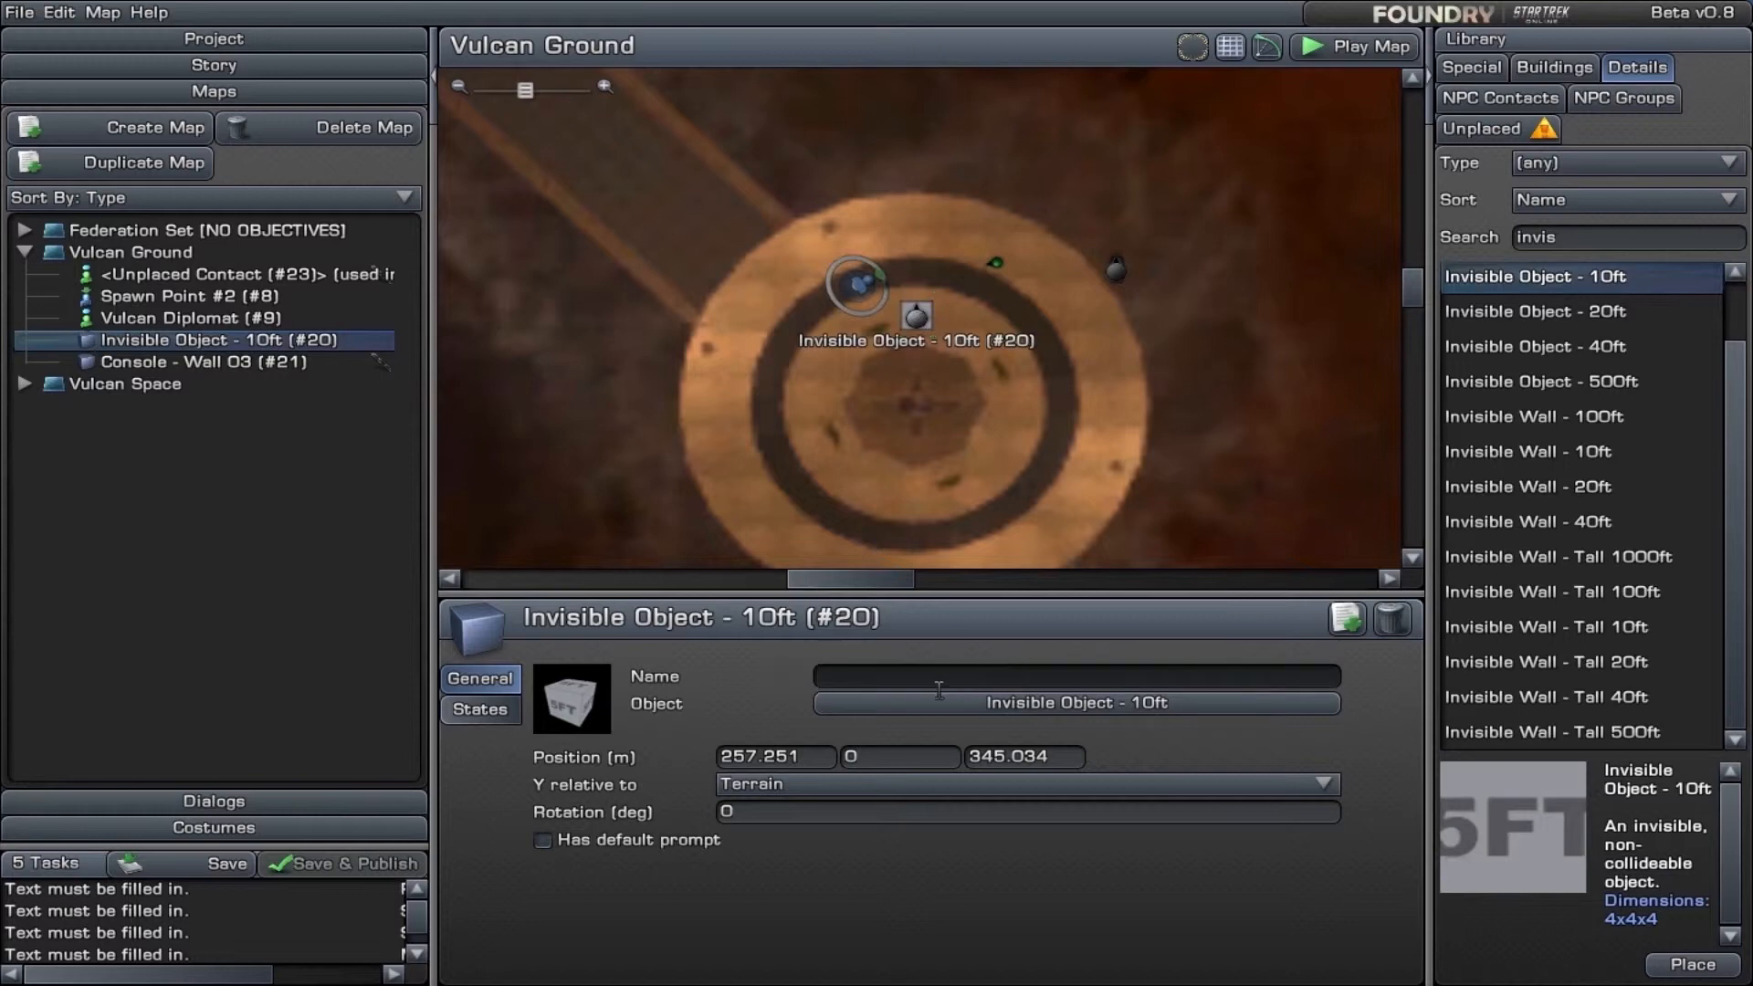
pyautogui.write('dfgdfgdf')
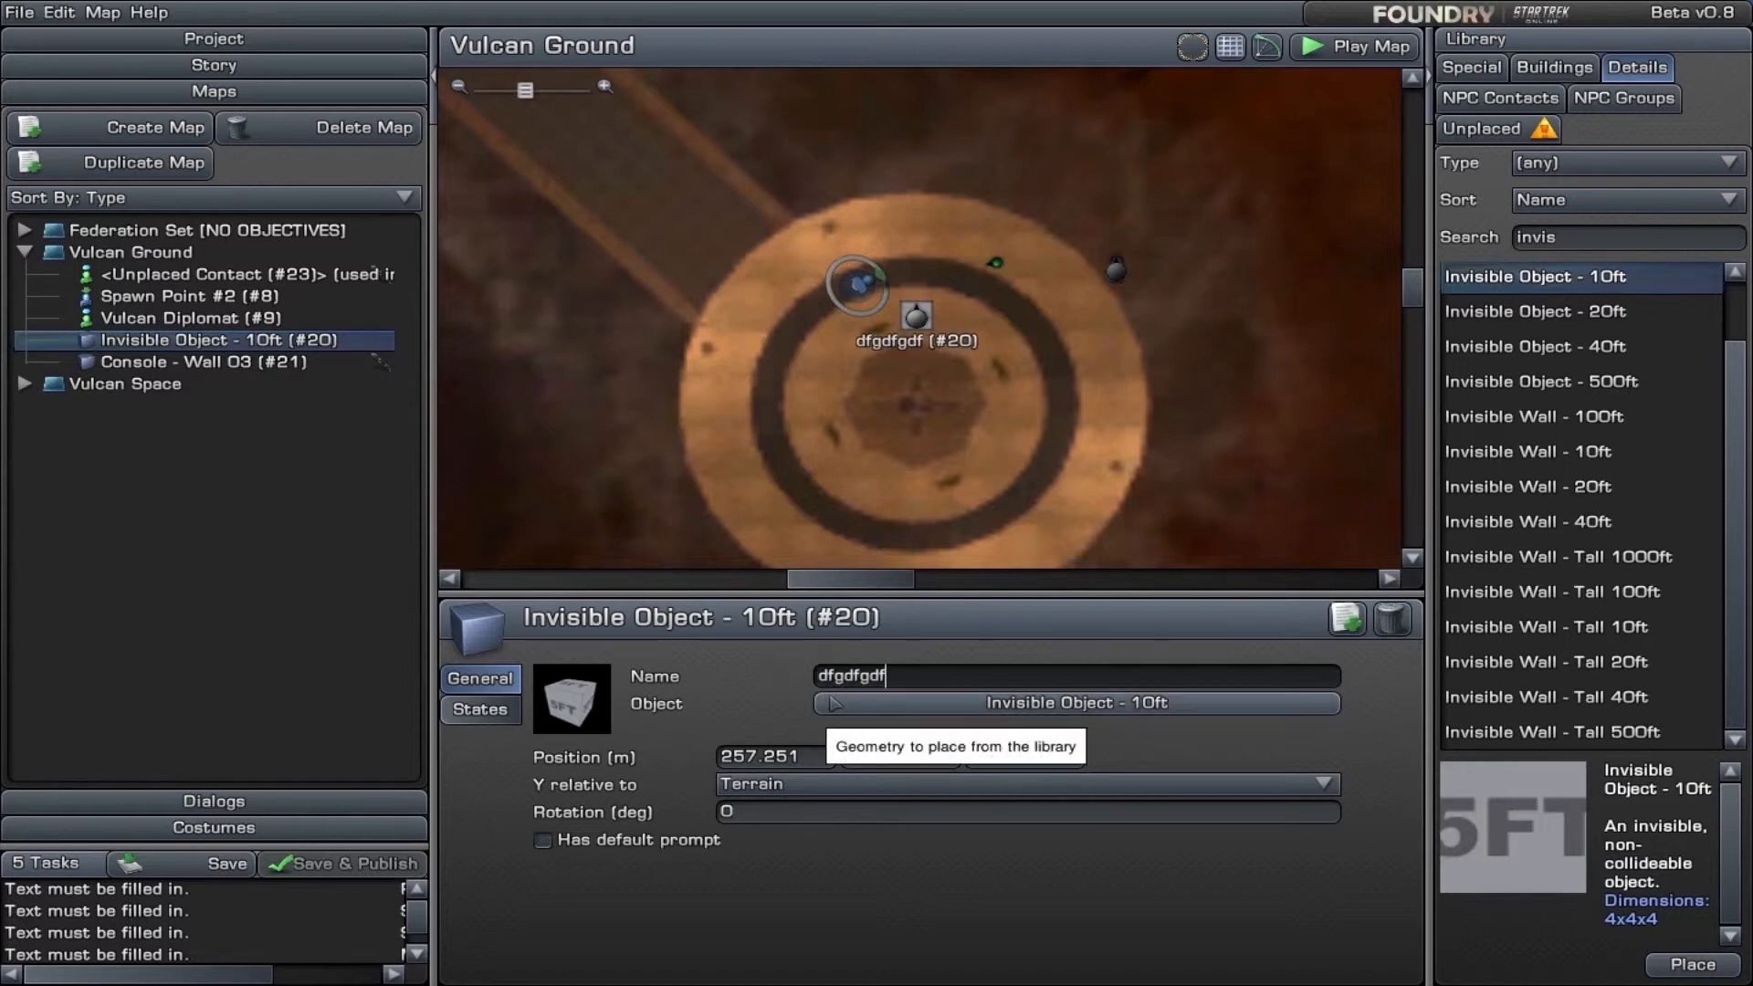
pyautogui.press('BackSpace')
pyautogui.press('BackSpace')
pyautogui.press('BackSpace')
pyautogui.press('BackSpace')
pyautogui.press('BackSpace')
pyautogui.press('BackSpace')
pyautogui.press('BackSpace')
pyautogui.press('BackSpace')
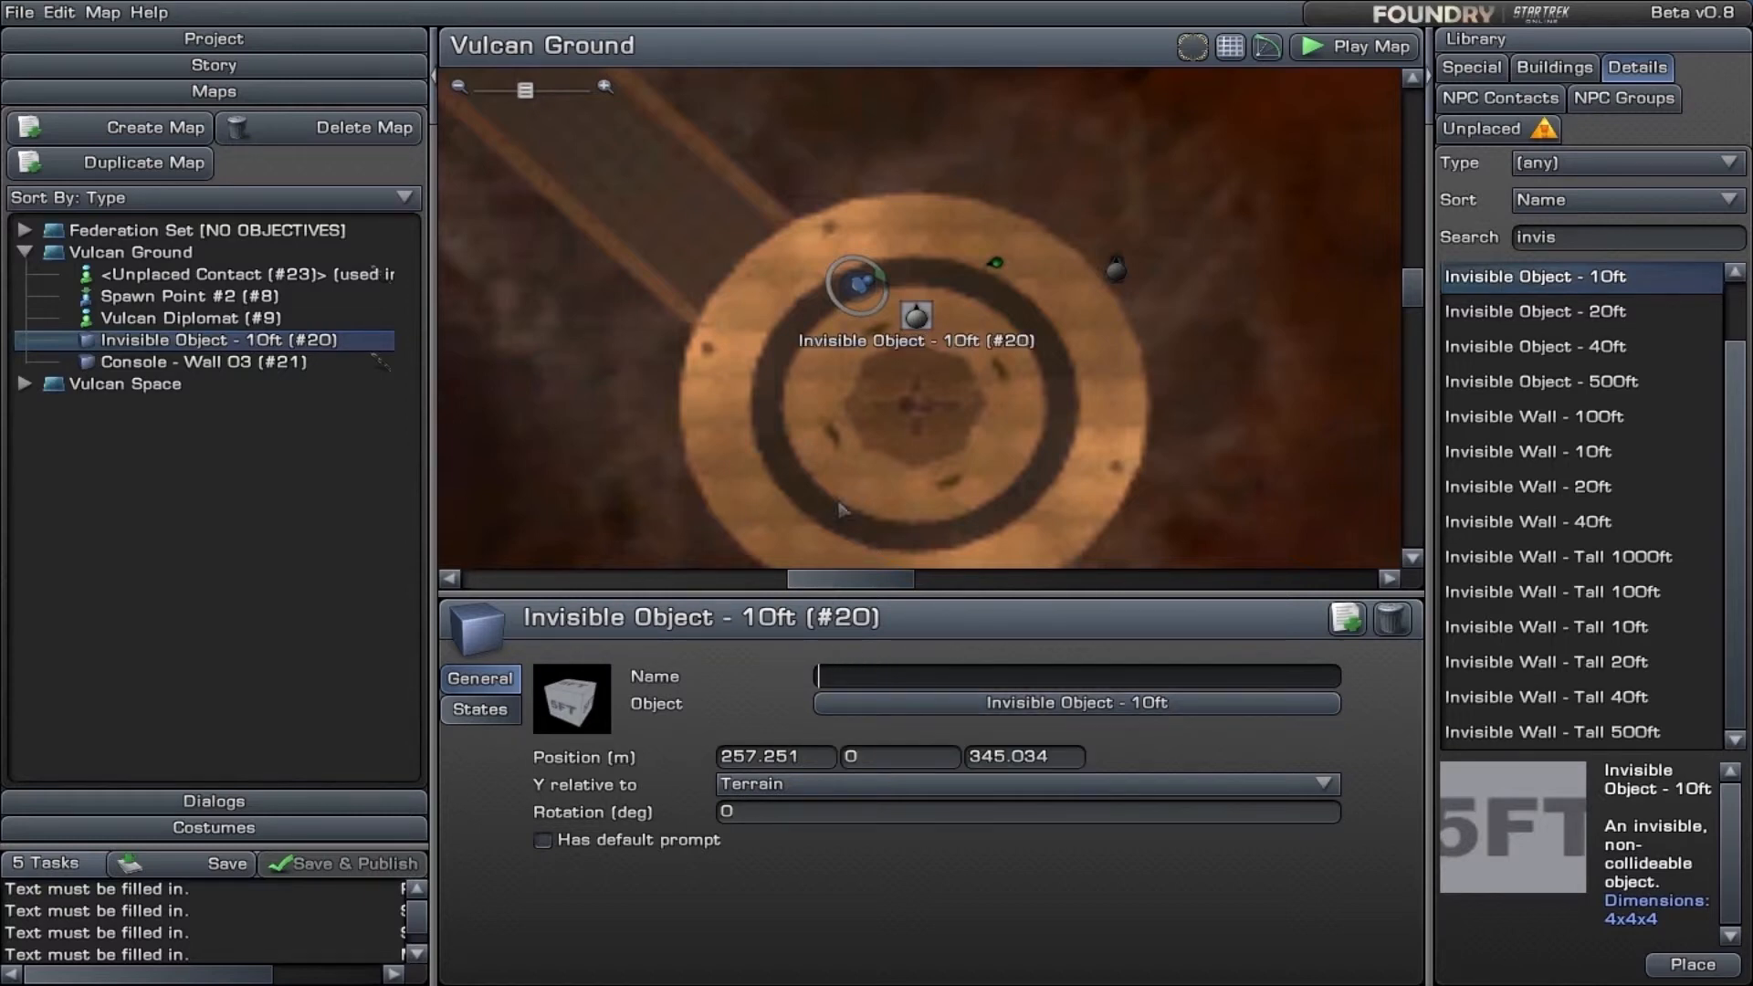
pyautogui.moveTo(916, 315); pyautogui.dragTo(525, 160)
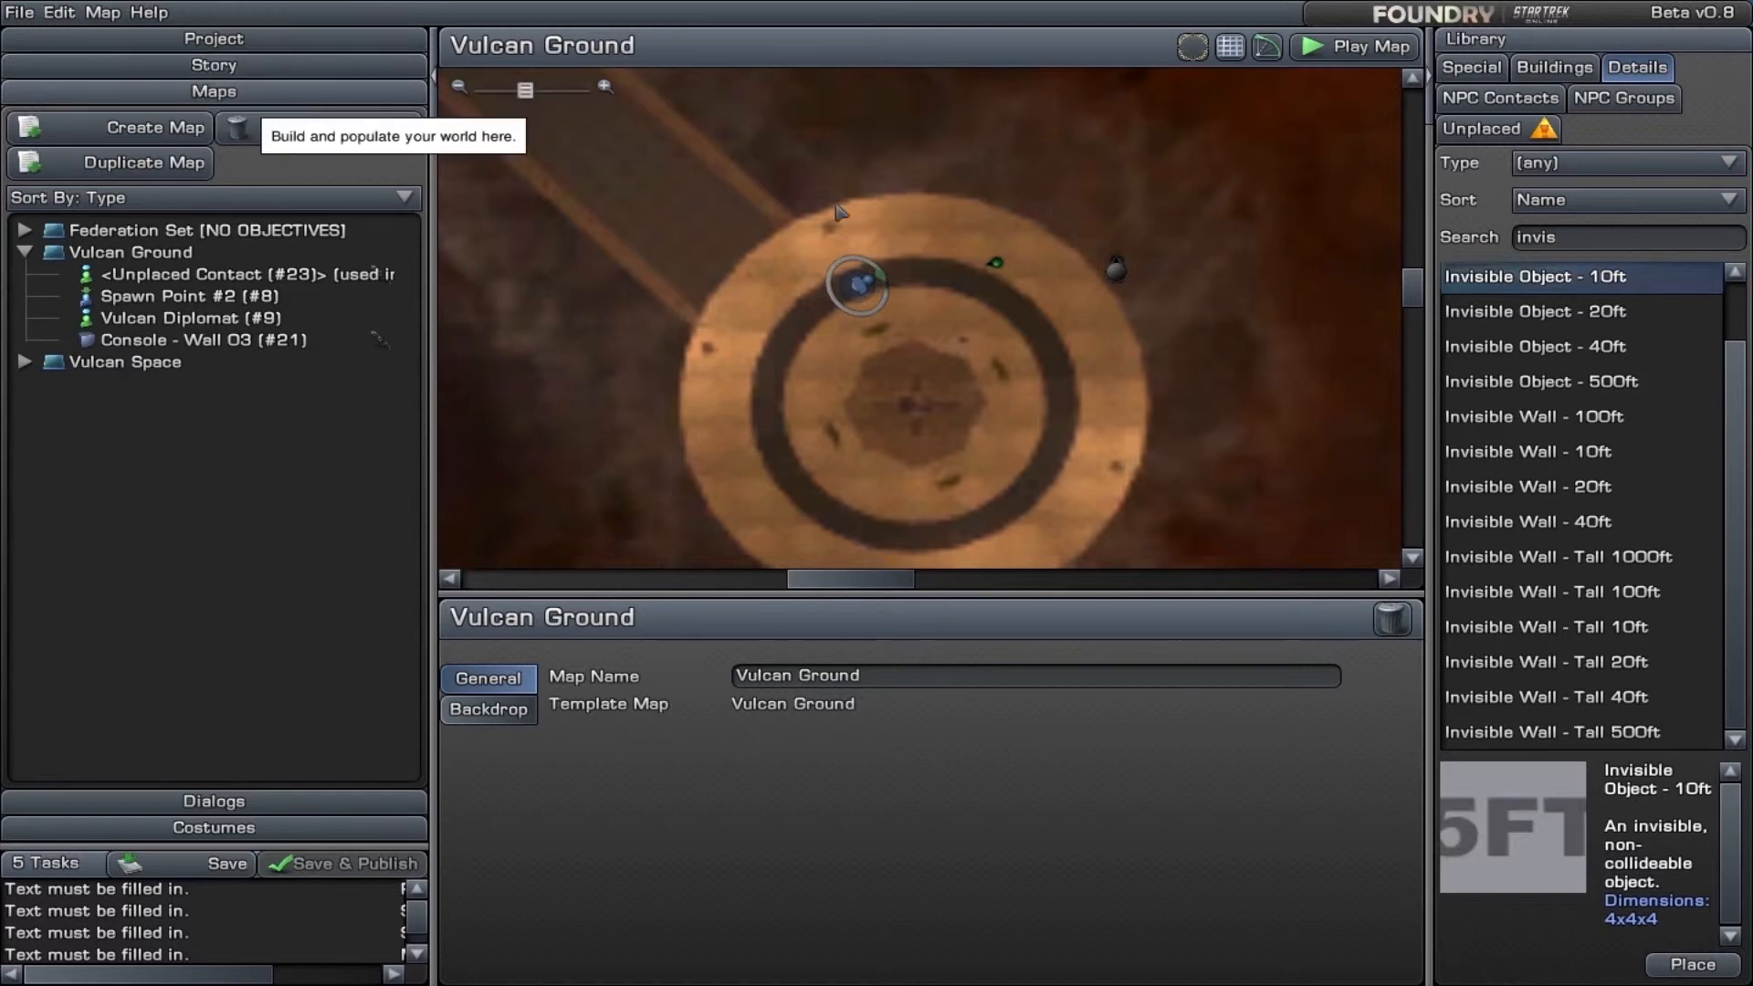
# - Examine the state sequence of the Vulcan Diplomat and the trigger options for hiding the contact
pyautogui.click(998, 265)
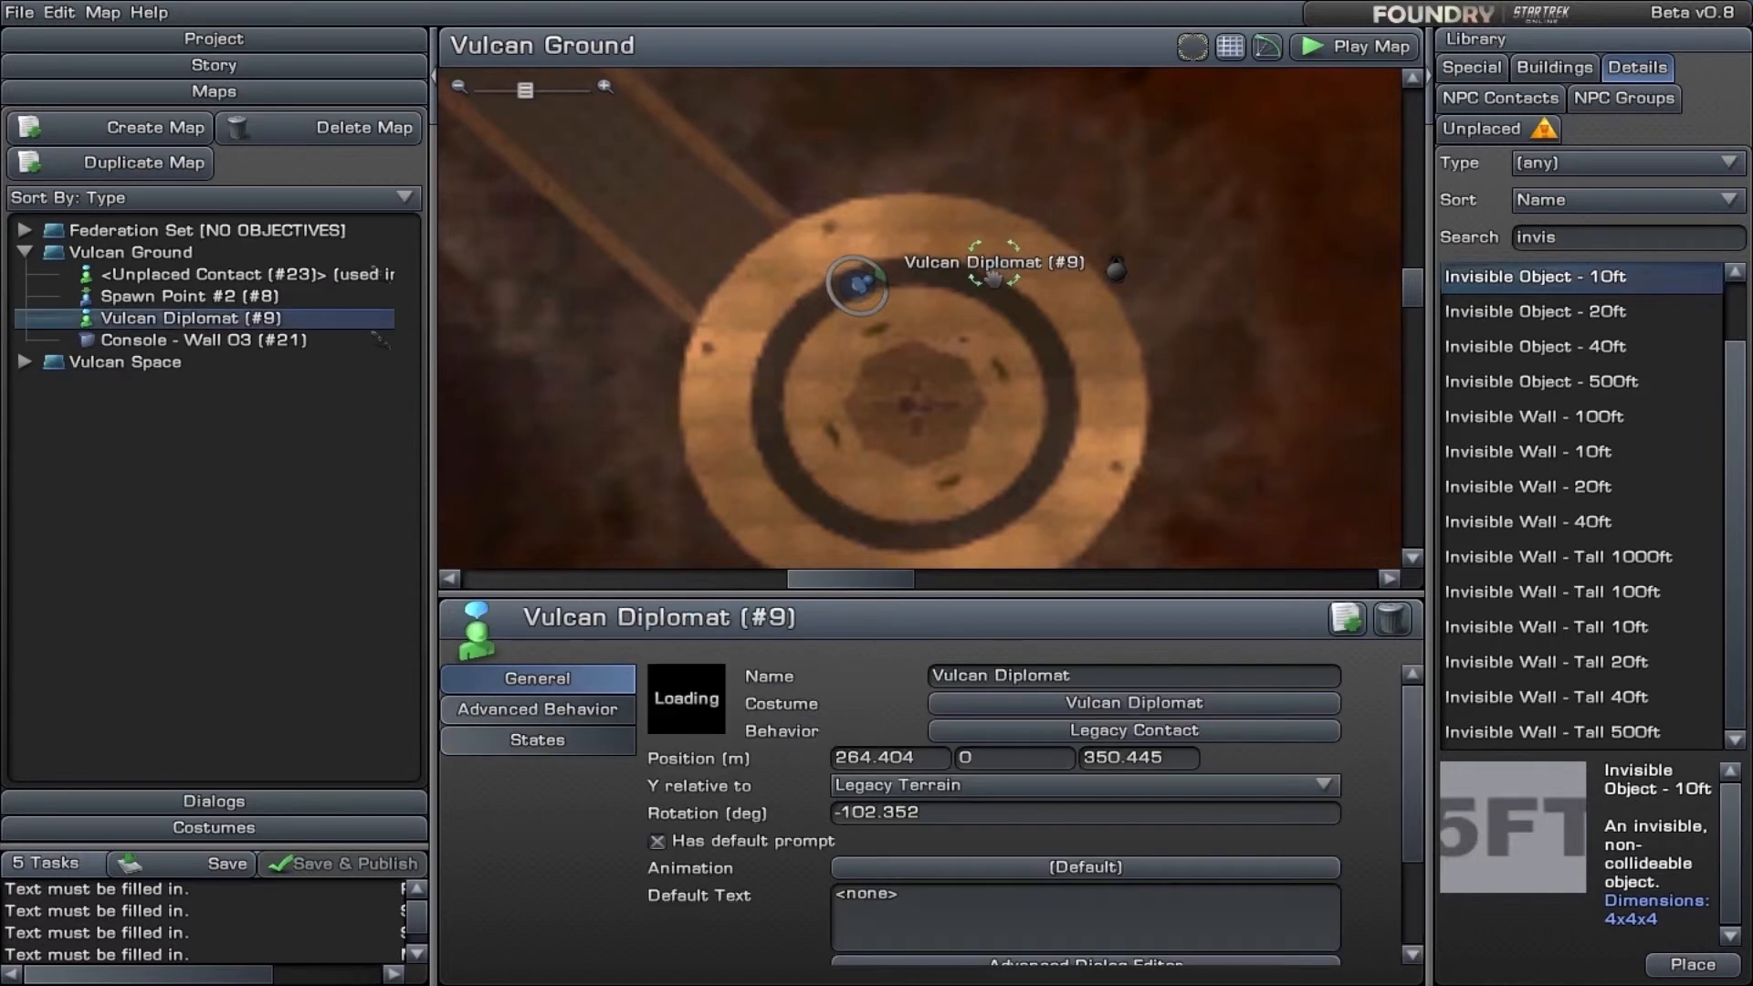
pyautogui.click(552, 749)
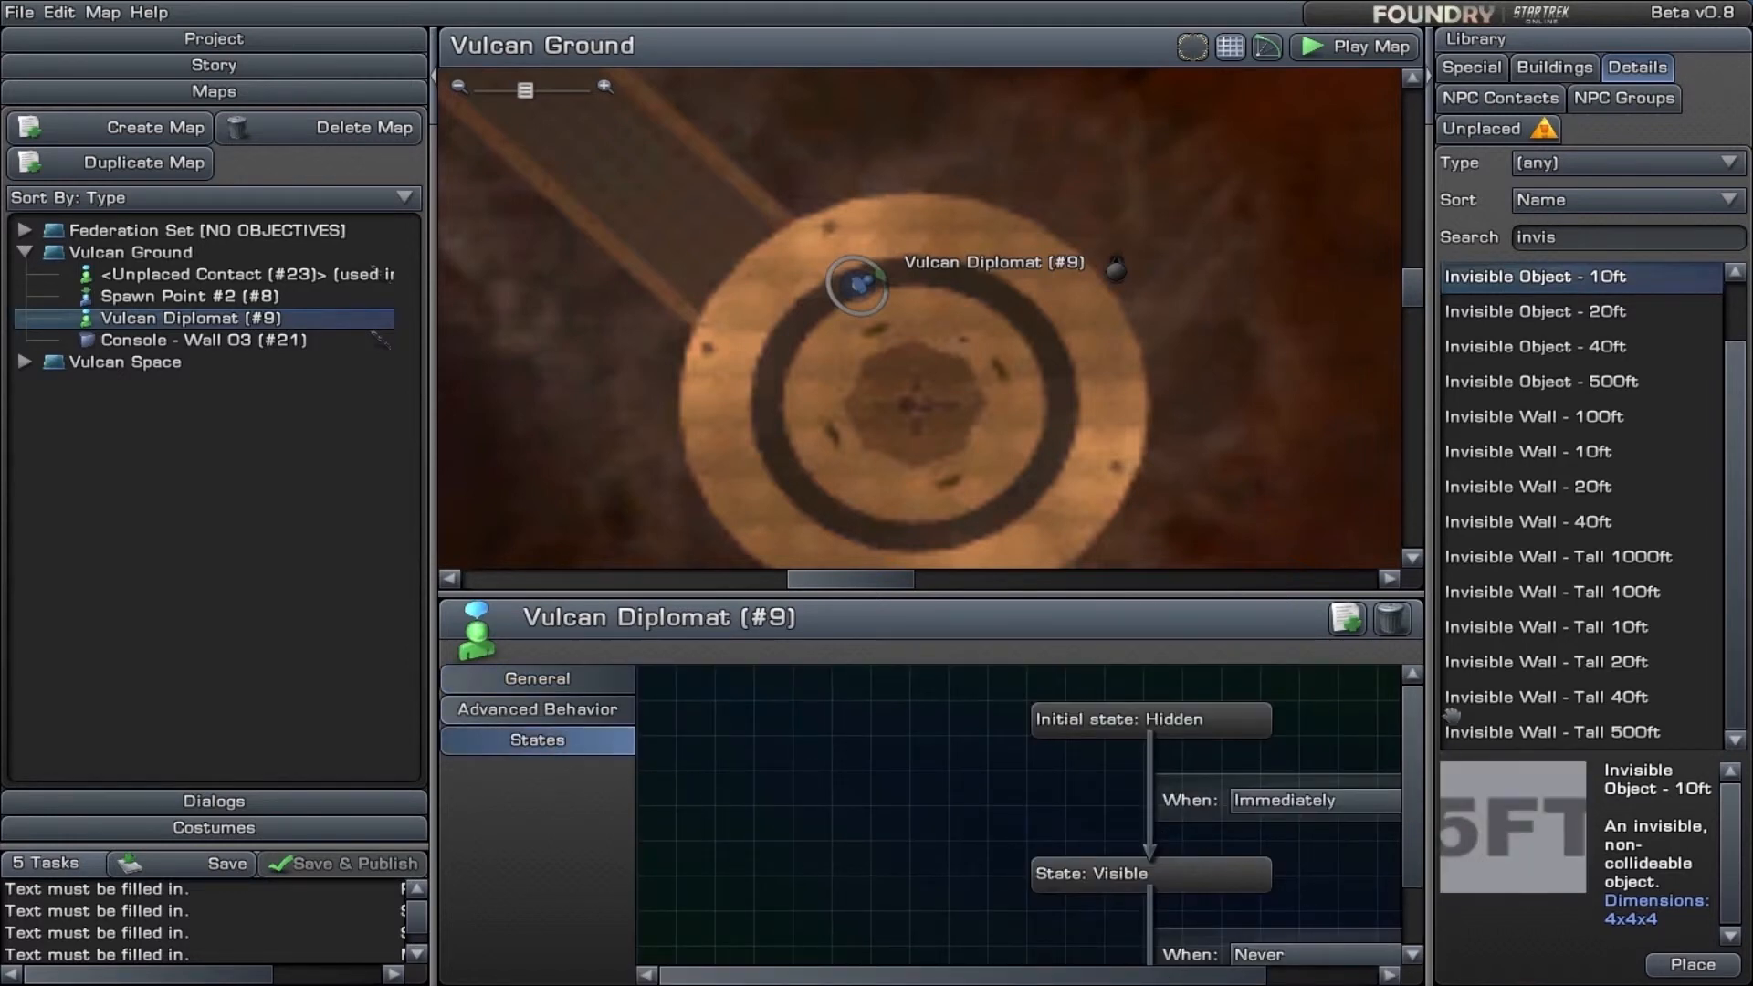
pyautogui.scroll(-3, 1417, 798)
pyautogui.moveTo(937, 975); pyautogui.dragTo(1034, 975)
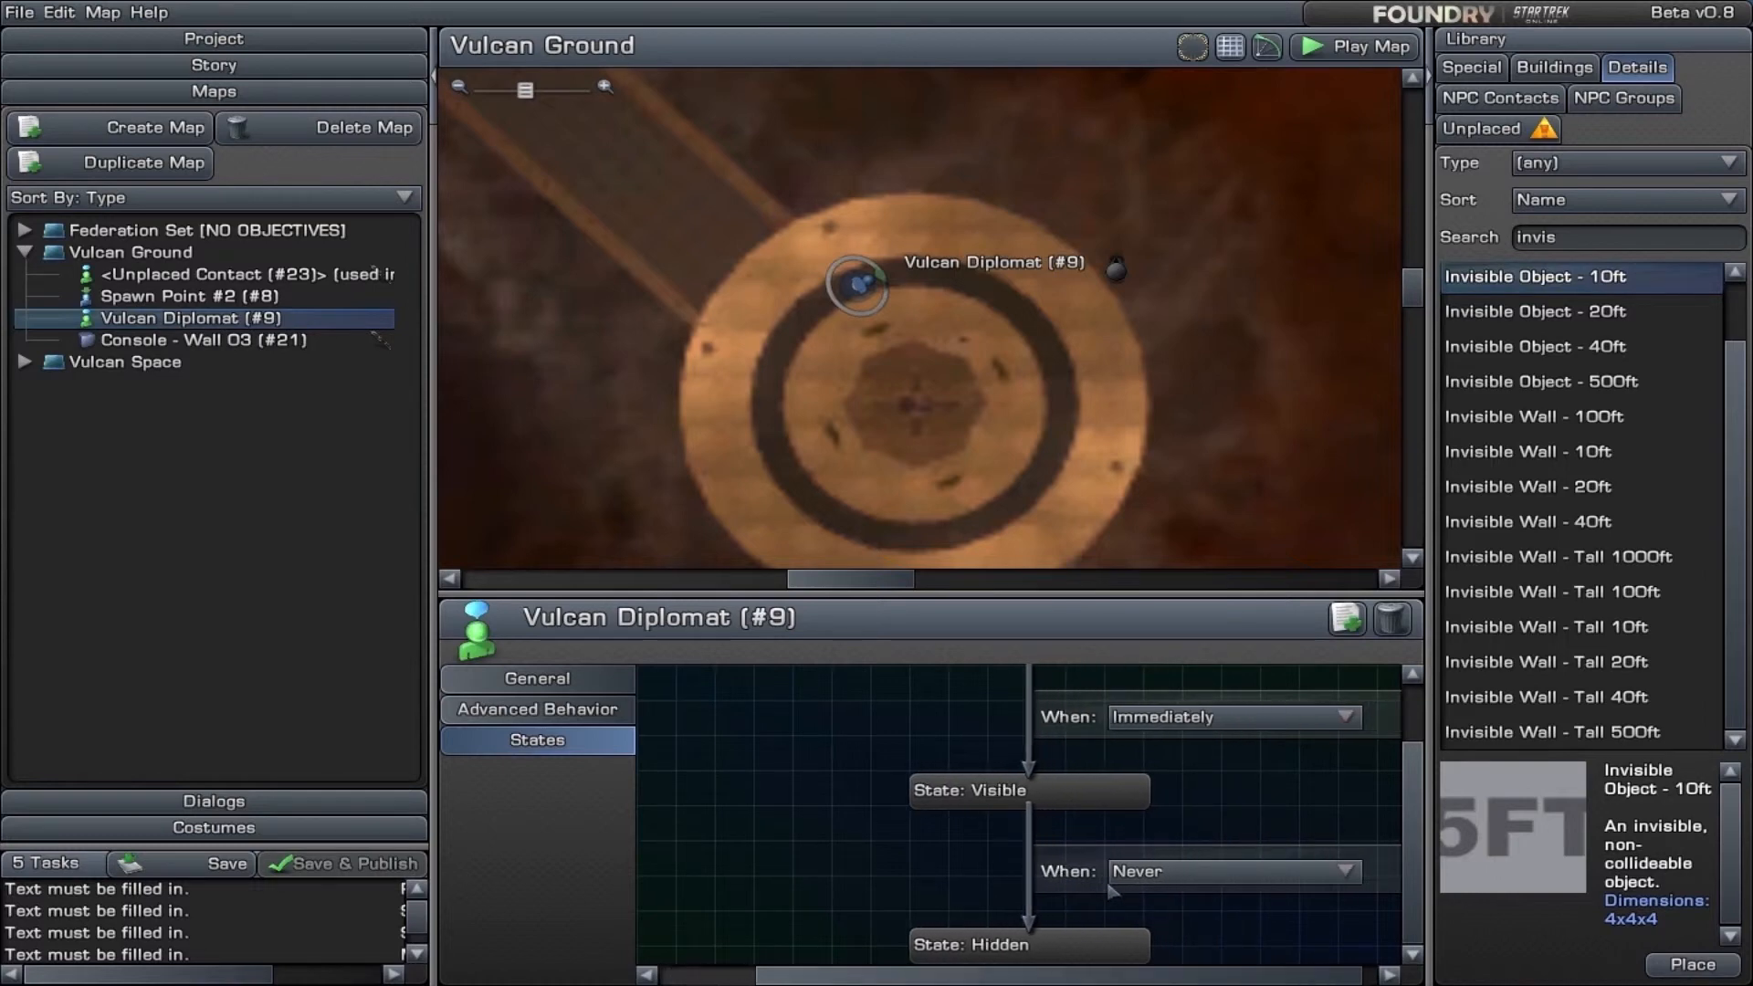
pyautogui.click(1227, 875)
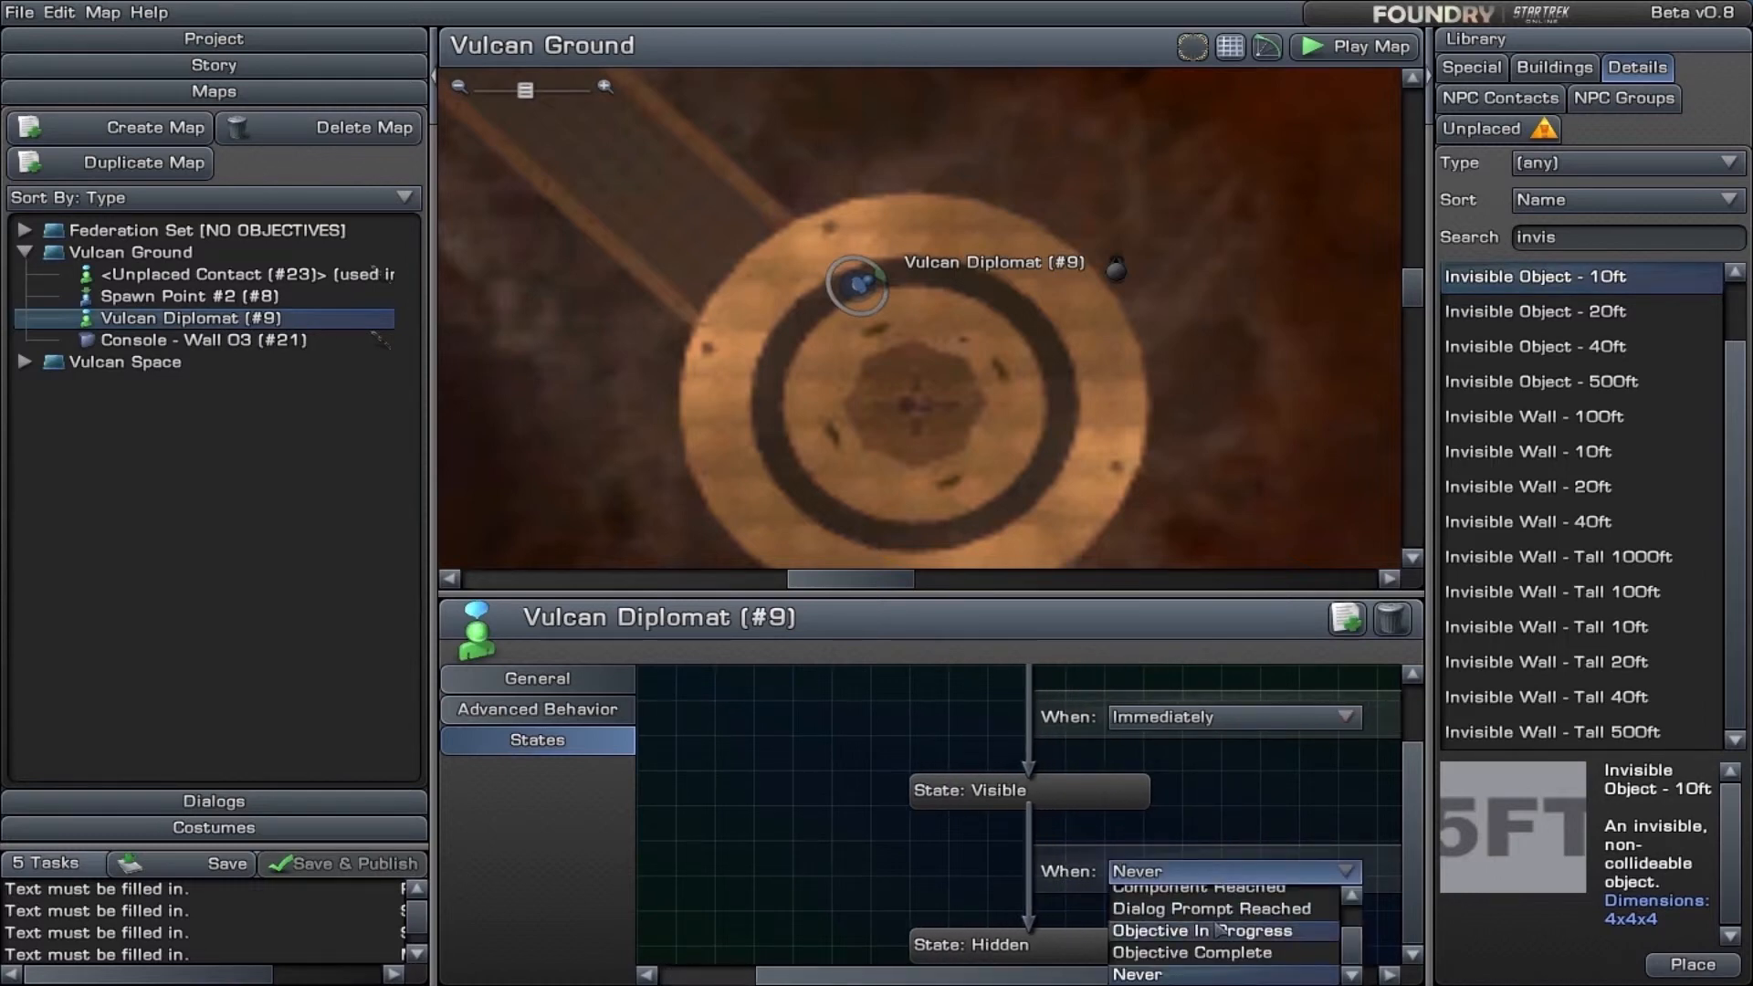
pyautogui.scroll(2, 1220, 927)
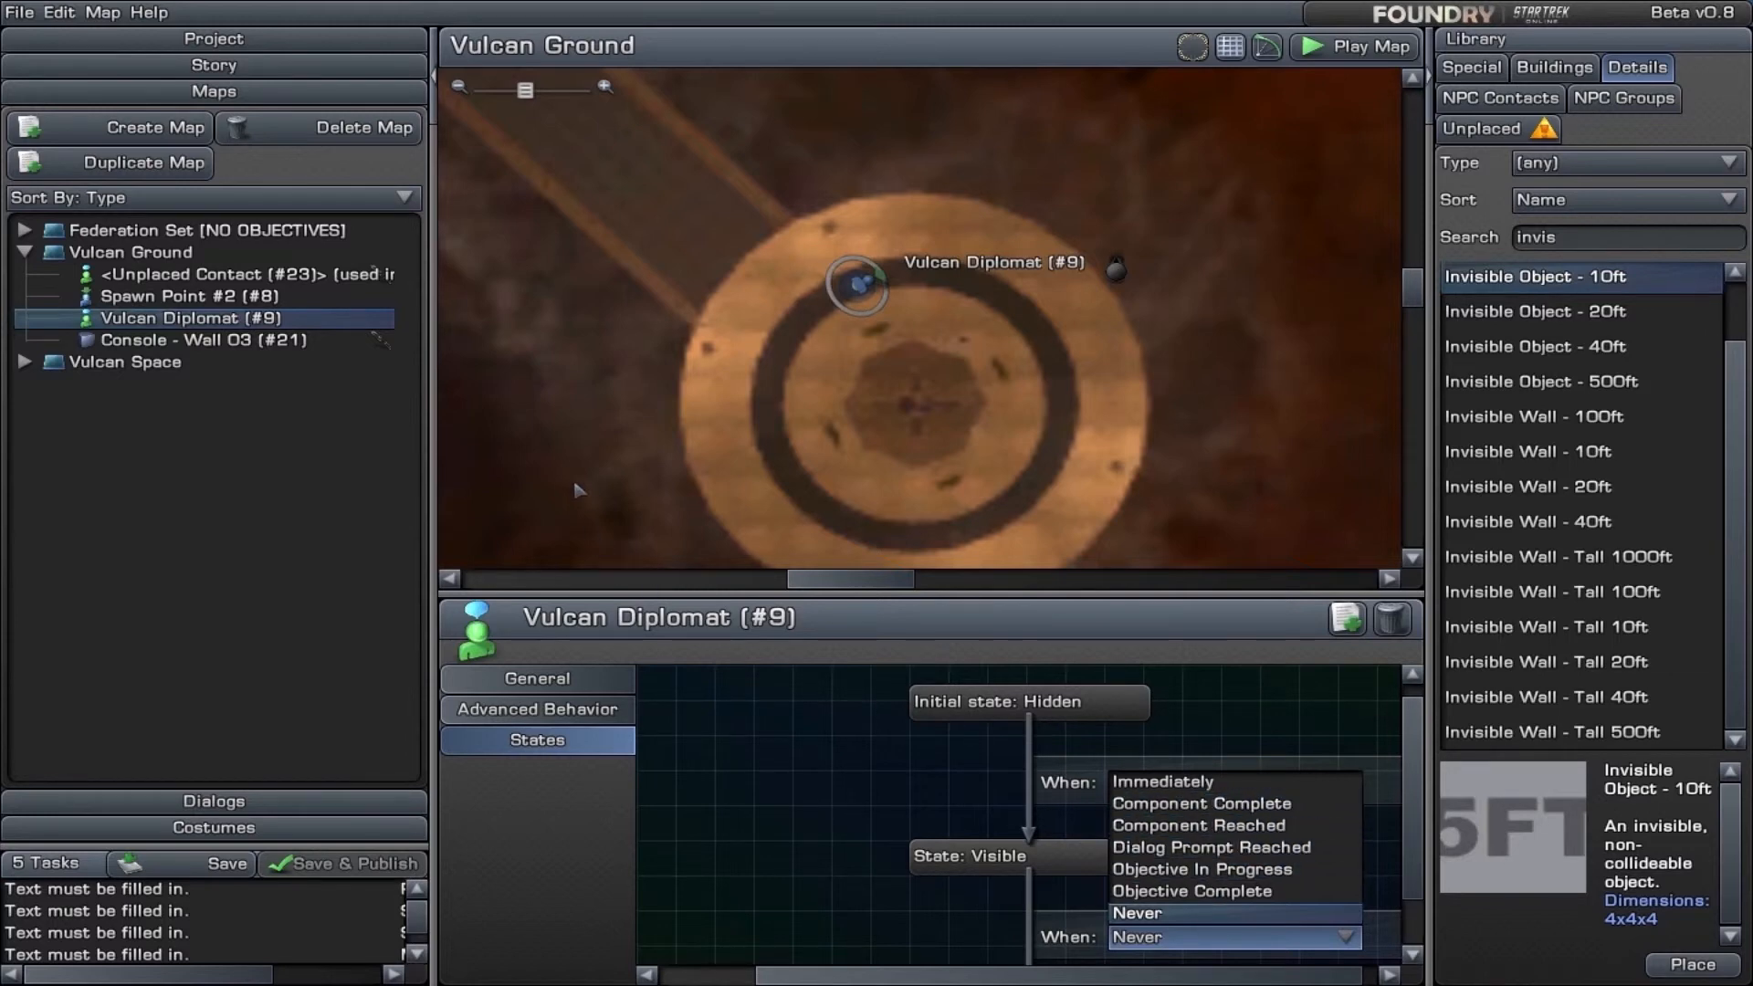
# - Assign the Vulcan Diplomat as the contact of the unnamed Dialog with Contact task in the Vulcan Ground story
pyautogui.click(131, 252)
pyautogui.click(216, 66)
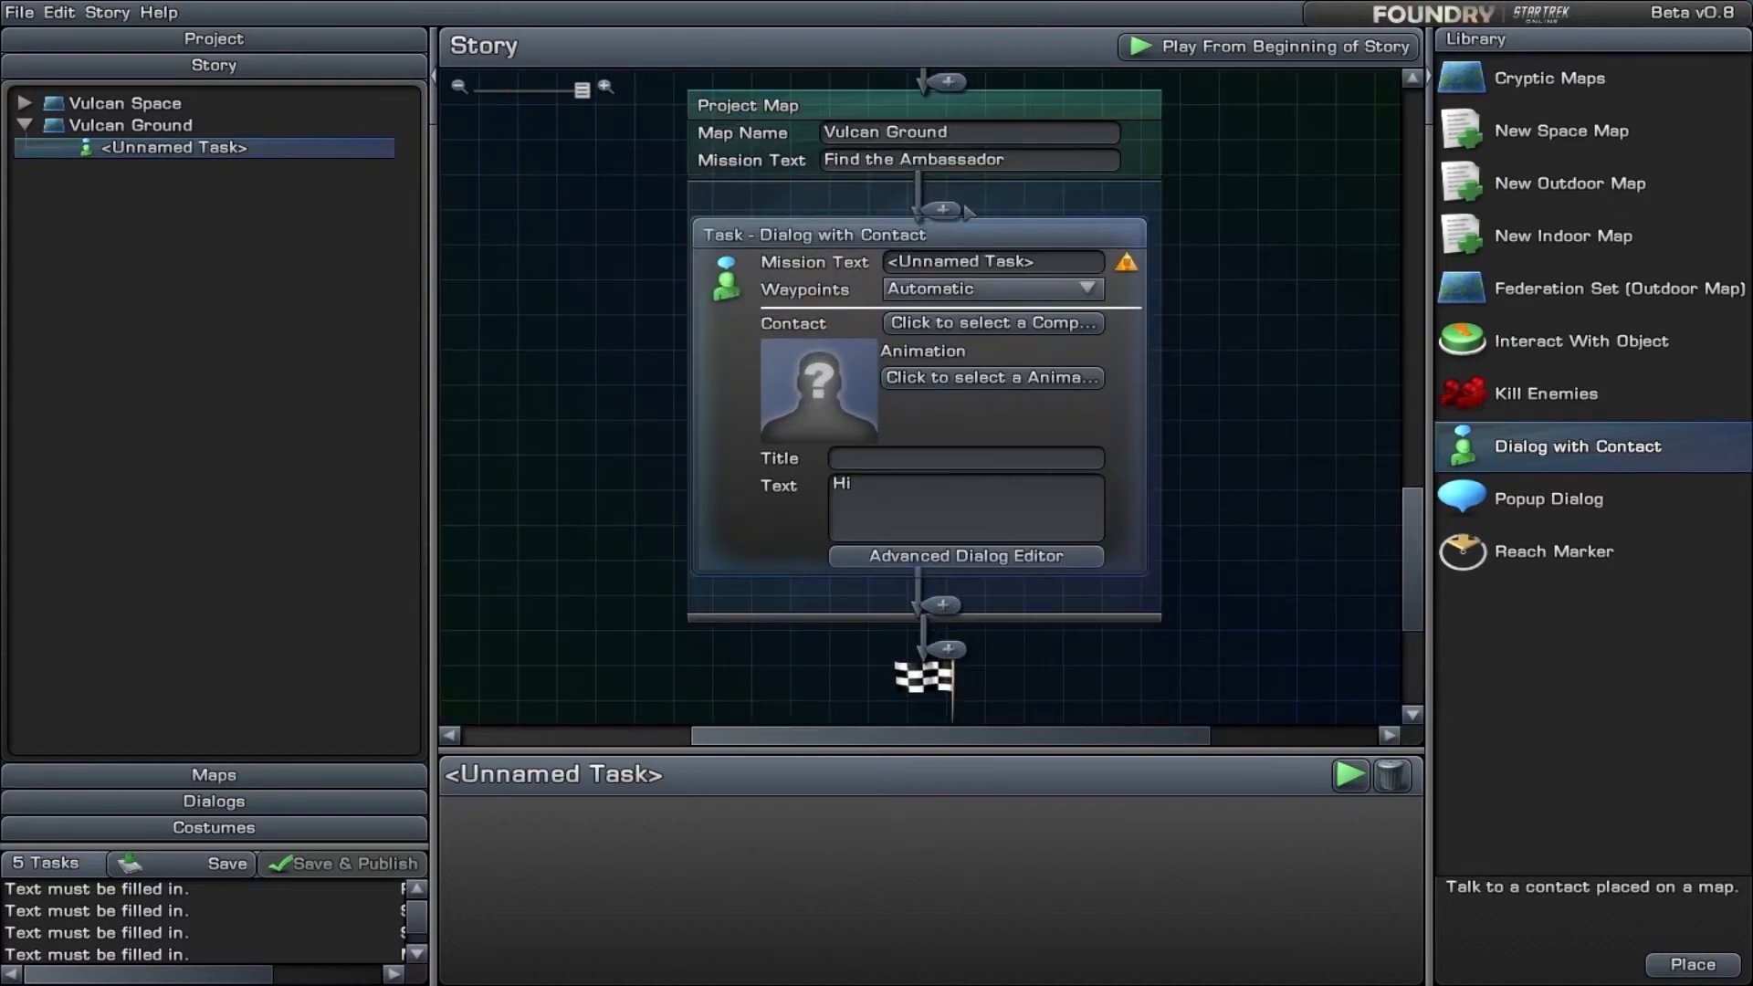
pyautogui.click(991, 324)
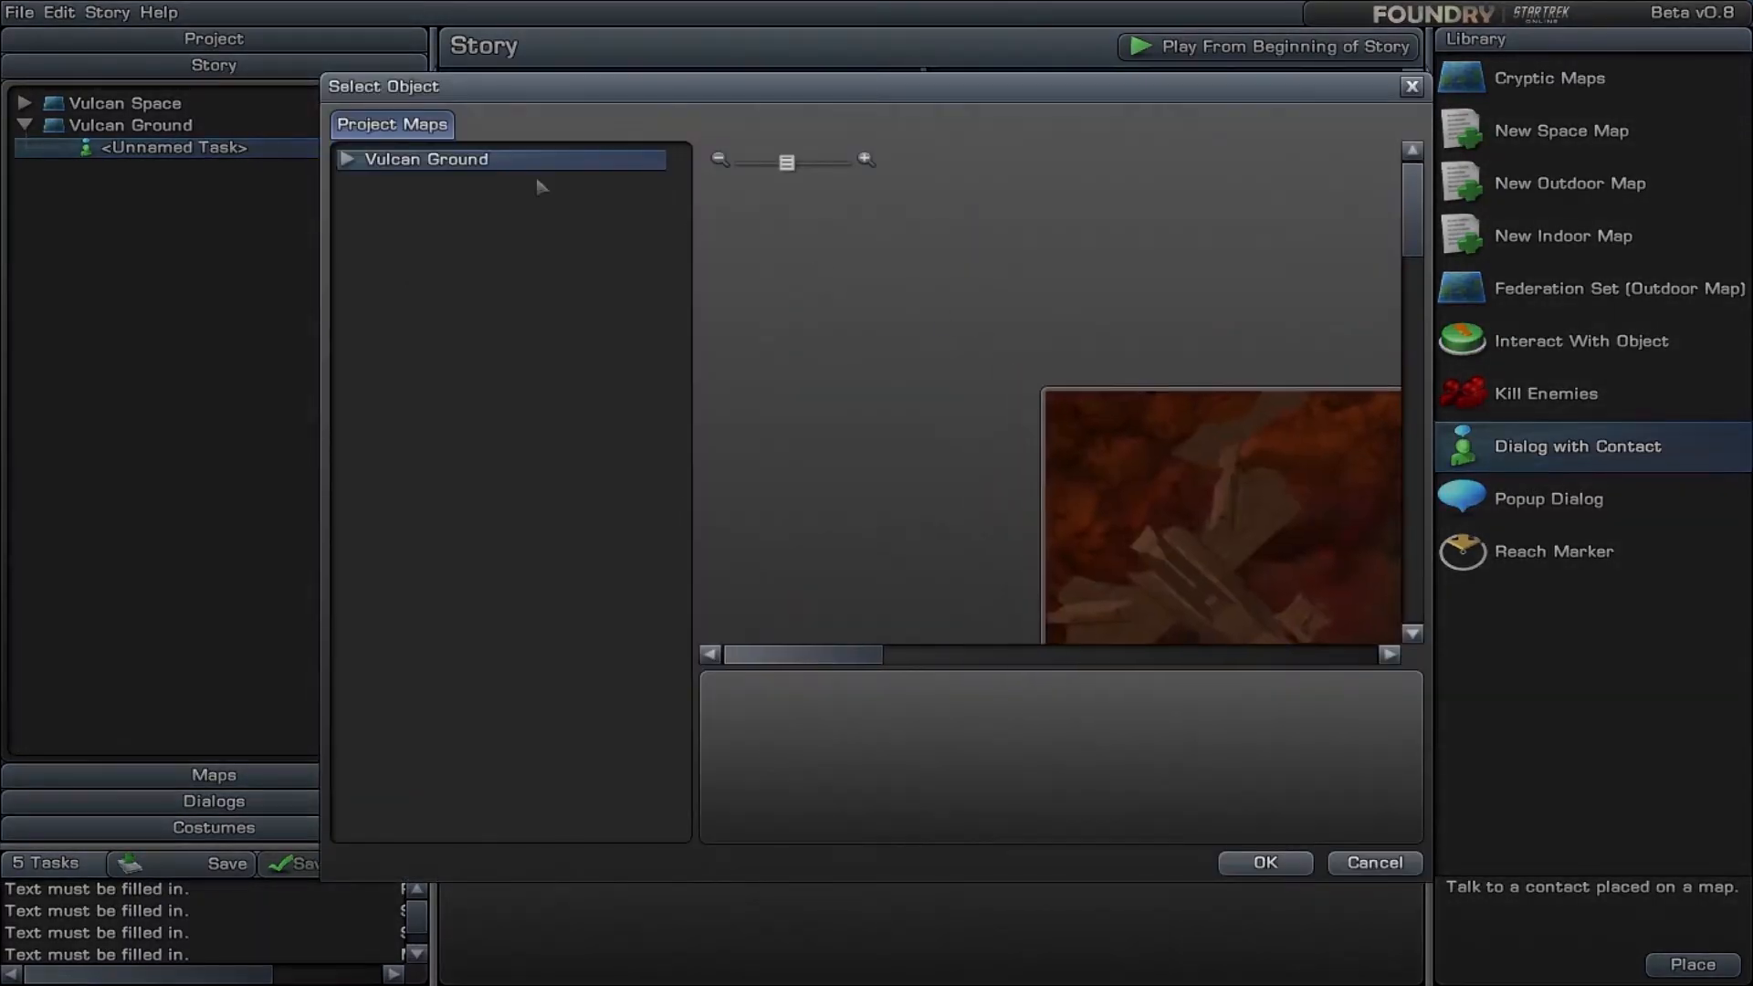
pyautogui.click(356, 161)
pyautogui.click(446, 187)
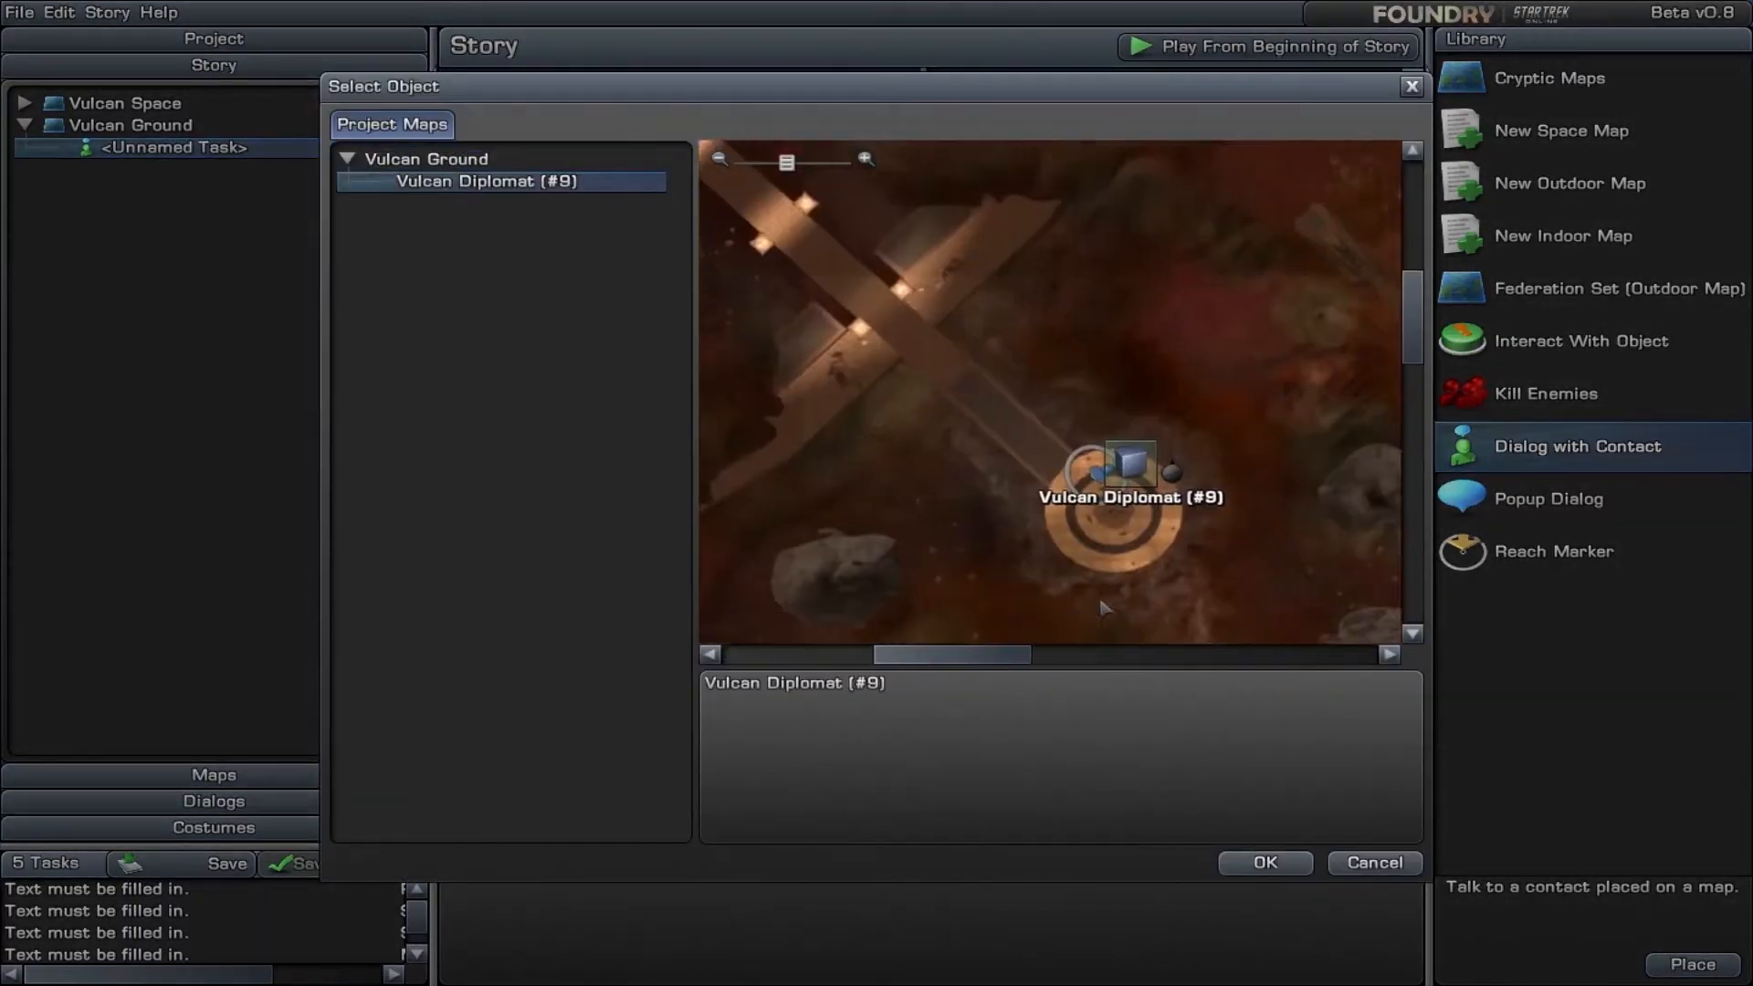
pyautogui.click(1266, 863)
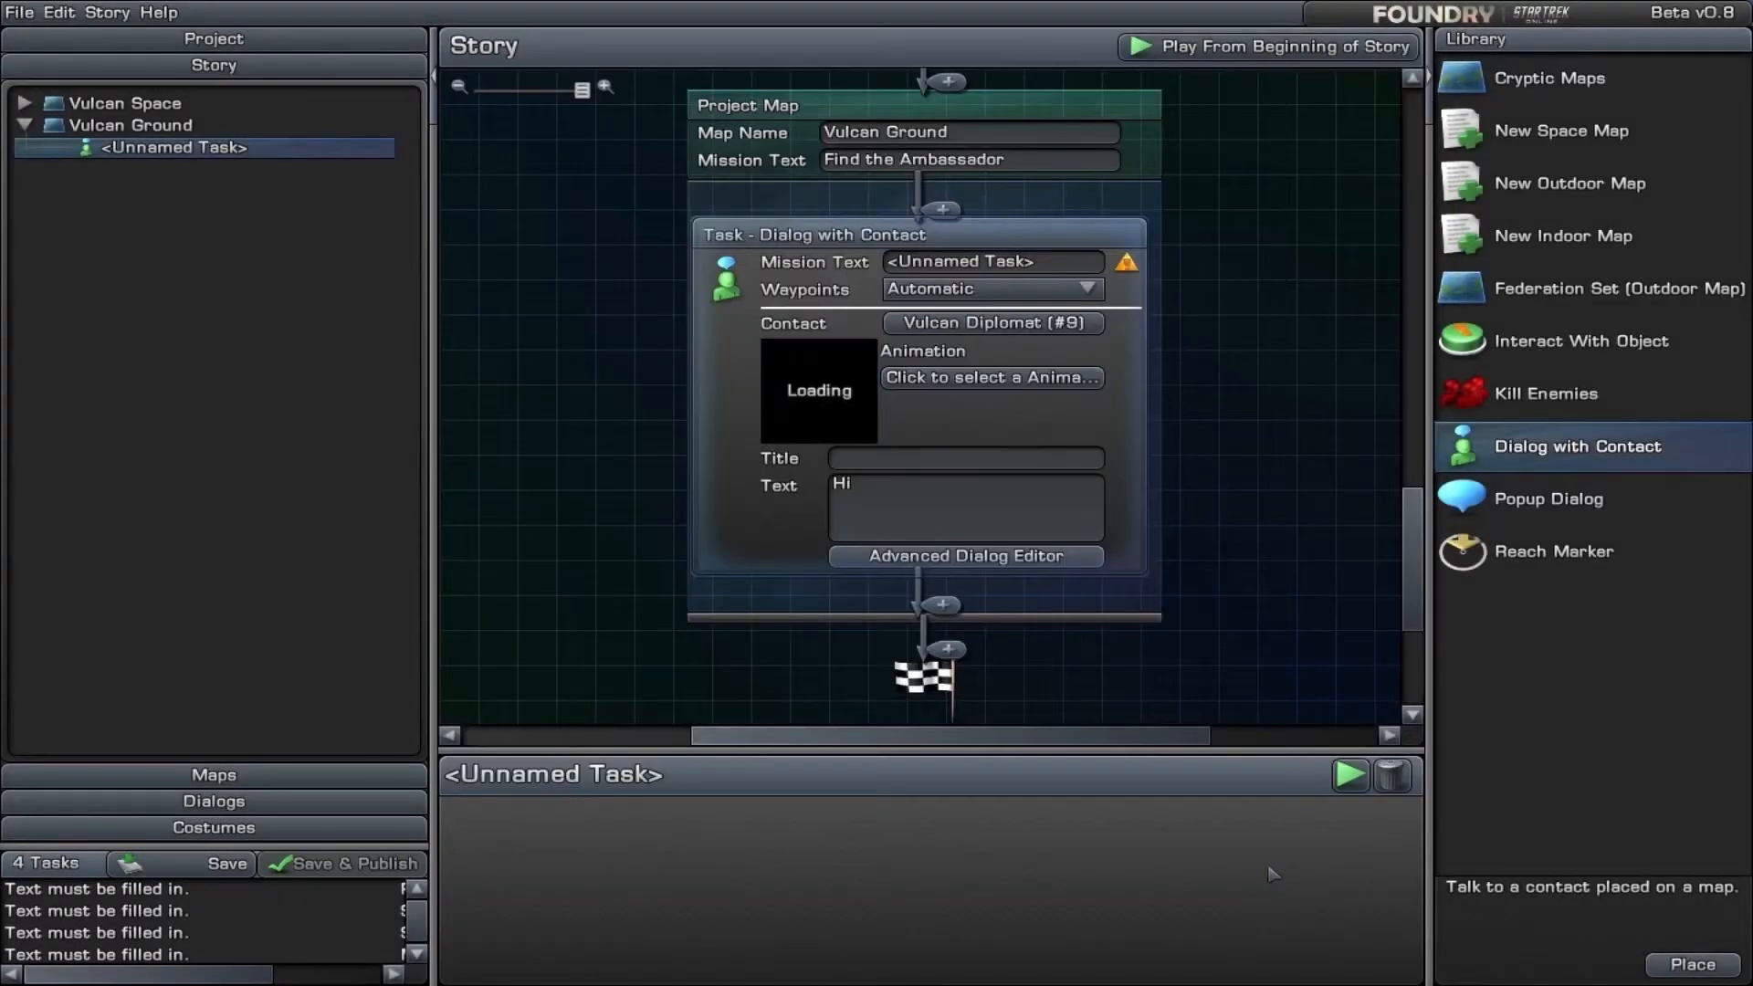
# - Review which triggers the Vulcan Diplomat's visible and hidden states offer on the map for a contact used in an objective
pyautogui.click(265, 775)
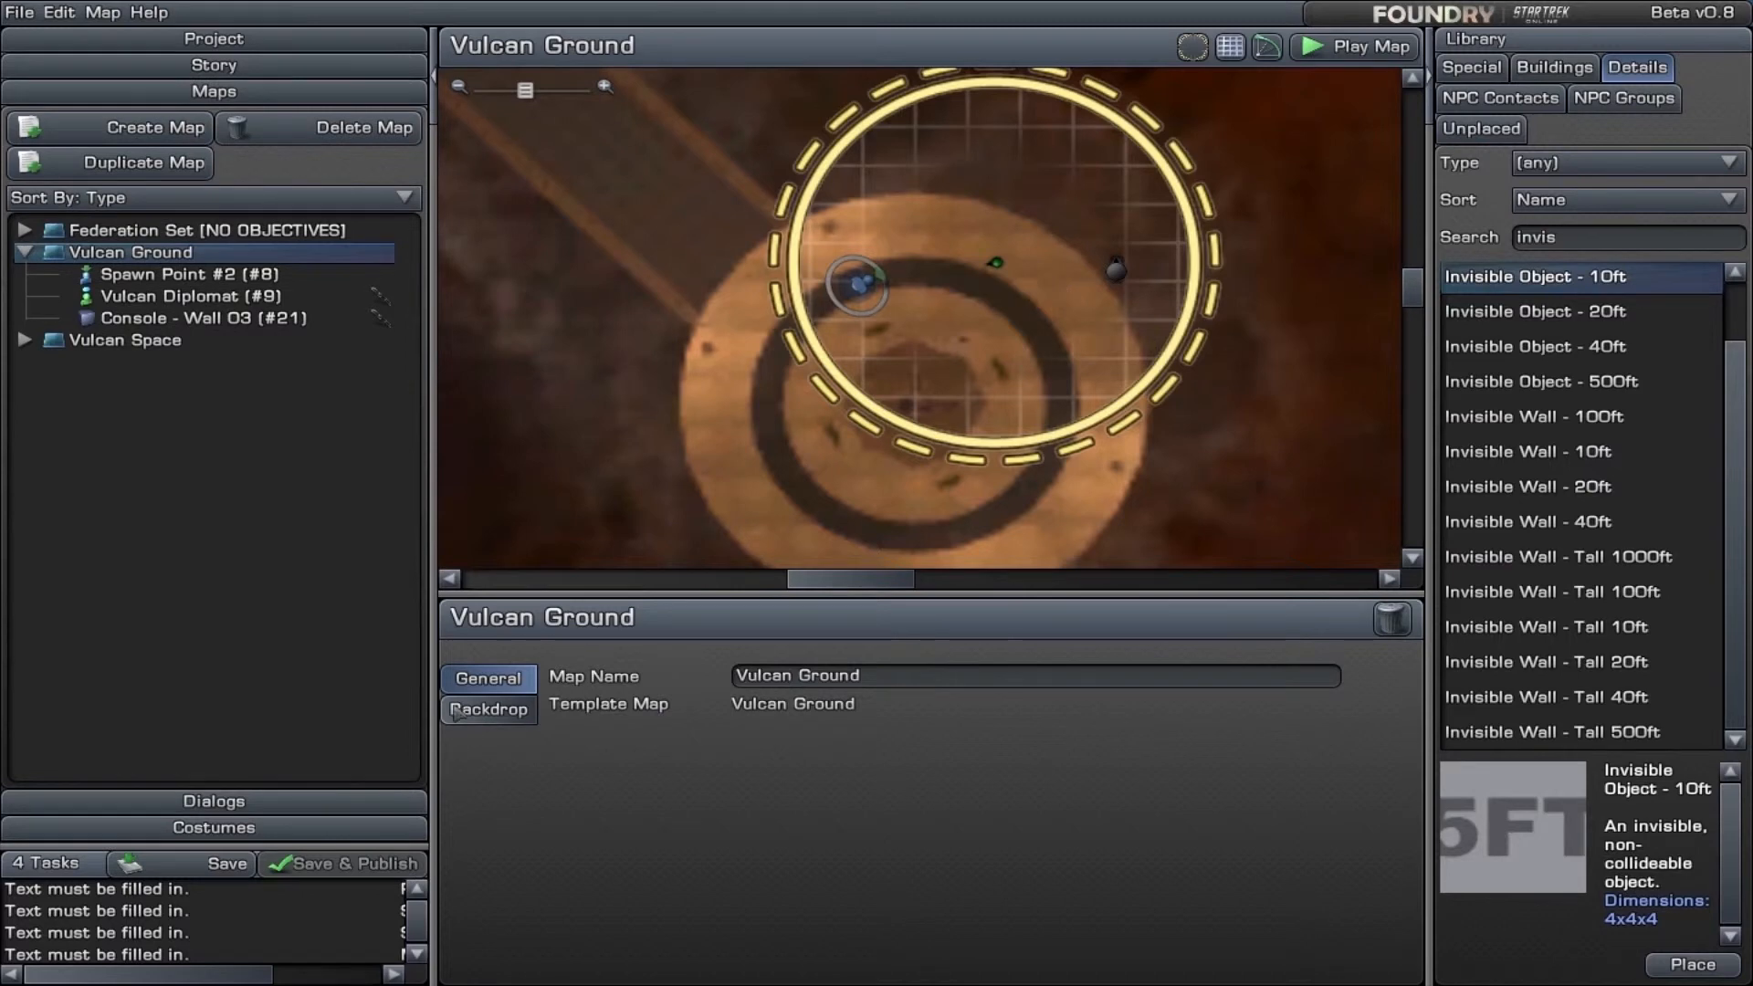
pyautogui.click(1008, 263)
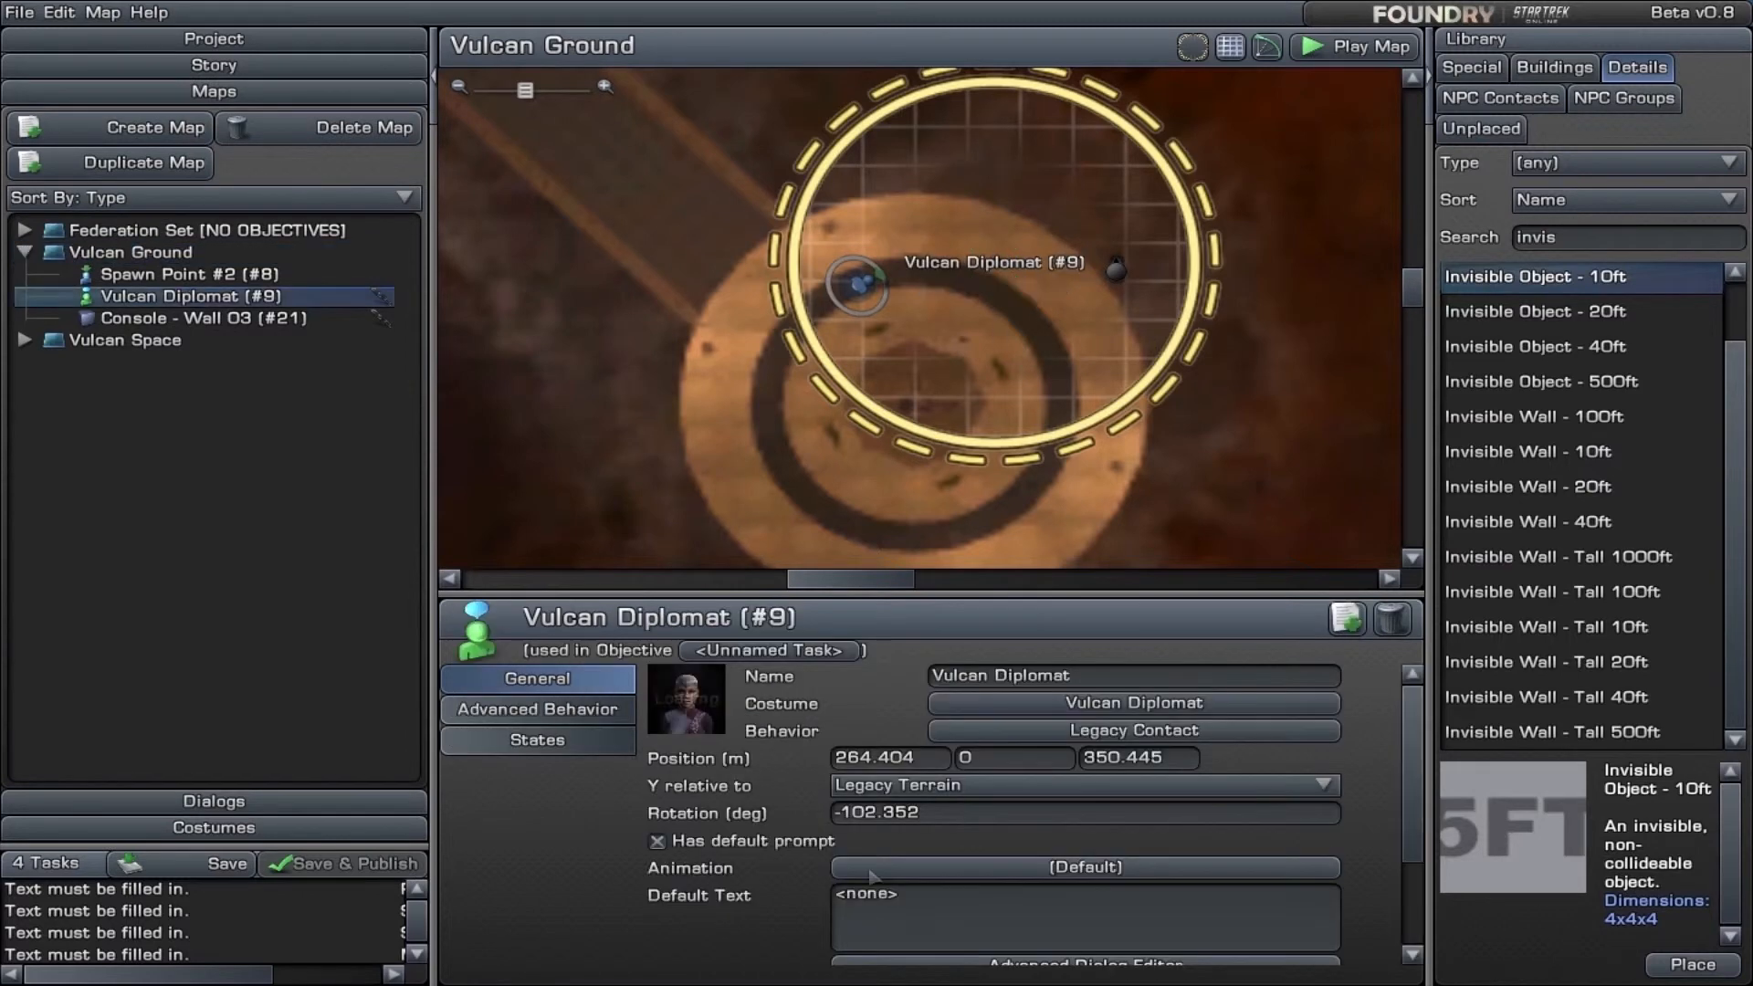
pyautogui.click(507, 744)
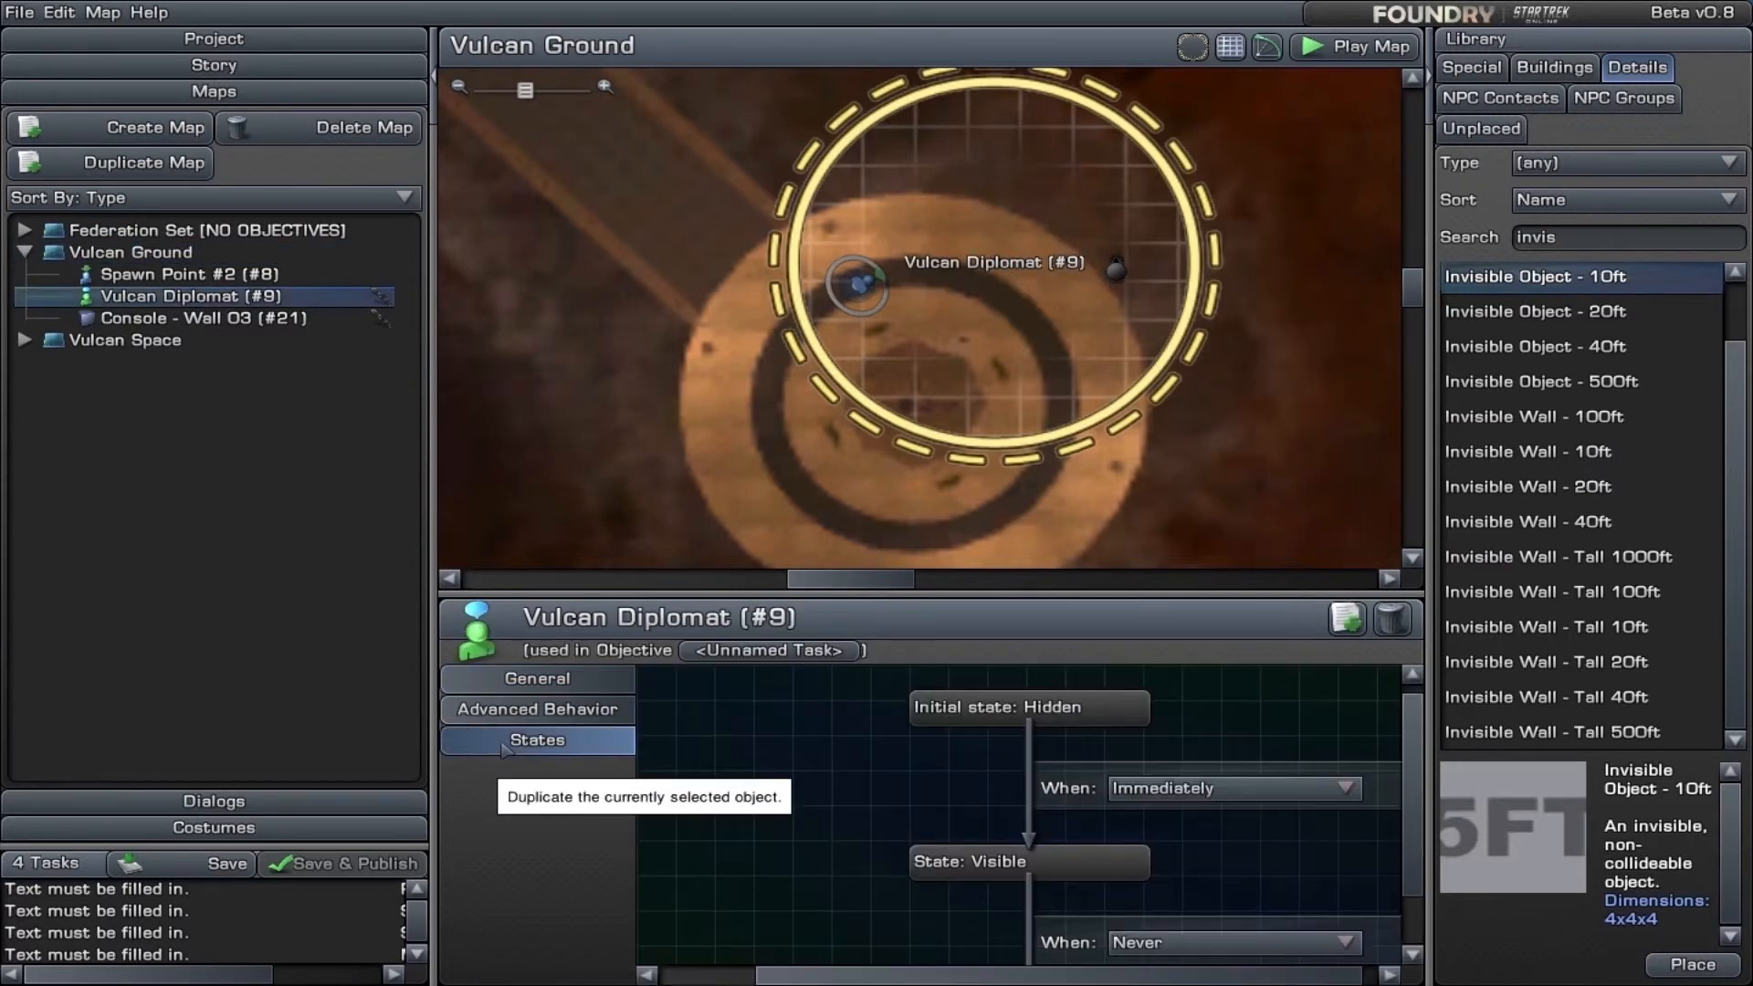
pyautogui.click(1256, 805)
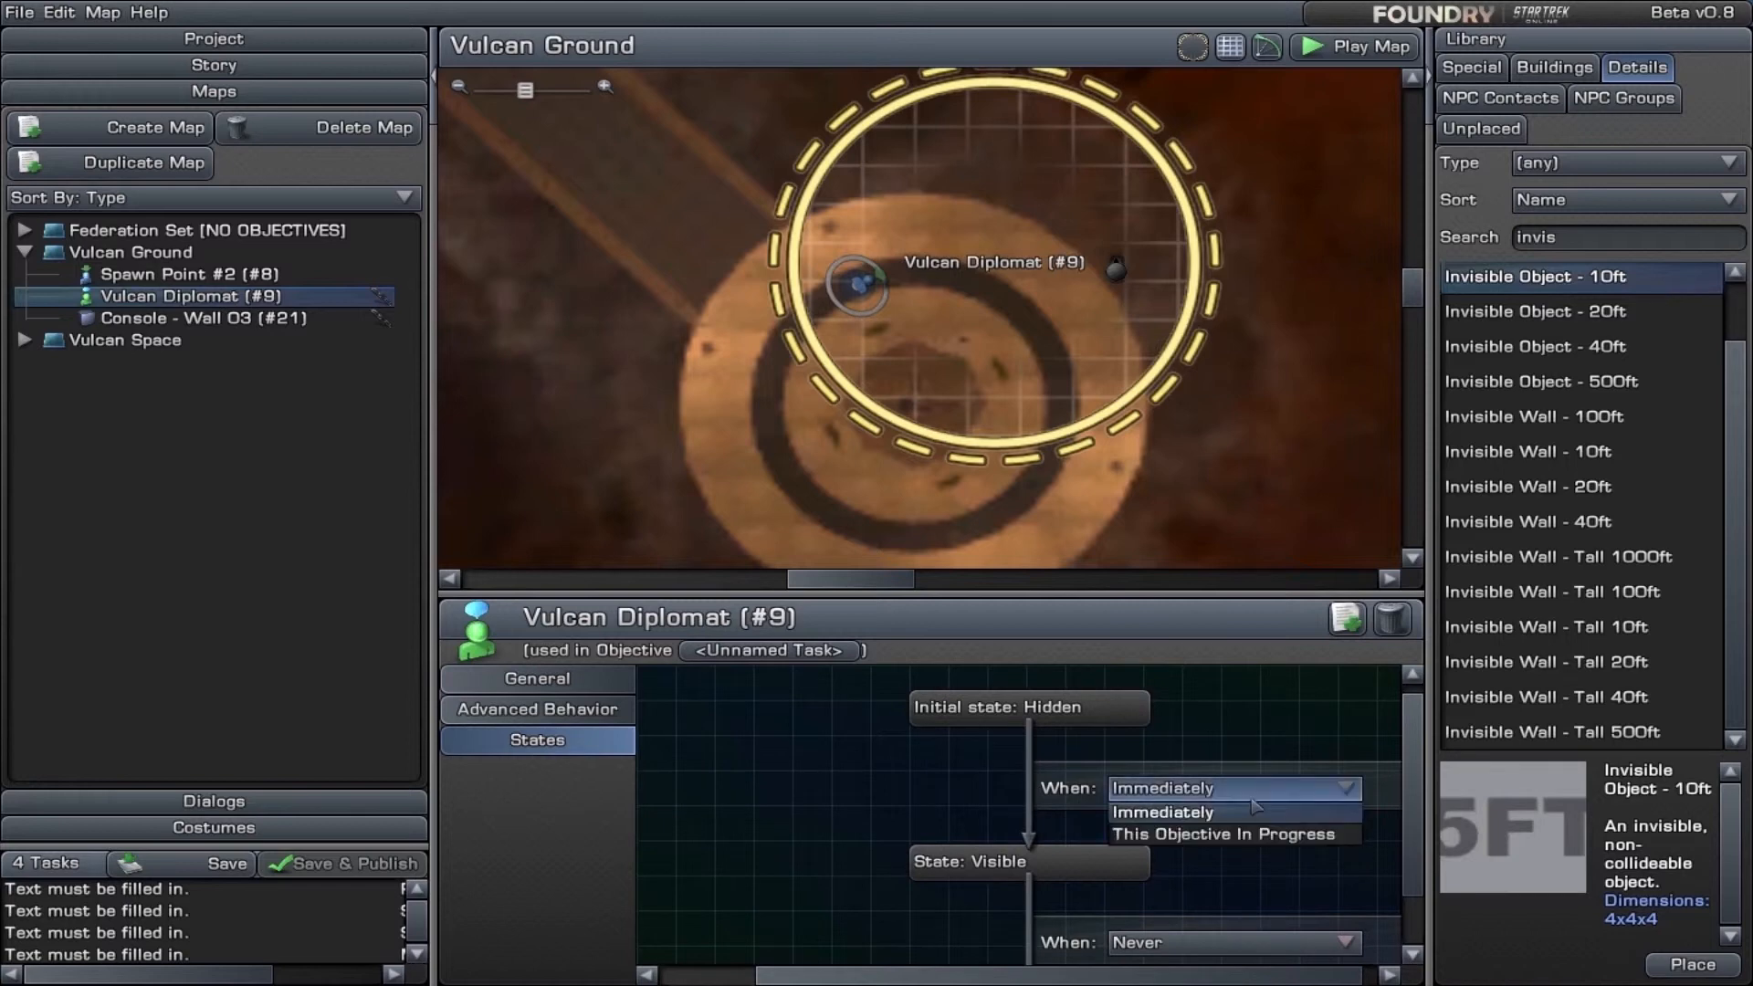
pyautogui.click(1256, 811)
pyautogui.scroll(-1, 1326, 892)
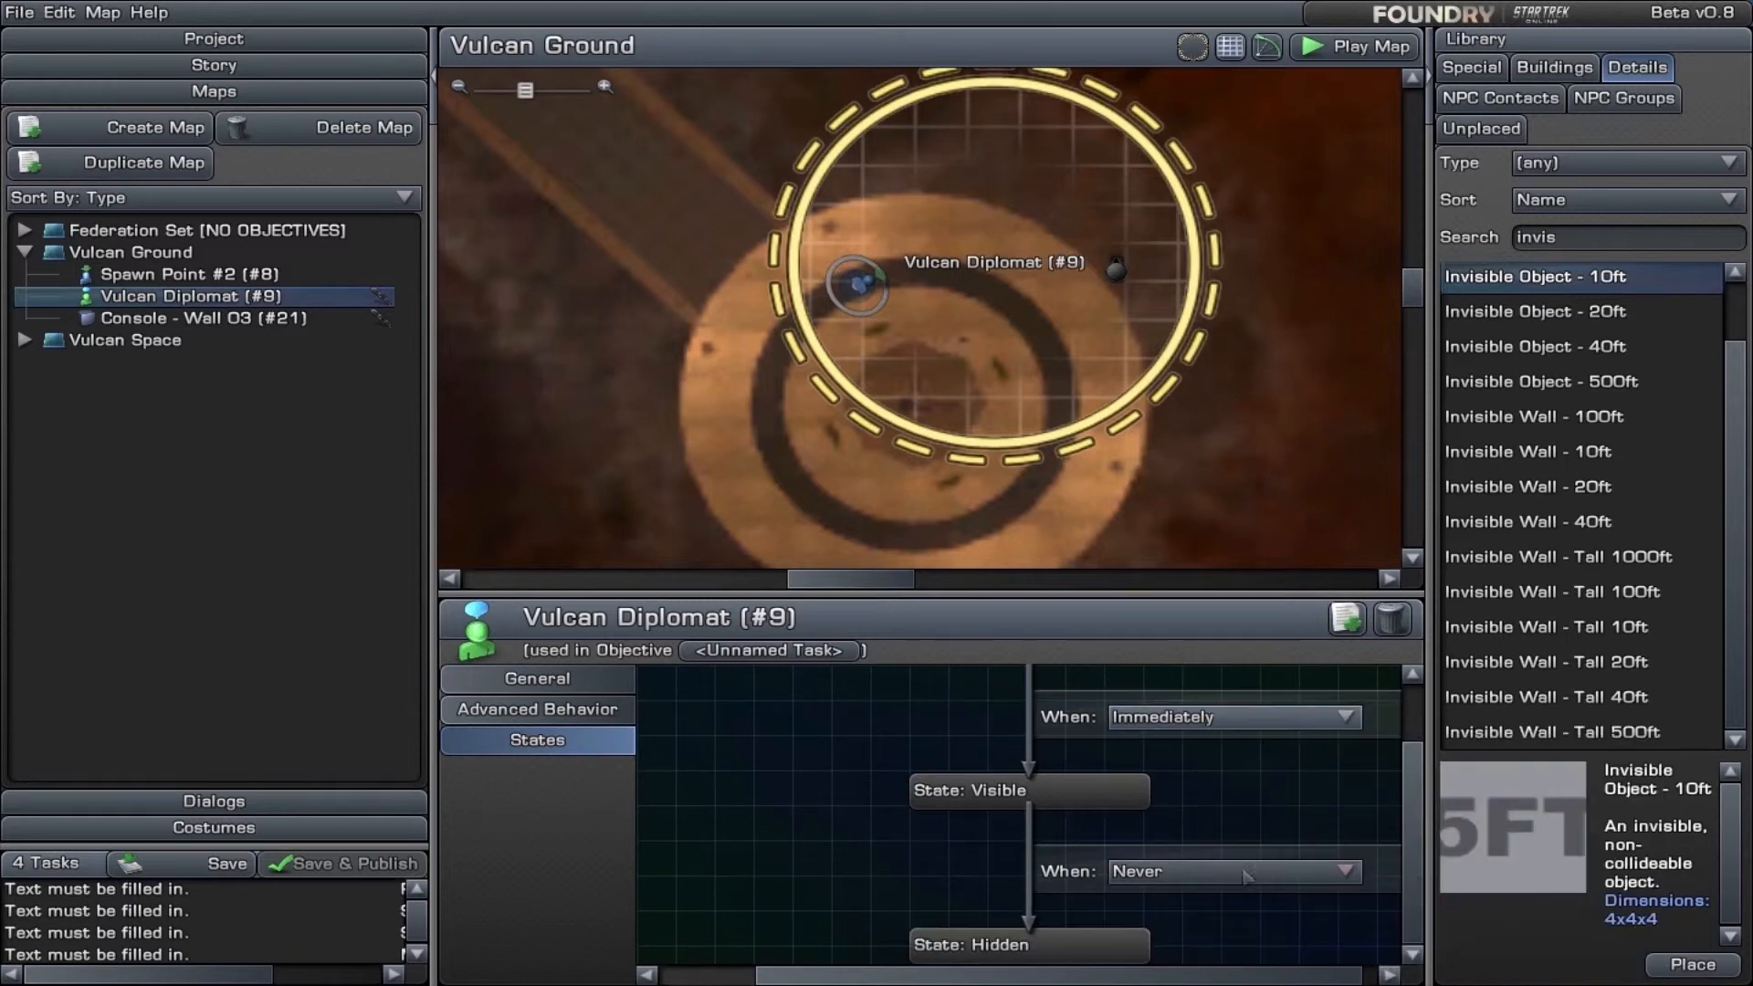
pyautogui.click(1228, 875)
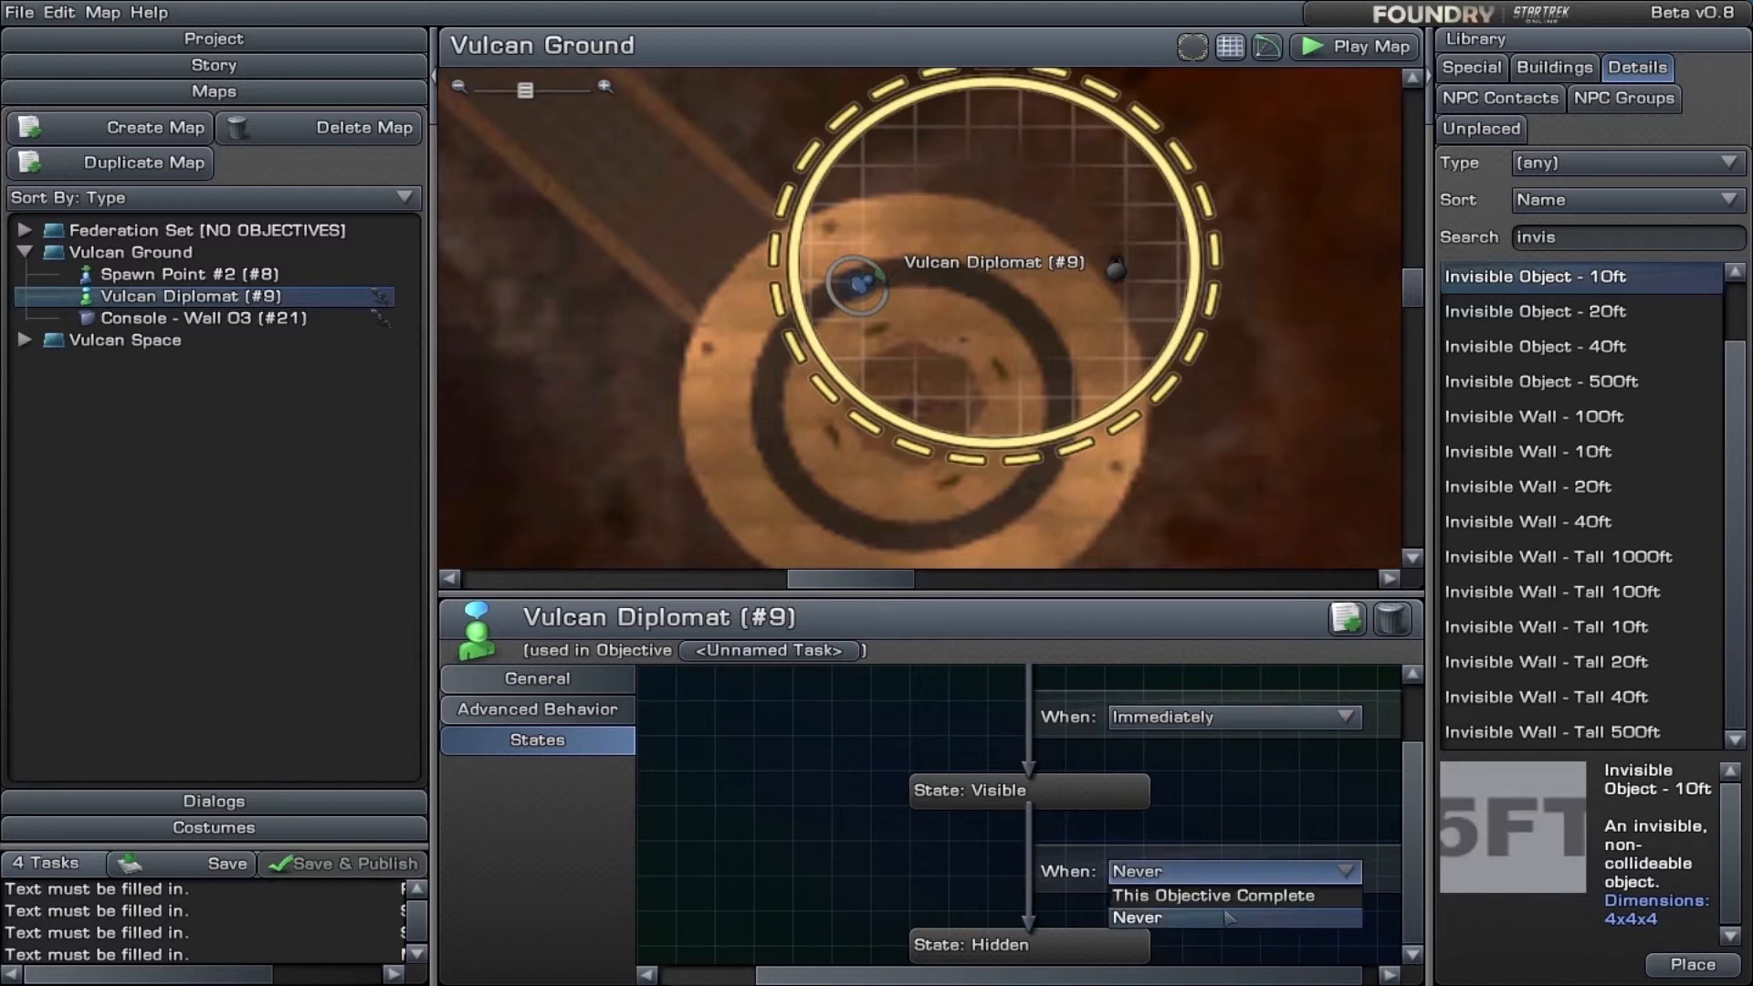
pyautogui.click(1232, 721)
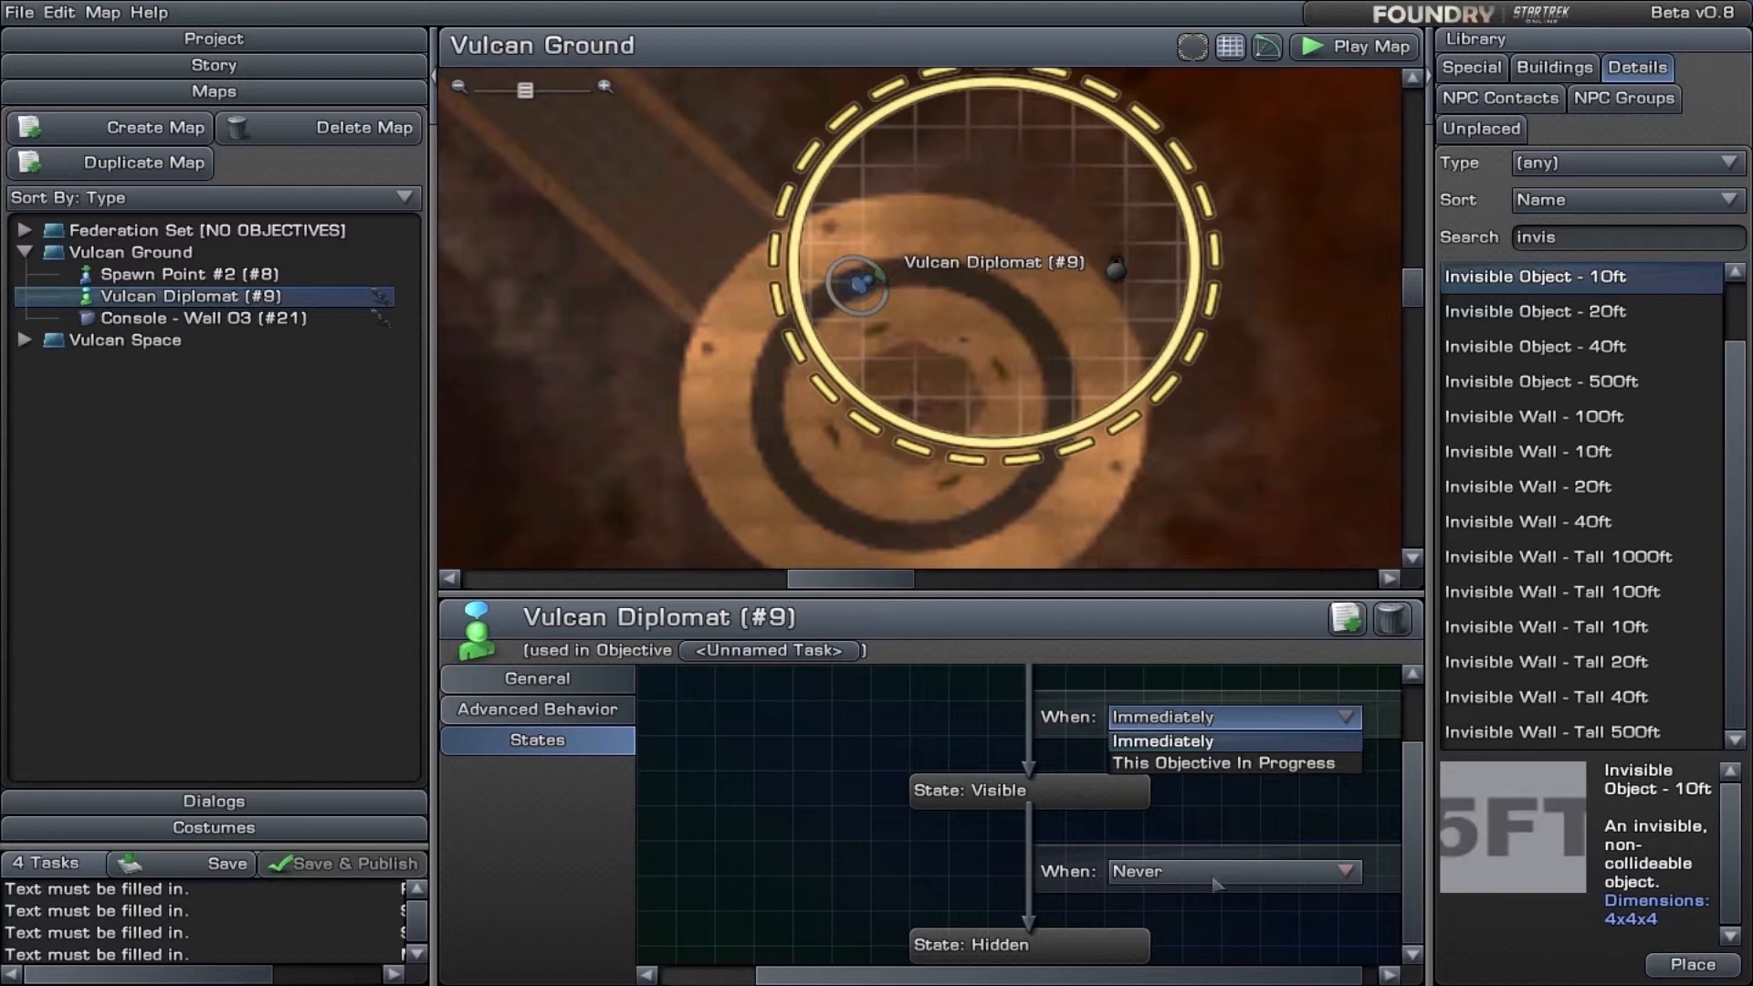
pyautogui.click(872, 866)
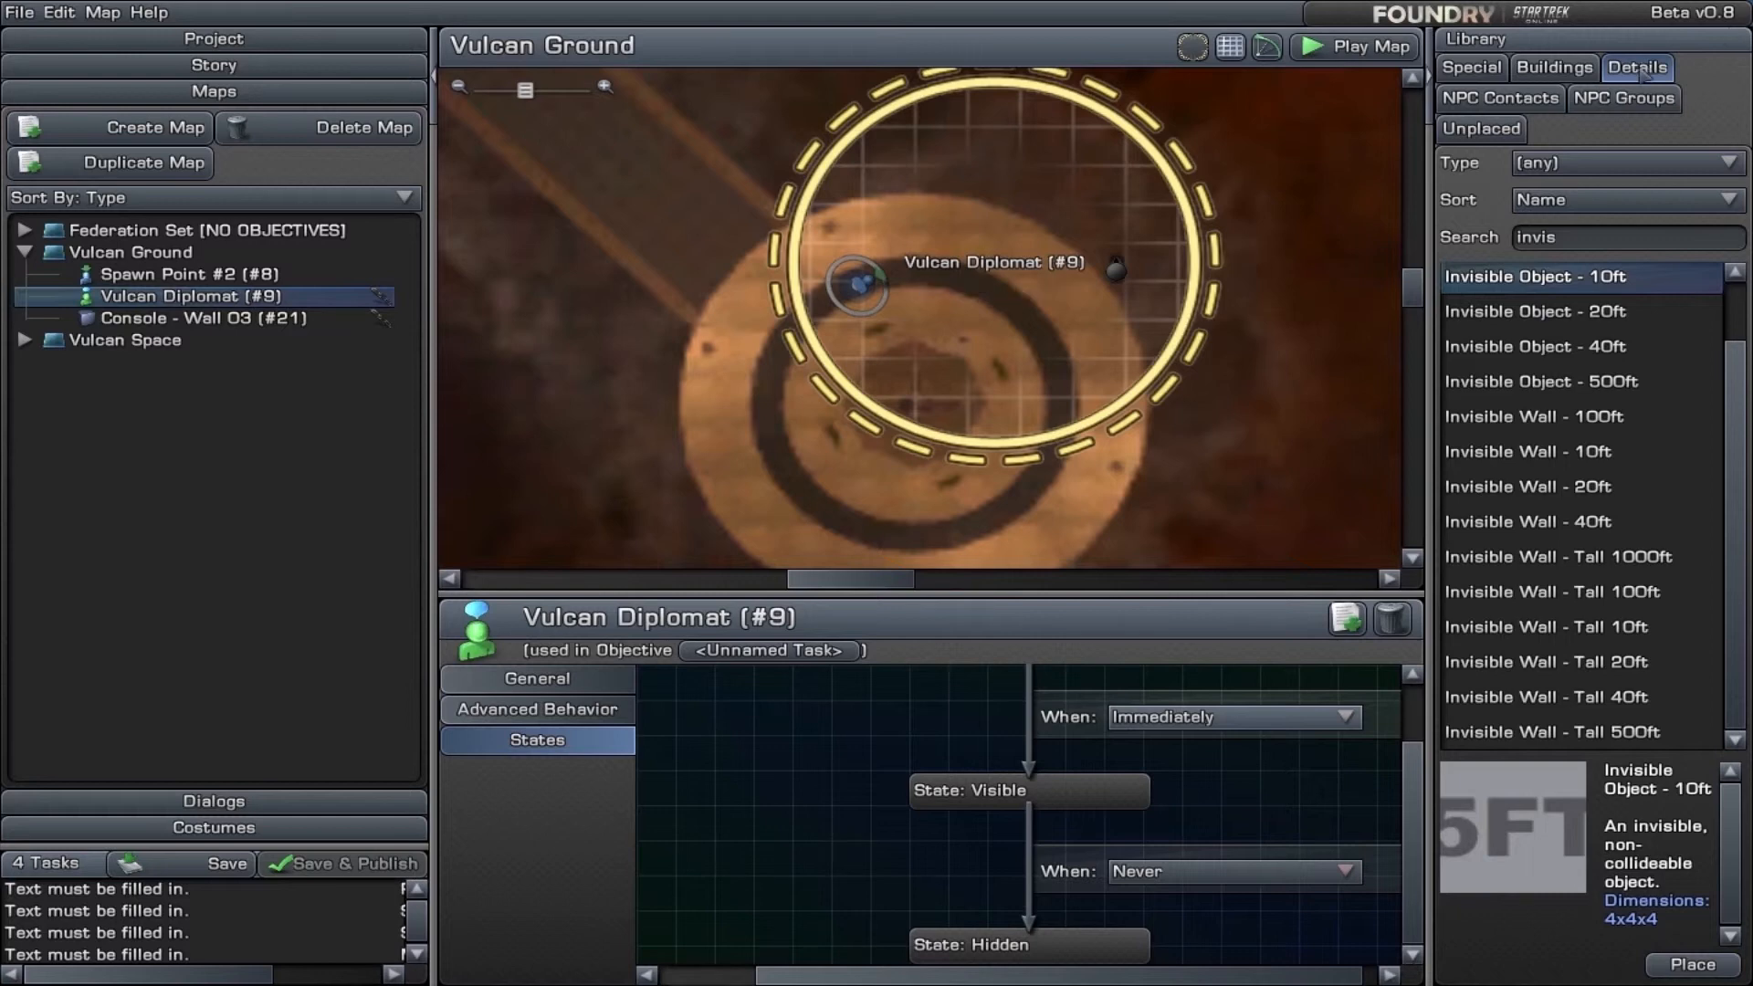
# - Add a Place Marker and a Popup Dialog to the Vulcan Ground map, just southeast of the console
pyautogui.click(1624, 97)
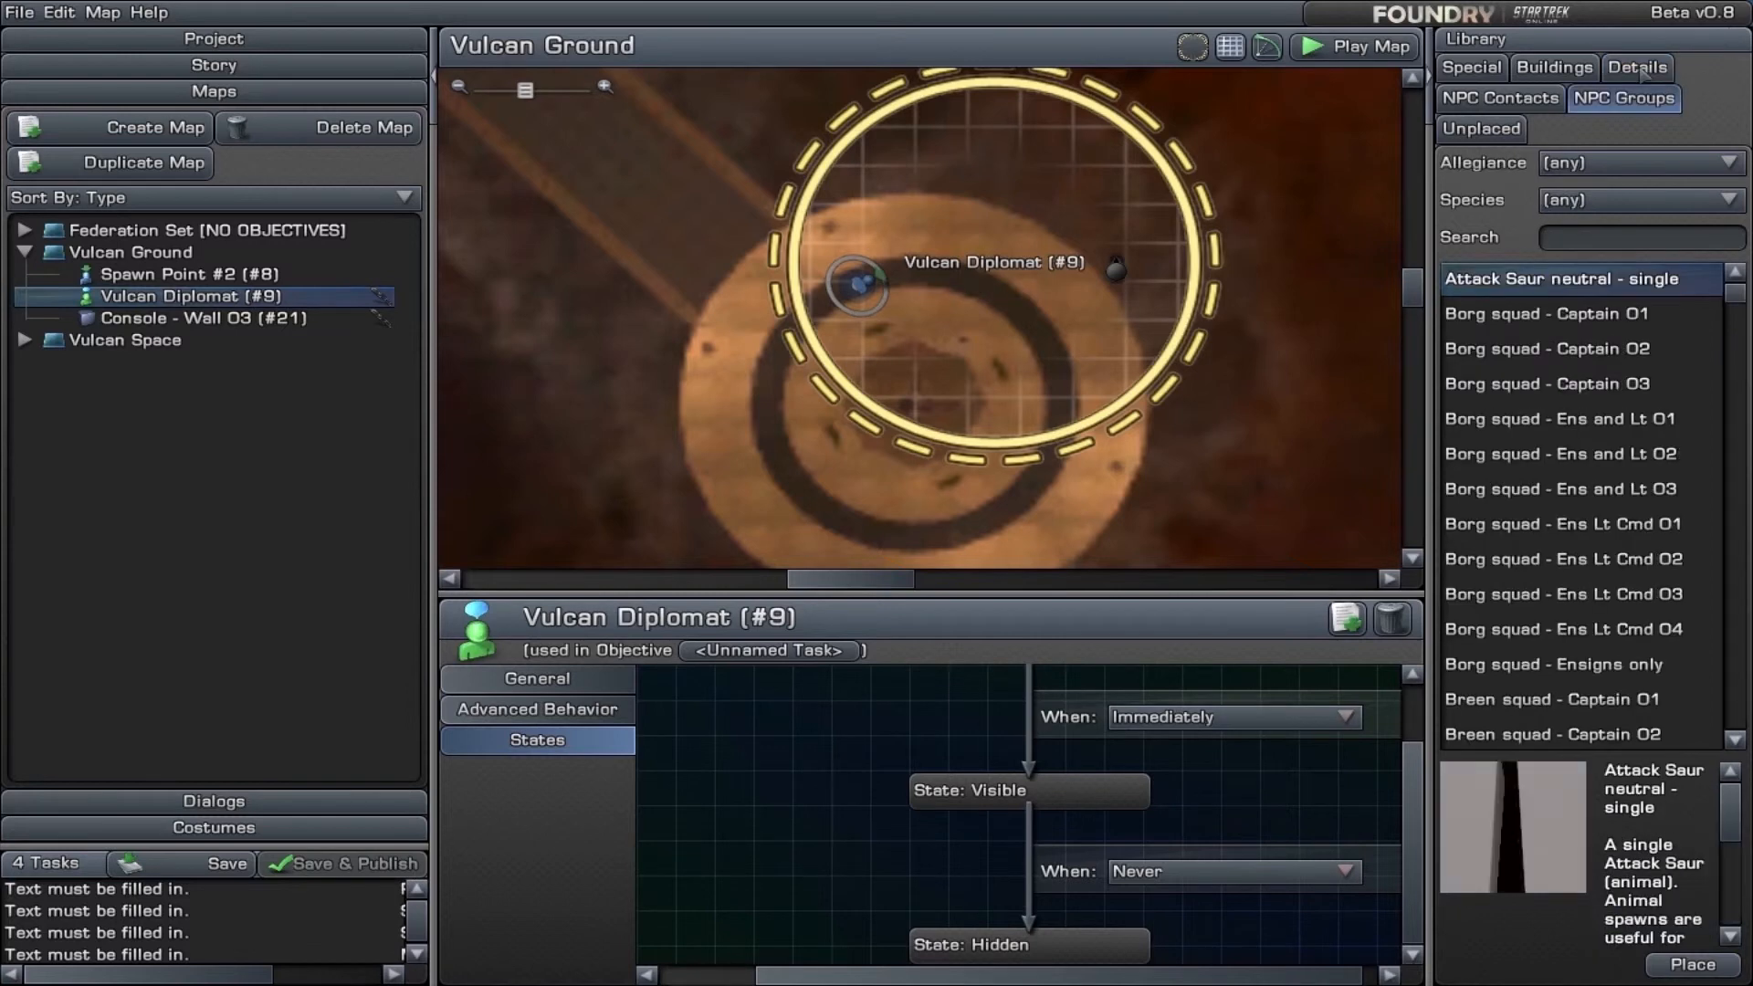
pyautogui.click(1472, 68)
pyautogui.moveTo(1487, 334)
pyautogui.mouseDown()
pyautogui.moveTo(1389, 300)
pyautogui.moveTo(1135, 444)
pyautogui.mouseUp()
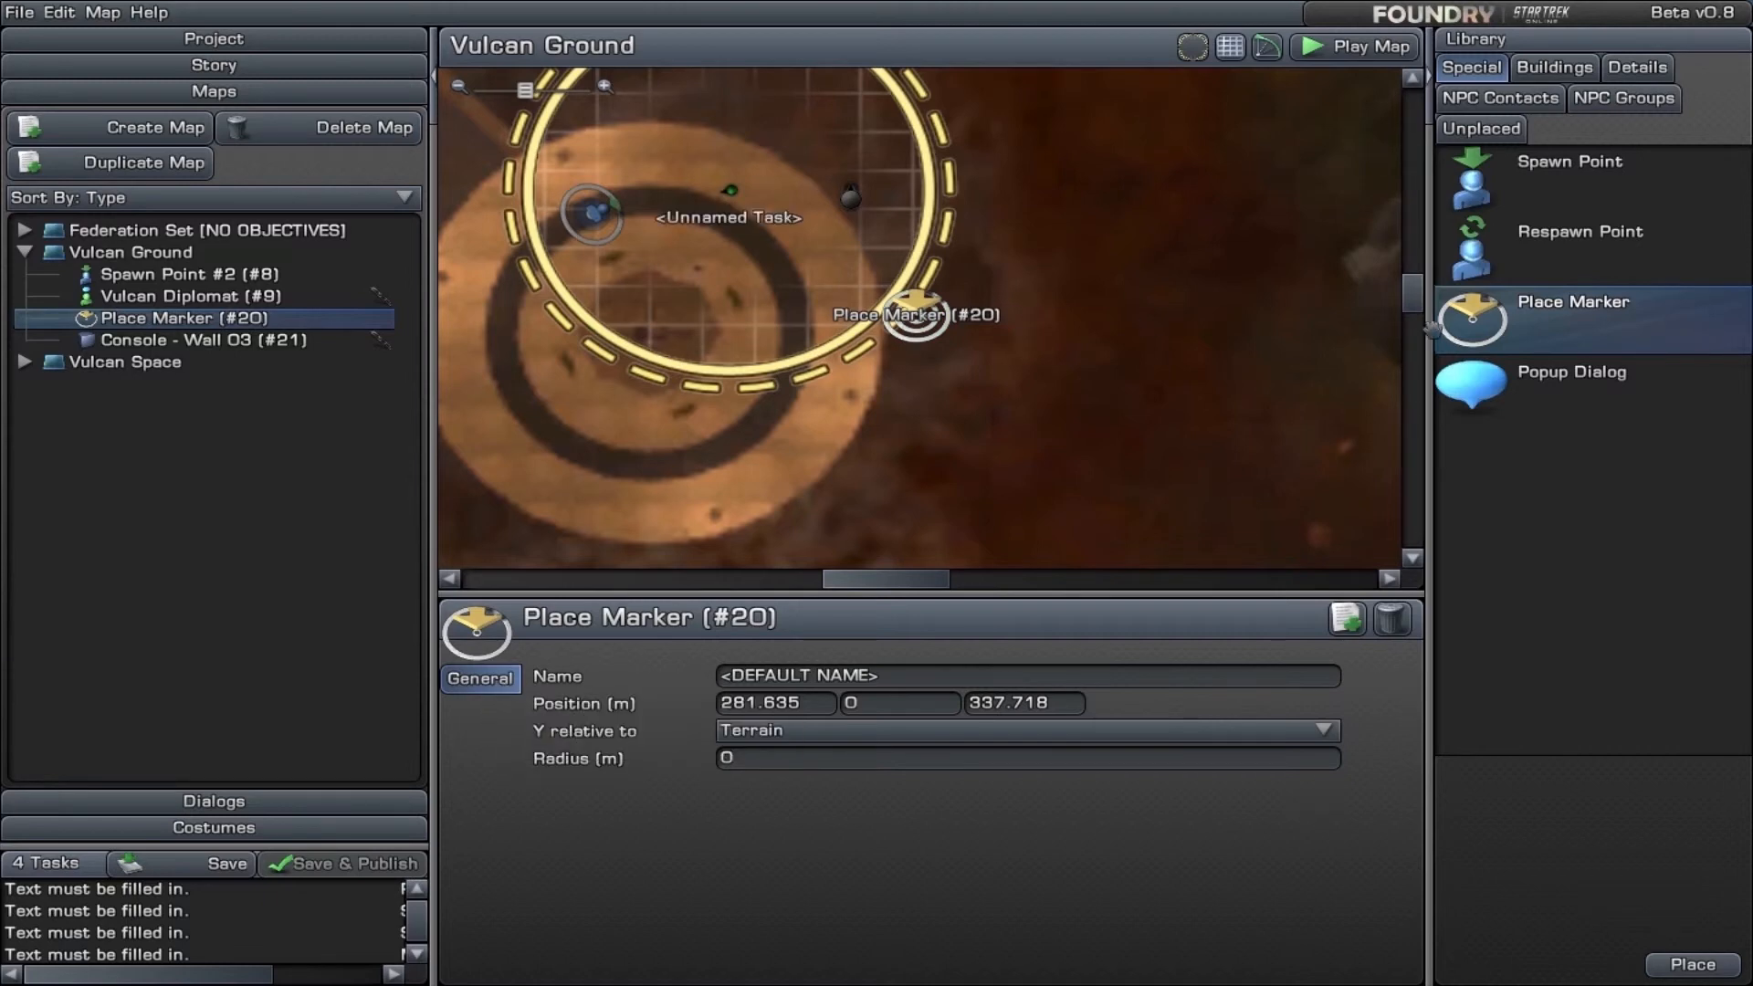
pyautogui.moveTo(1471, 384); pyautogui.dragTo(1118, 367)
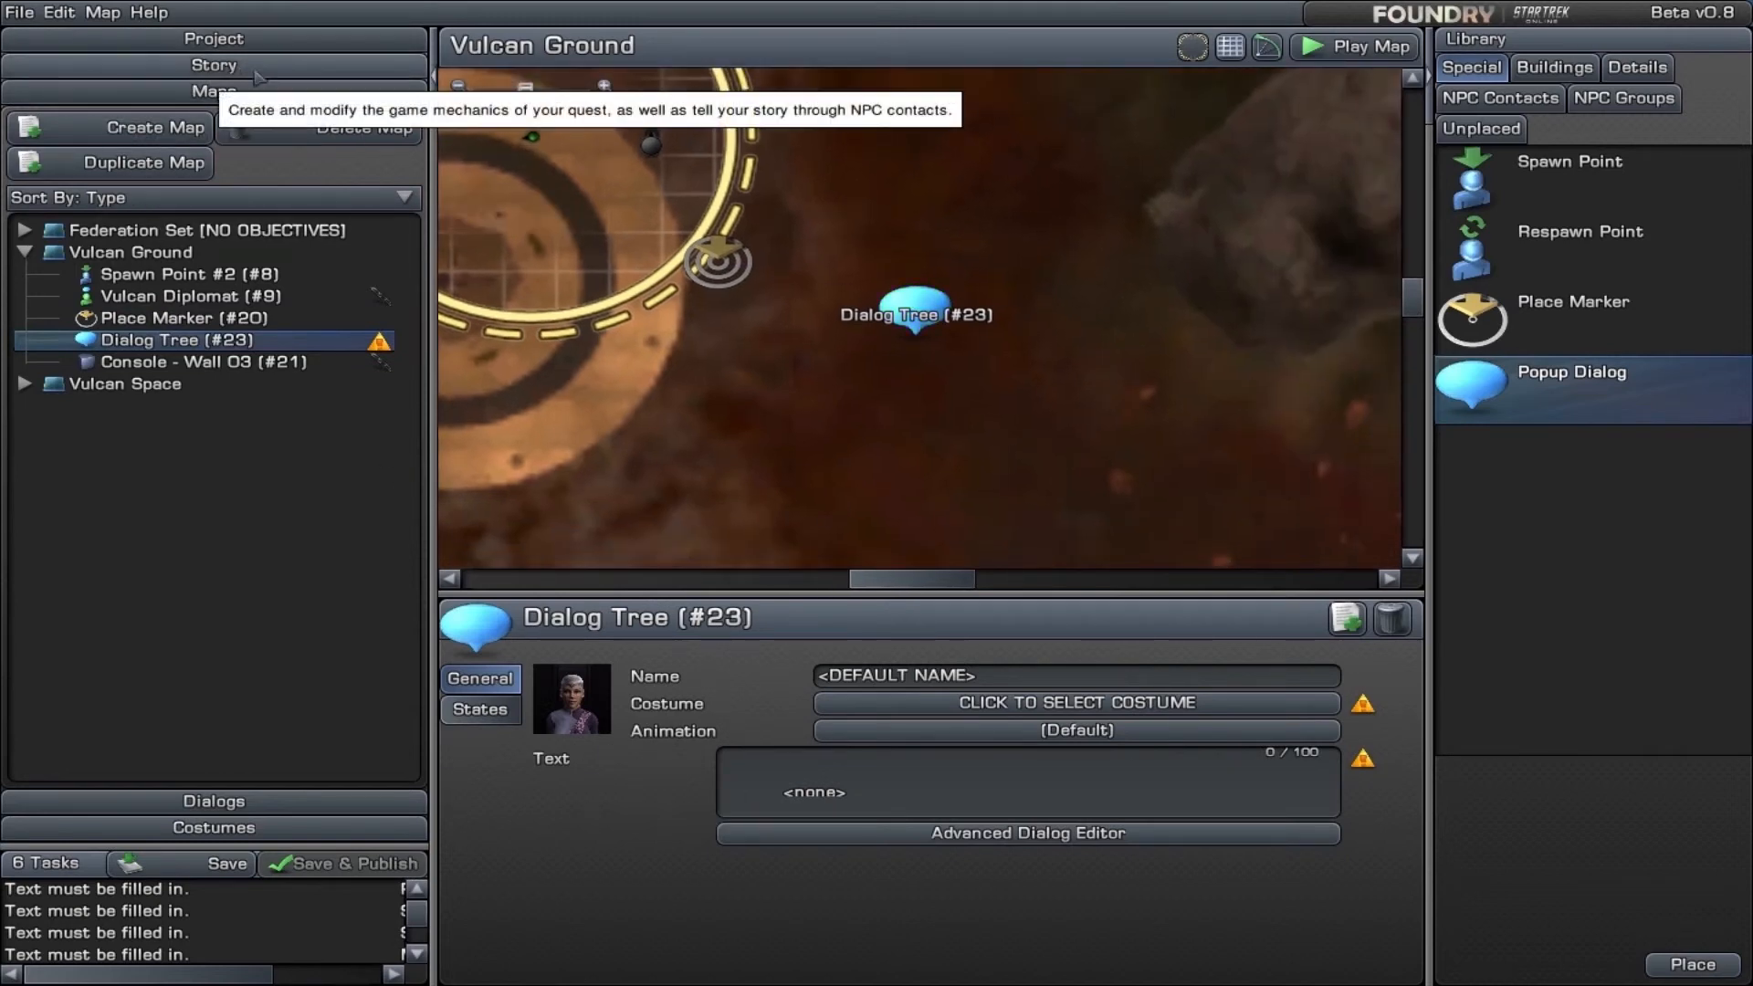
# - Open the contact task's "Hi" dialog in the Advanced Dialog Editor and examine the visibility states of Button #1
pyautogui.click(213, 65)
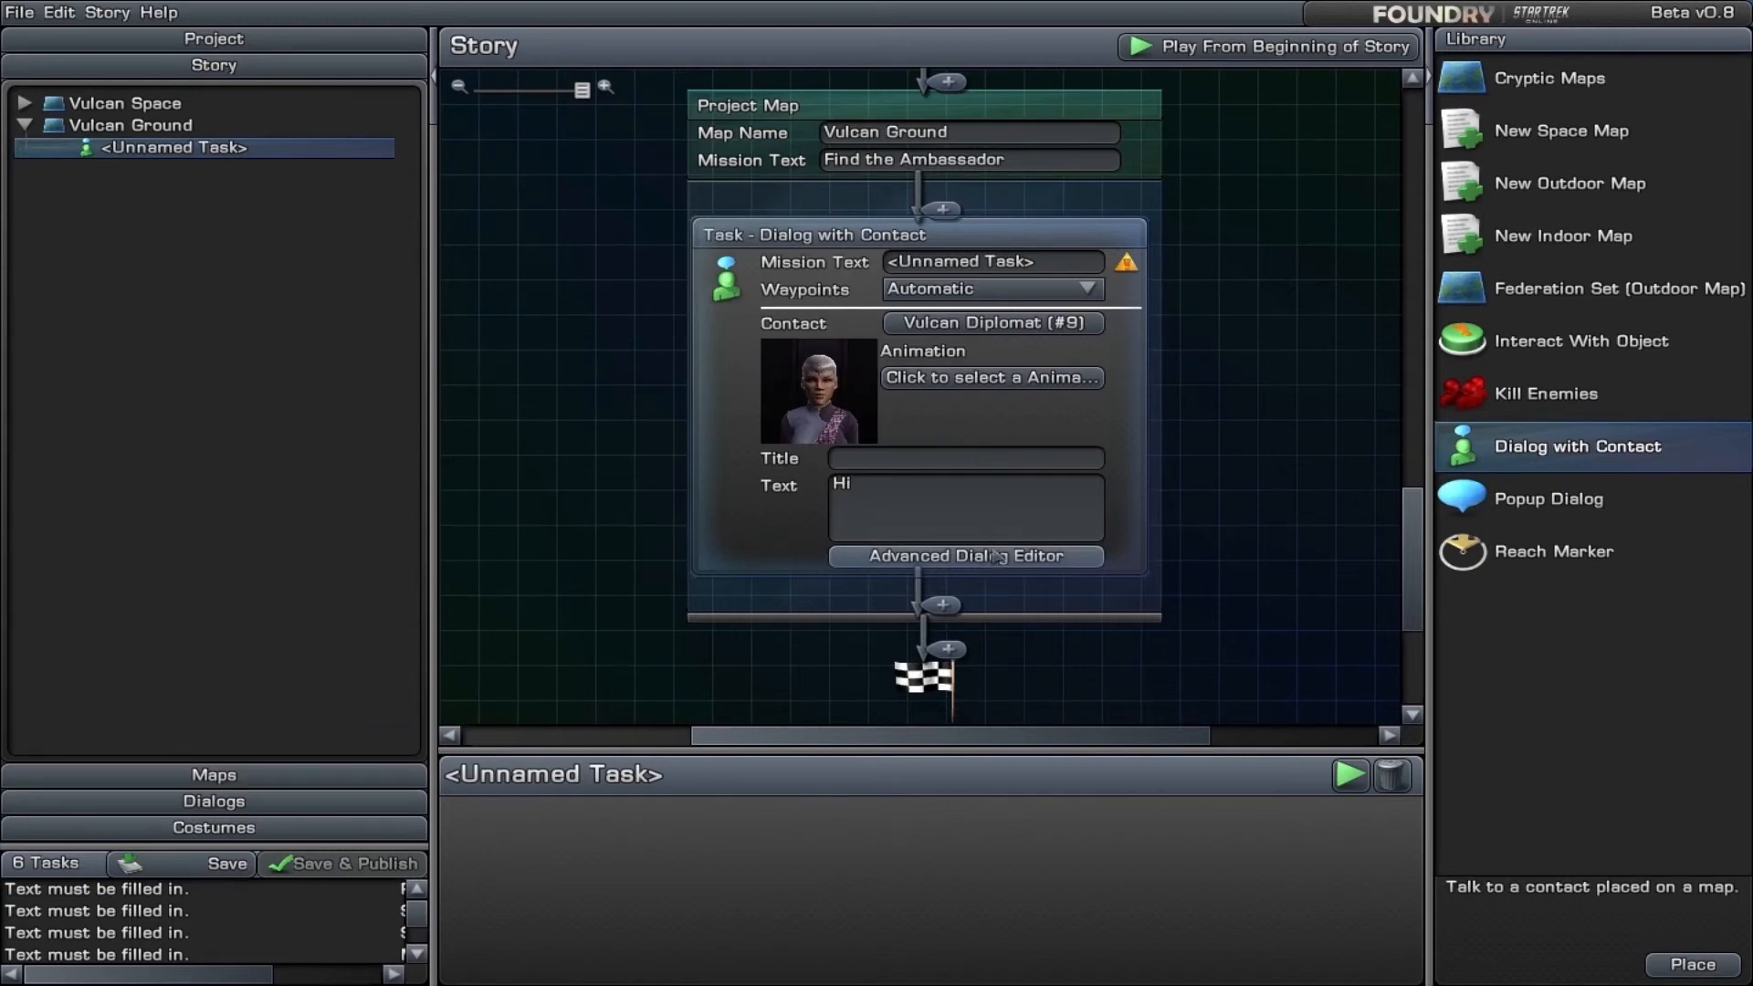
pyautogui.click(991, 558)
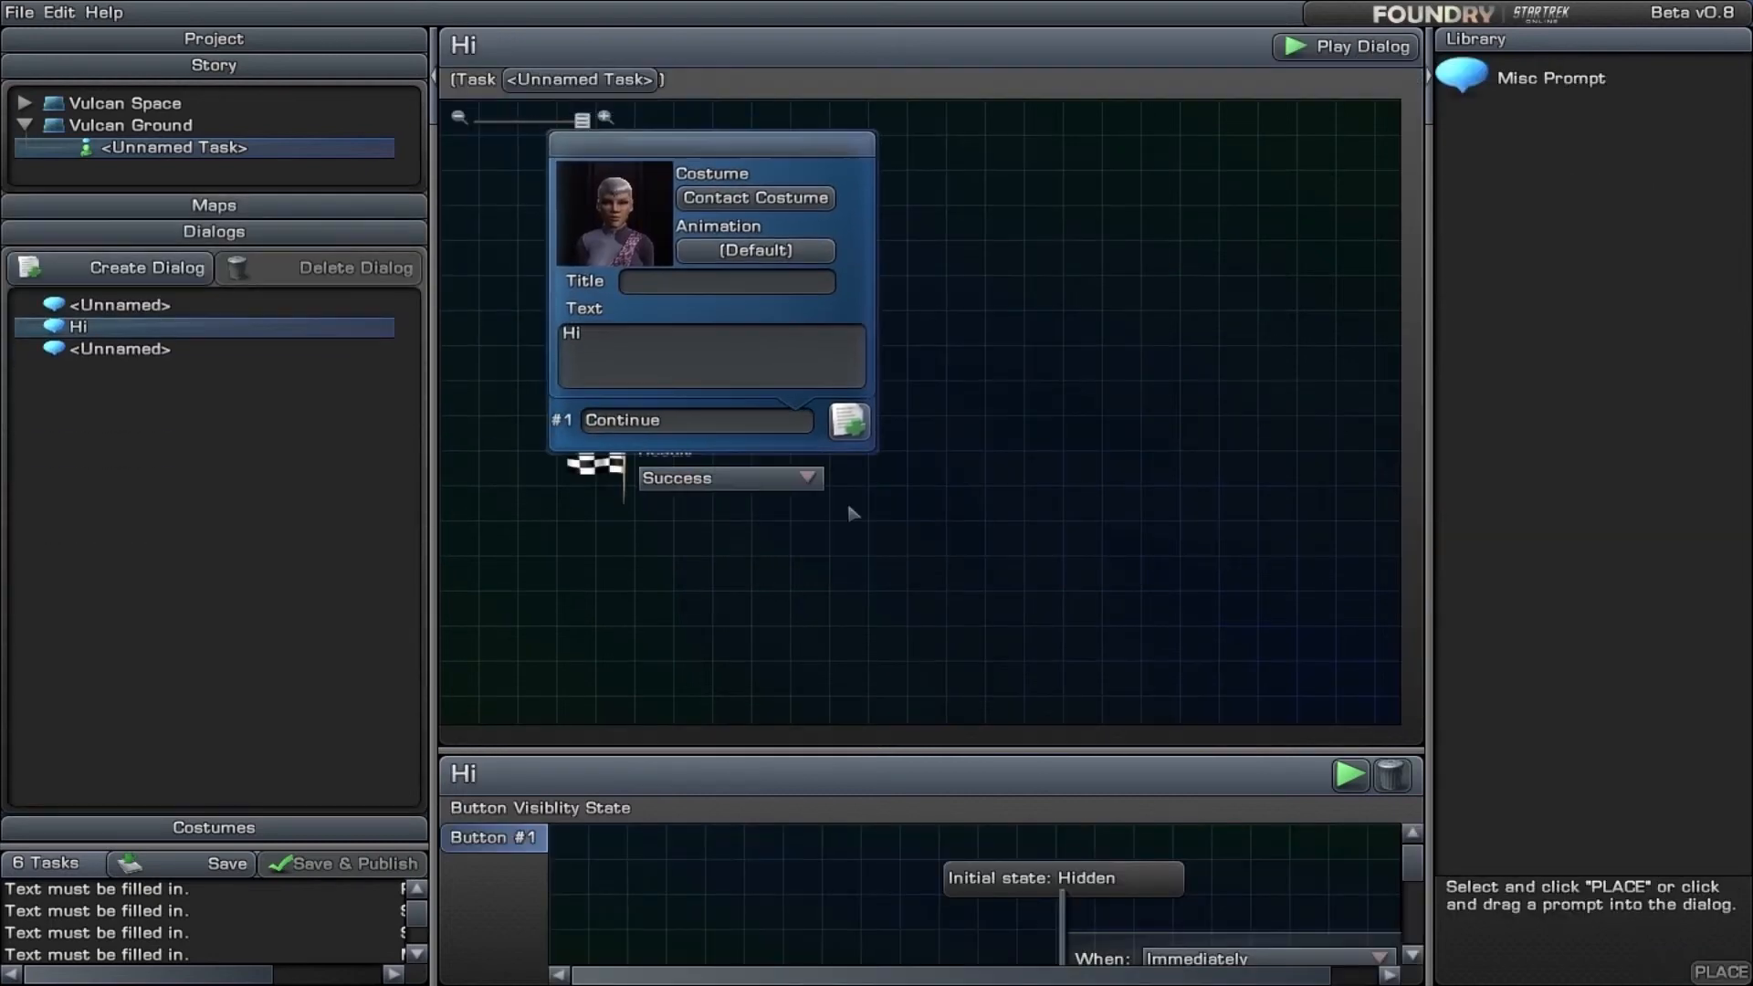
pyautogui.click(763, 429)
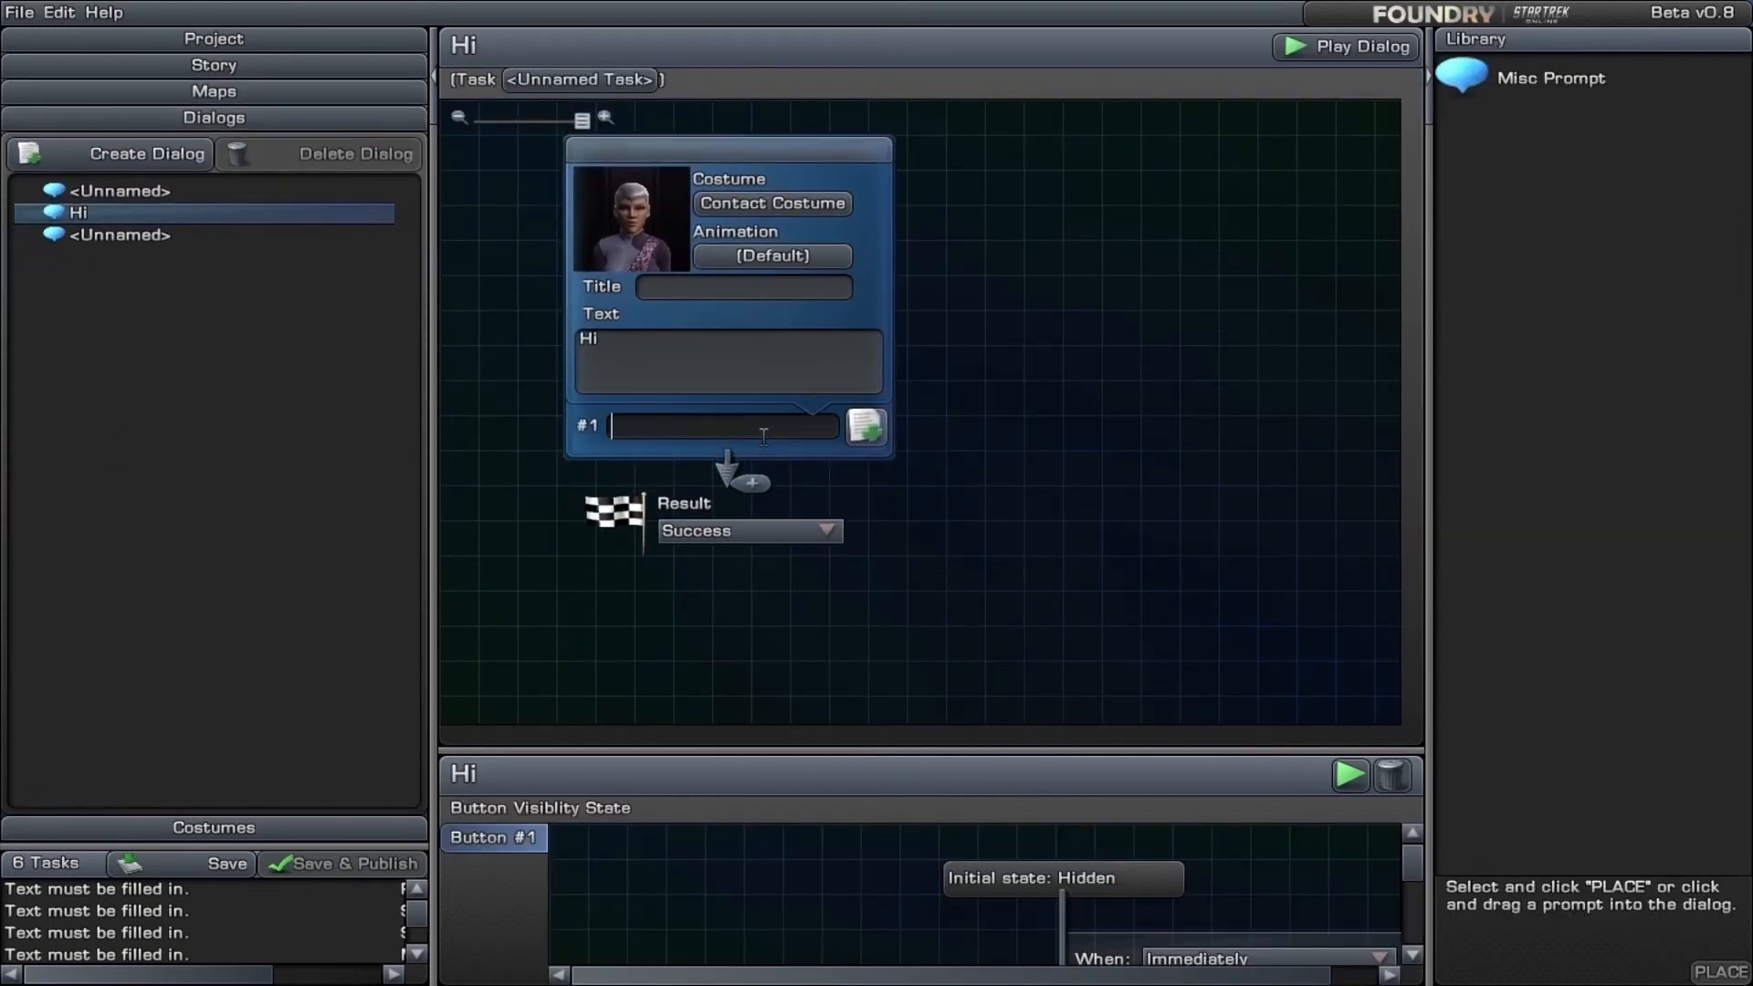
pyautogui.moveTo(882, 756); pyautogui.dragTo(969, 305)
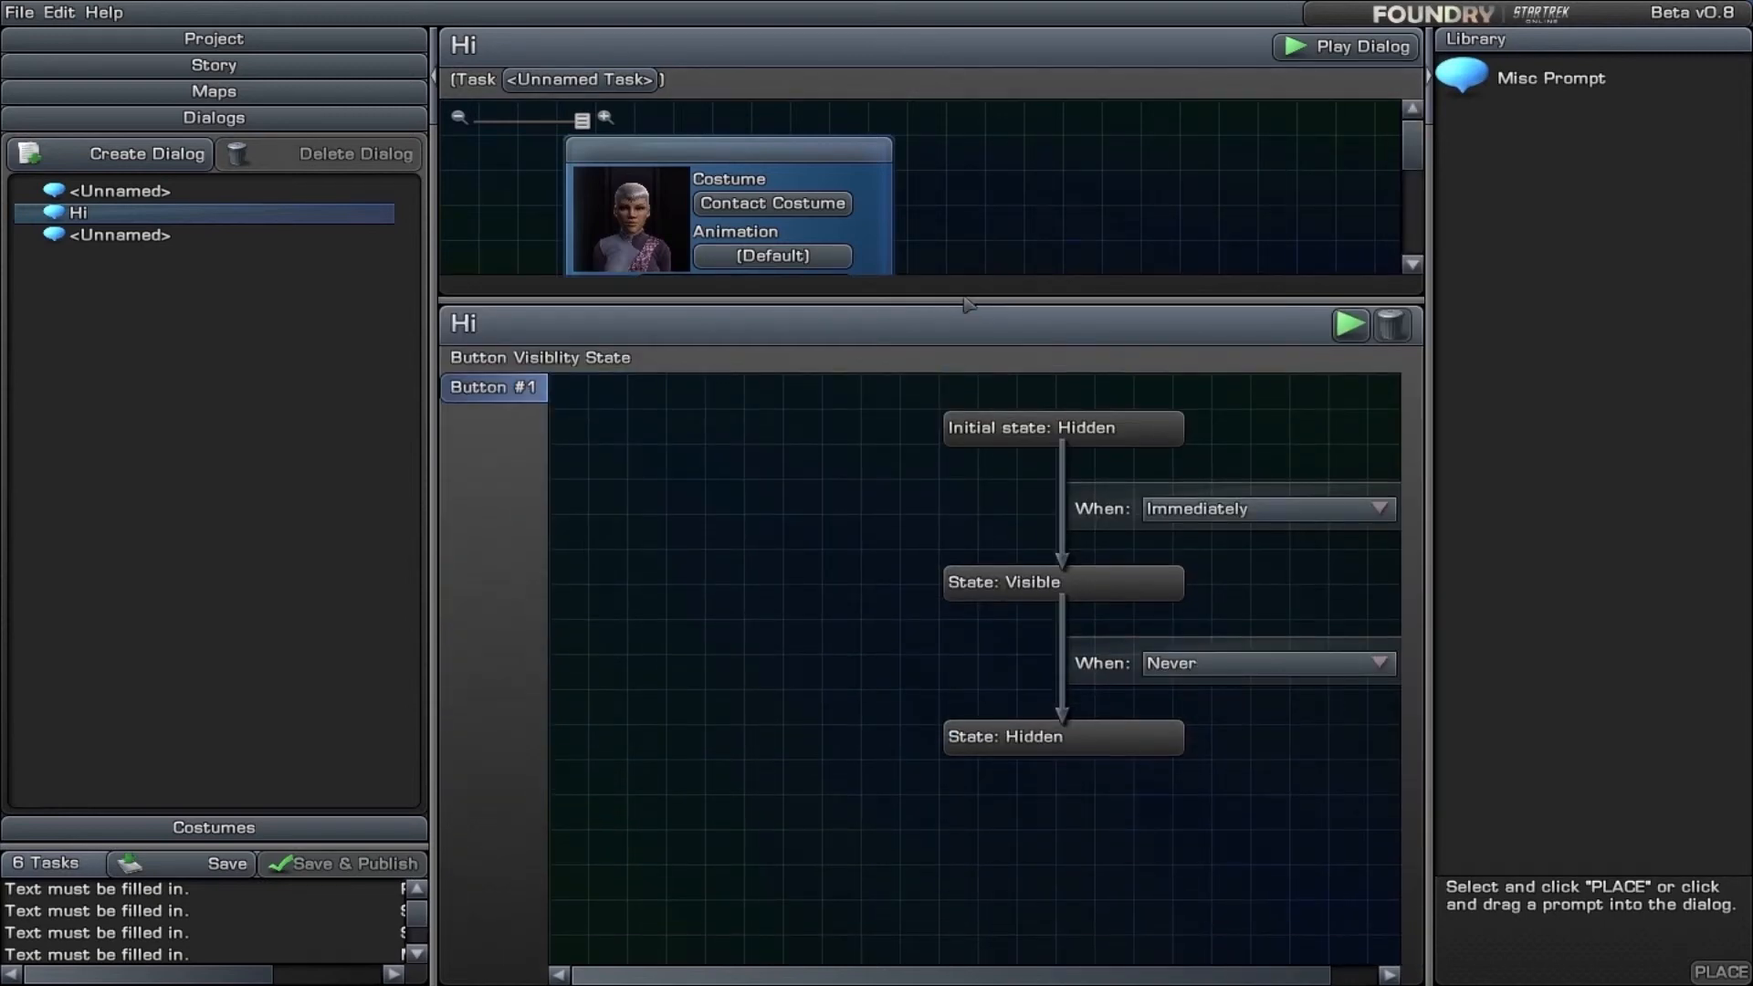
pyautogui.moveTo(965, 299); pyautogui.dragTo(953, 407)
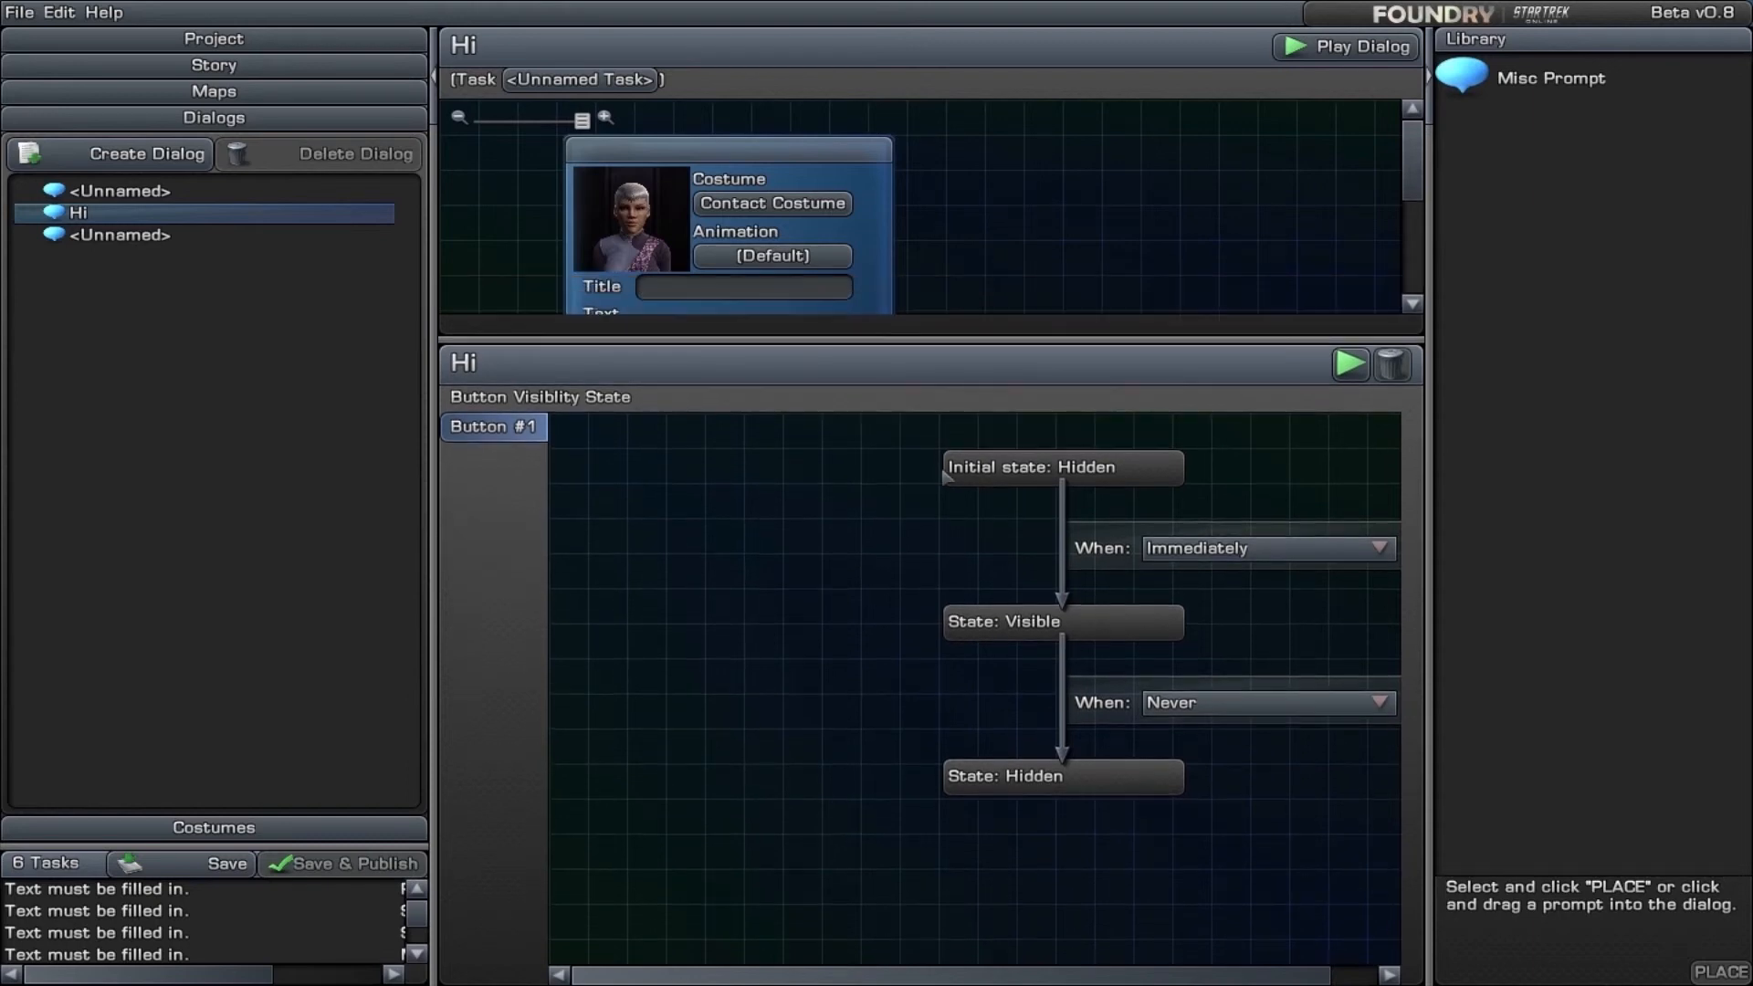
pyautogui.moveTo(921, 542); pyautogui.dragTo(910, 608)
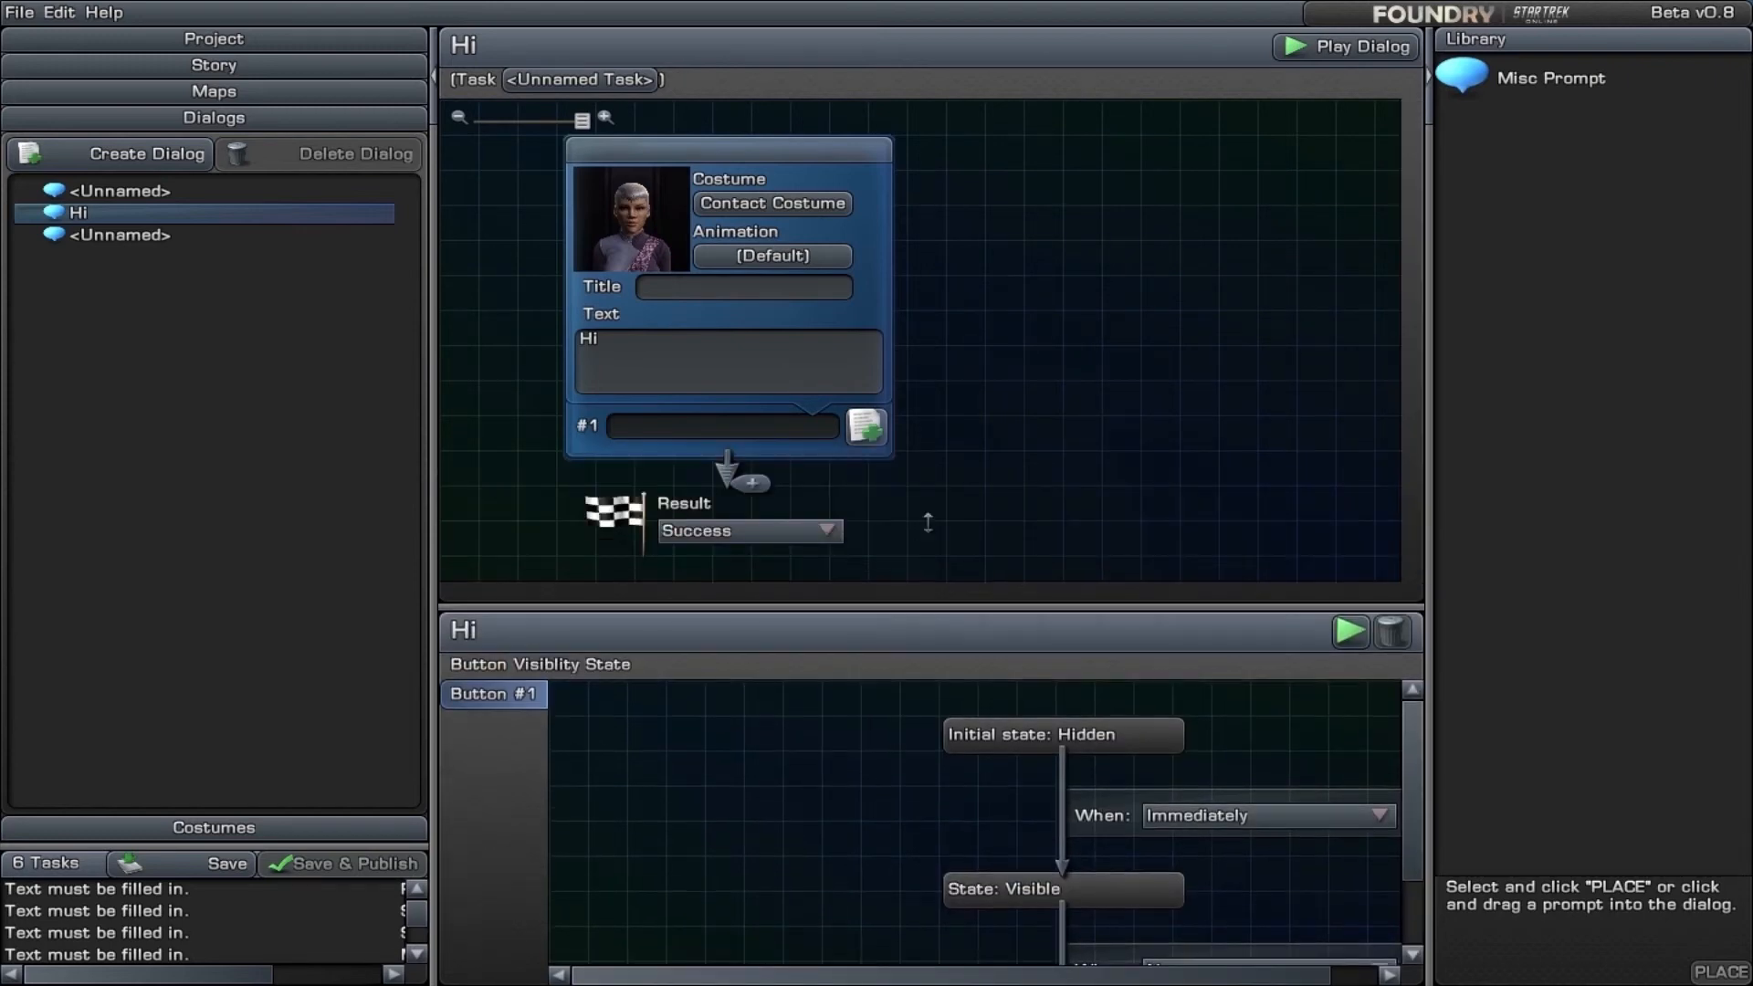
pyautogui.click(727, 428)
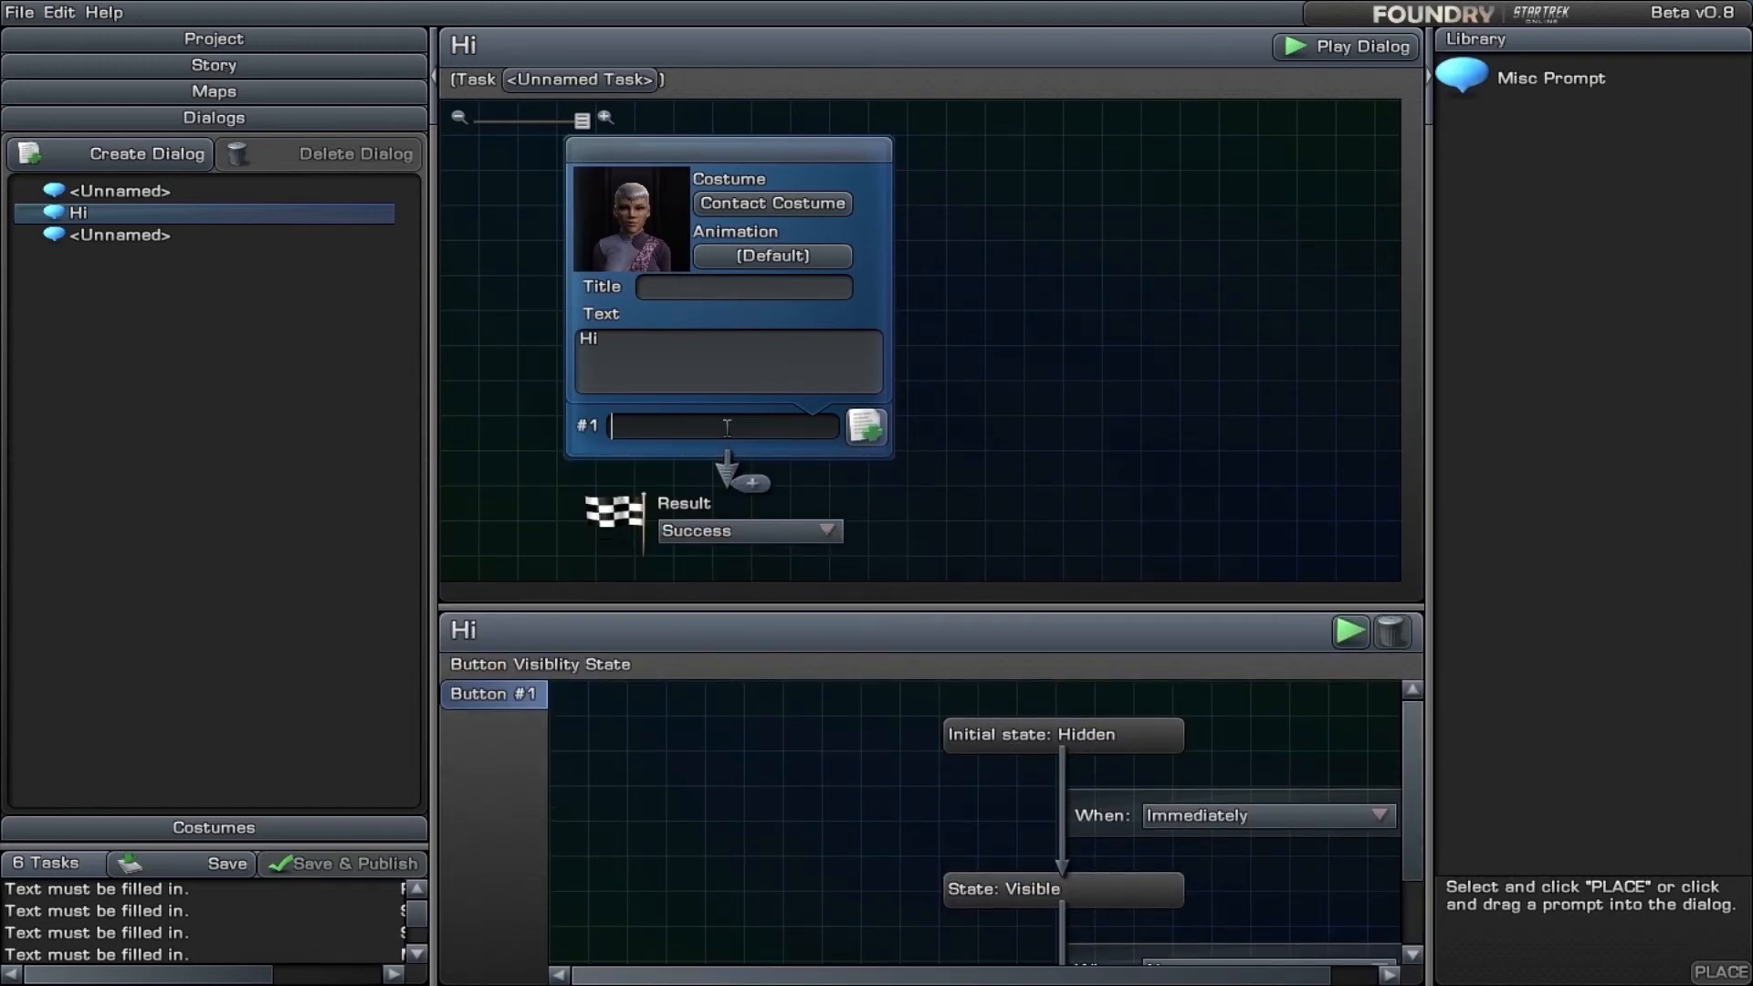